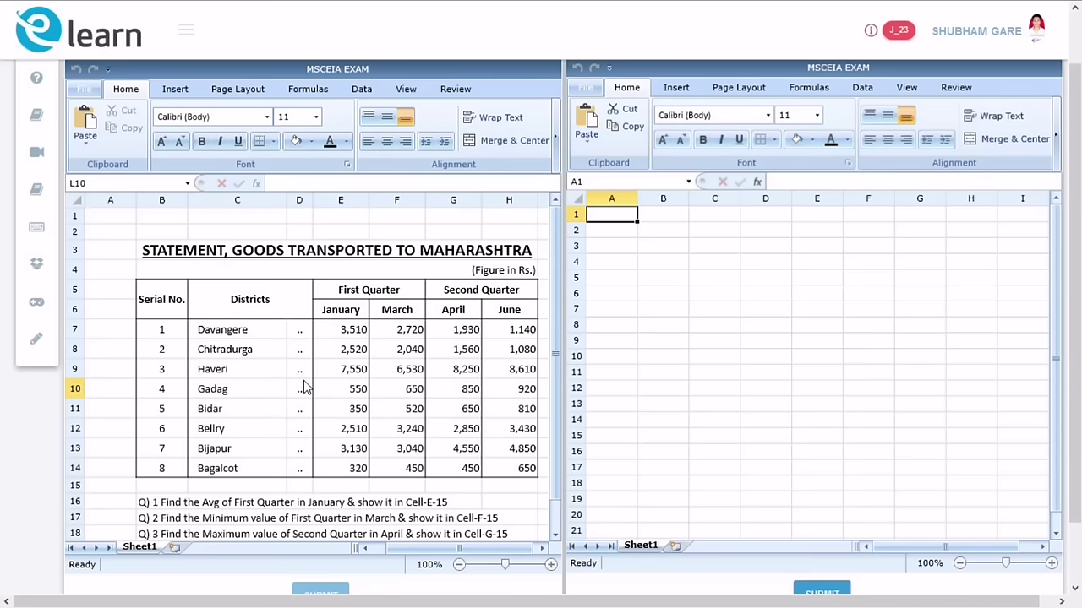
Step: Examine the reference statement table and the calculation questions listed beneath it
{"action": "left_click", "coordinate": [554, 309]}
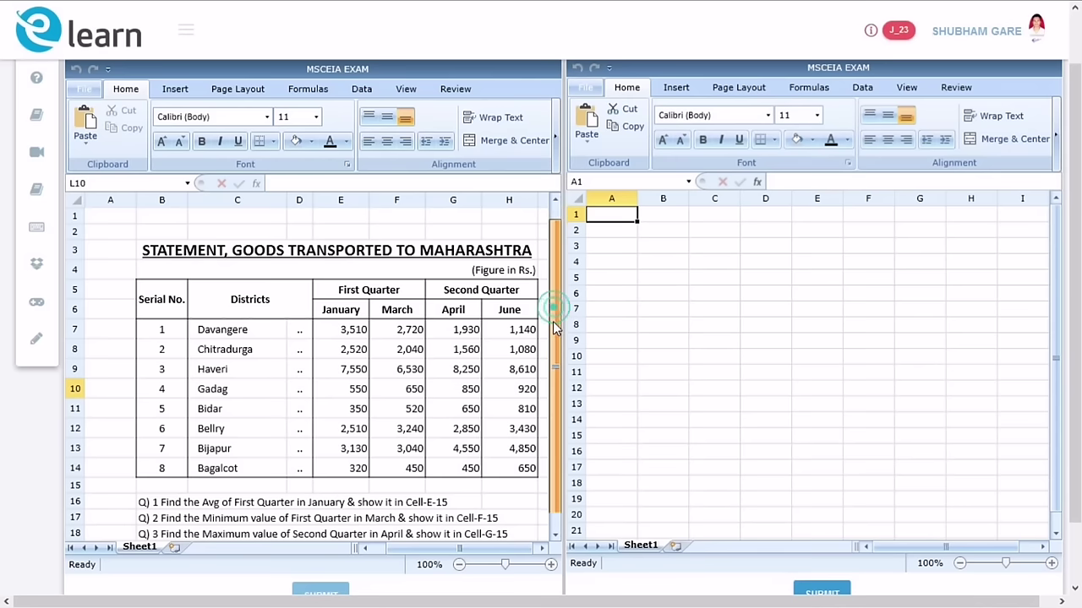
{"action": "scroll", "coordinate": [554, 329], "scroll_direction": "down", "scroll_amount": 1}
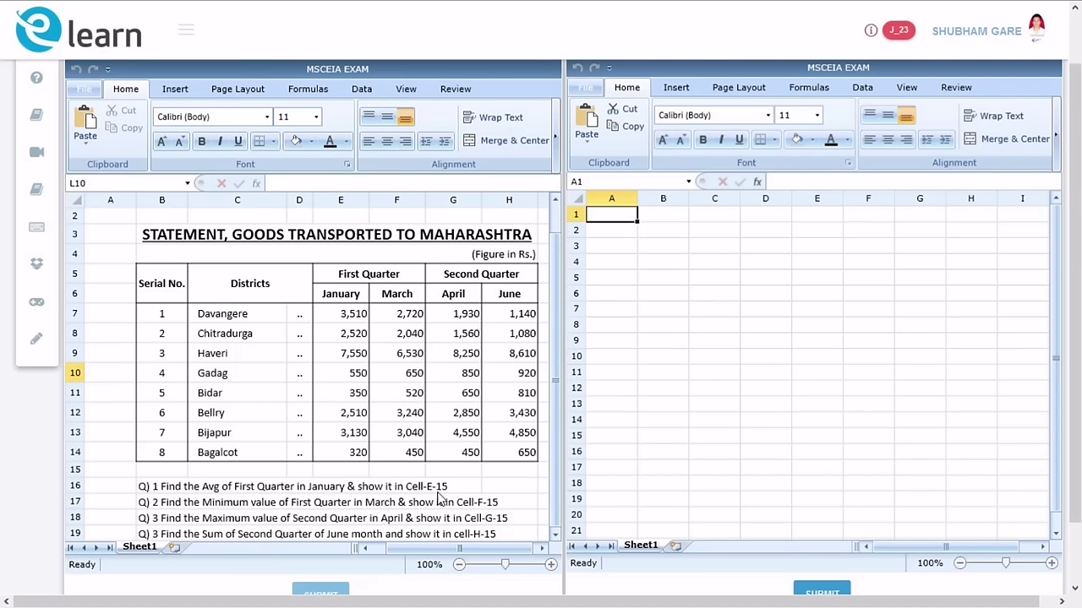
{"action": "scroll", "coordinate": [437, 499], "scroll_direction": "down", "scroll_amount": 1}
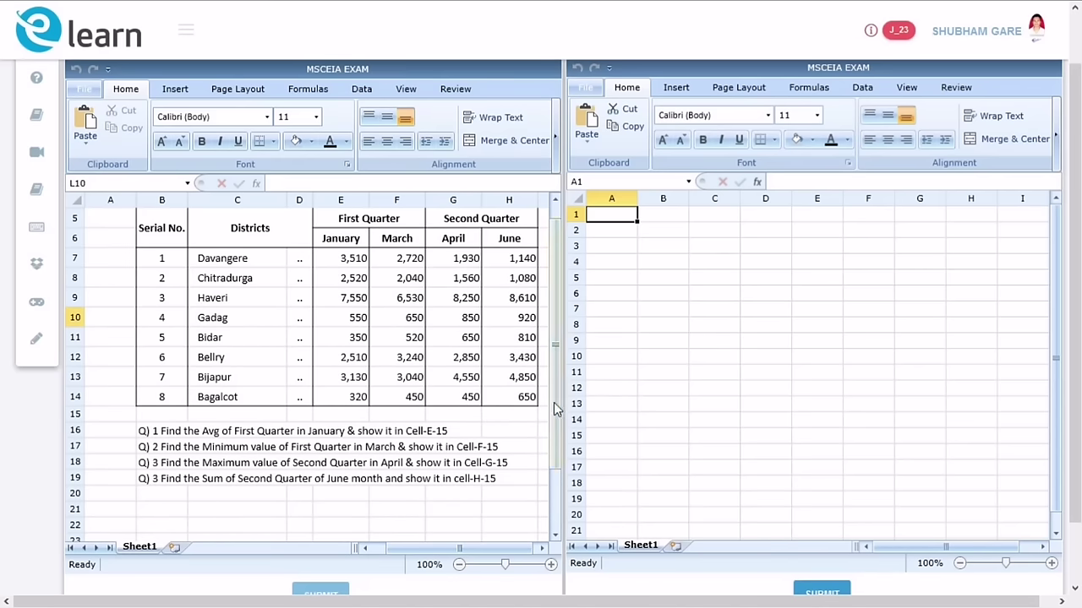
{"action": "left_click_drag", "start_coordinate": [553, 404], "coordinate": [558, 379]}
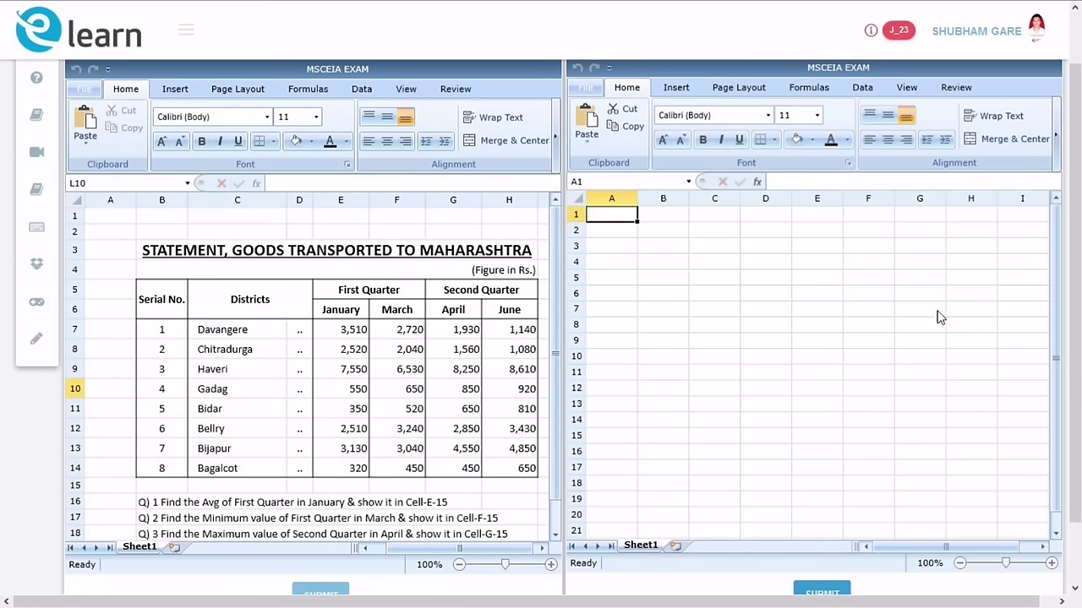
{"action": "left_click_drag", "start_coordinate": [1071, 313], "coordinate": [4, 296]}
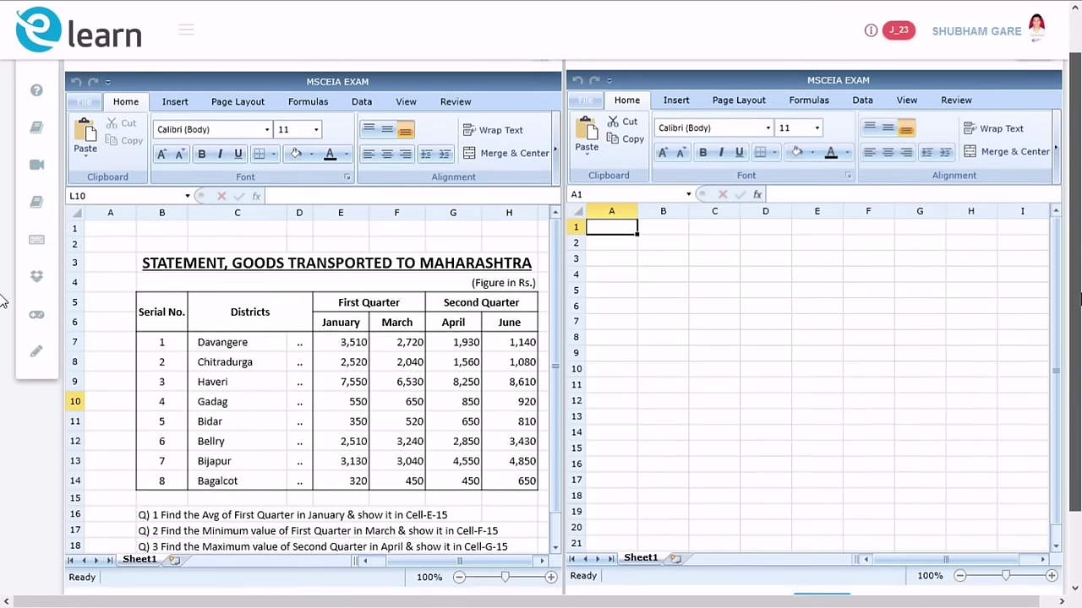
{"action": "scroll", "coordinate": [541, 304], "scroll_direction": "down", "scroll_amount": 1}
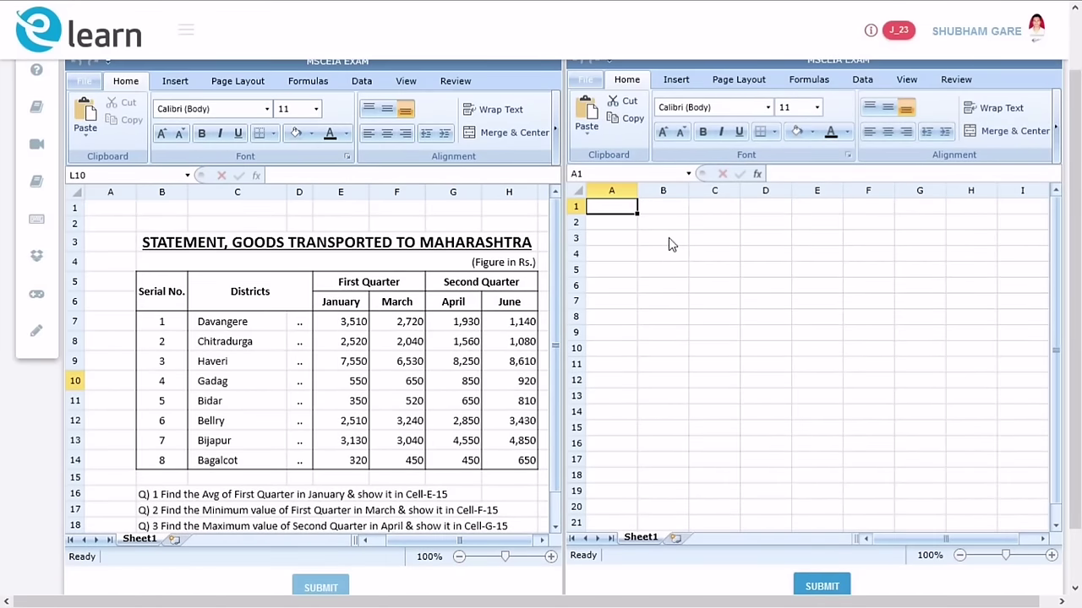
Step: Enter the title "STATEMENT, GOODS TRANSPORTED TO MAHARASHTRA" in cell B3 of the blank answer sheet, matching the reference
{"action": "double_click", "coordinate": [668, 239]}
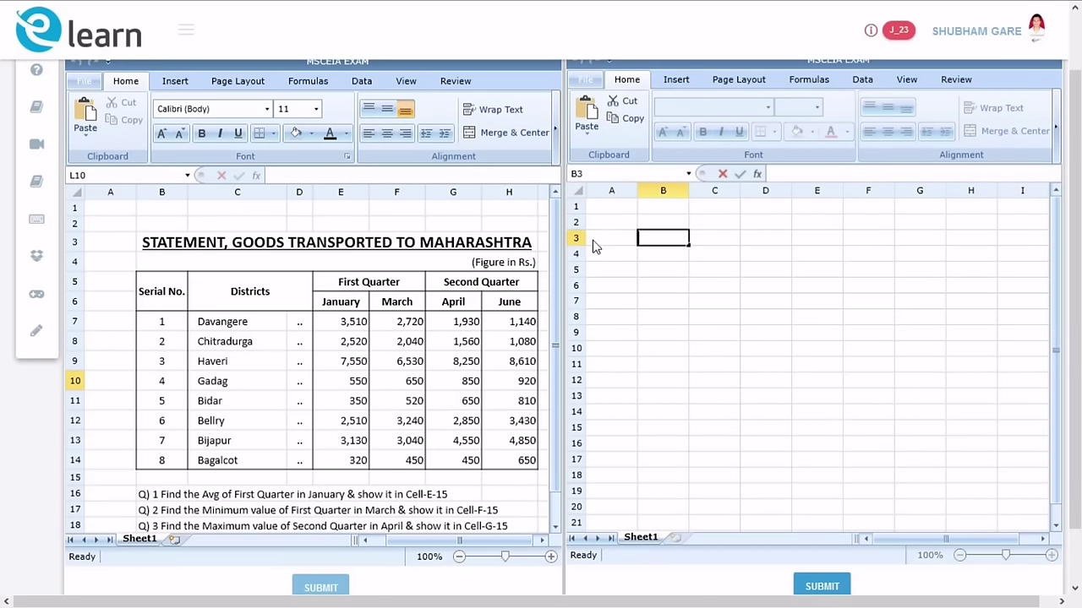
{"action": "left_click_drag", "start_coordinate": [1073, 284], "coordinate": [4, 262]}
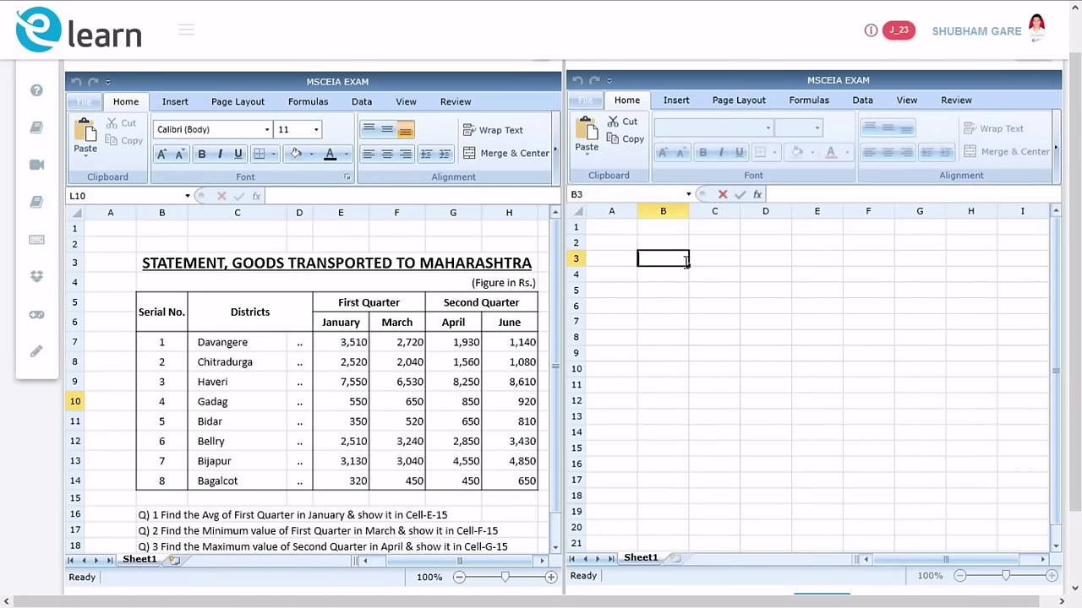
{"action": "left_click", "coordinate": [263, 269]}
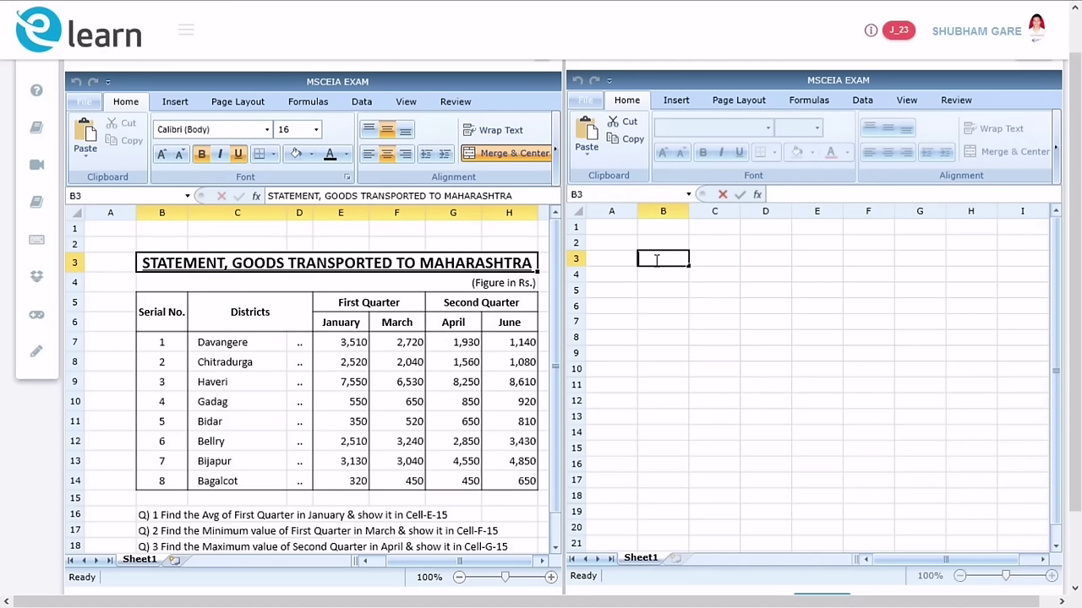
{"action": "type", "text": "STATEMENT, G"}
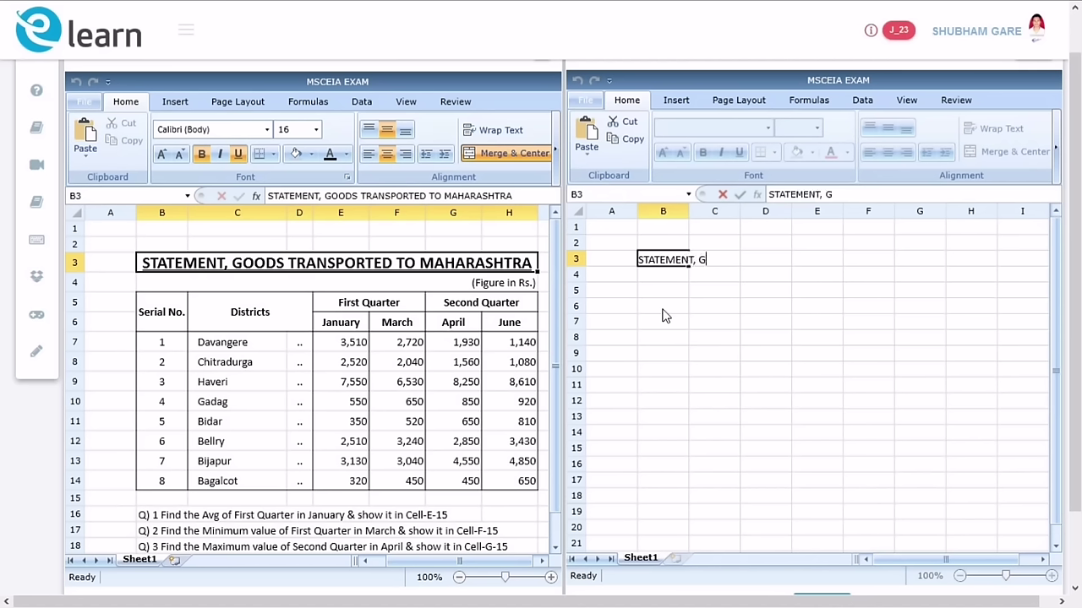
{"action": "type", "text": "OODS TRANSPORTED"}
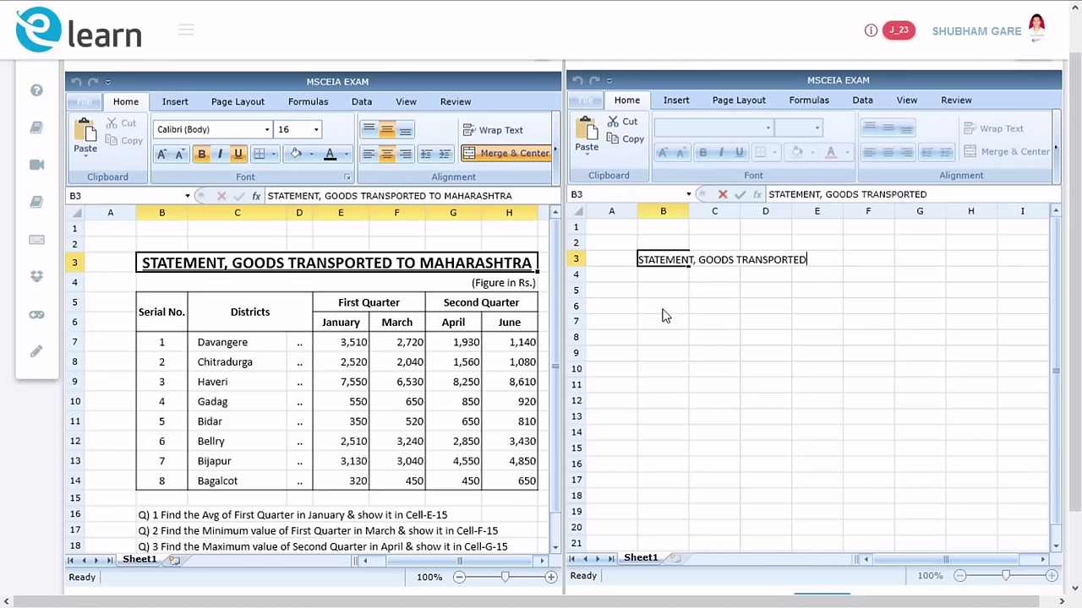
{"action": "type", "text": " TO MAHARA"}
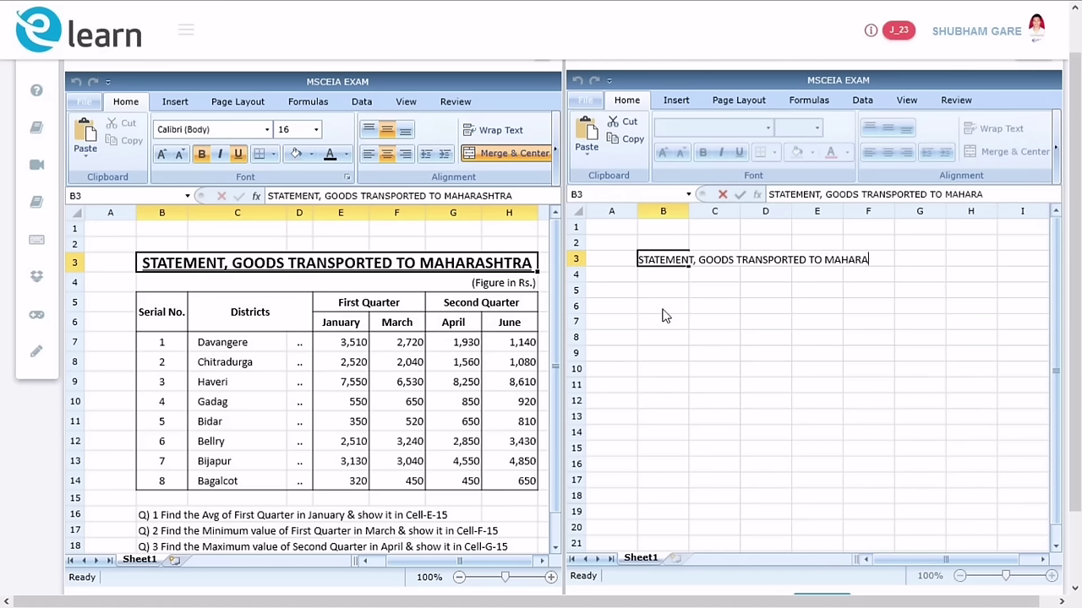
{"action": "type", "text": "SHTRA"}
Step: Enter the unit note "(Figure in Rs.)" in cell B4 of the answer sheet, as in the reference table
{"action": "left_click", "coordinate": [667, 275]}
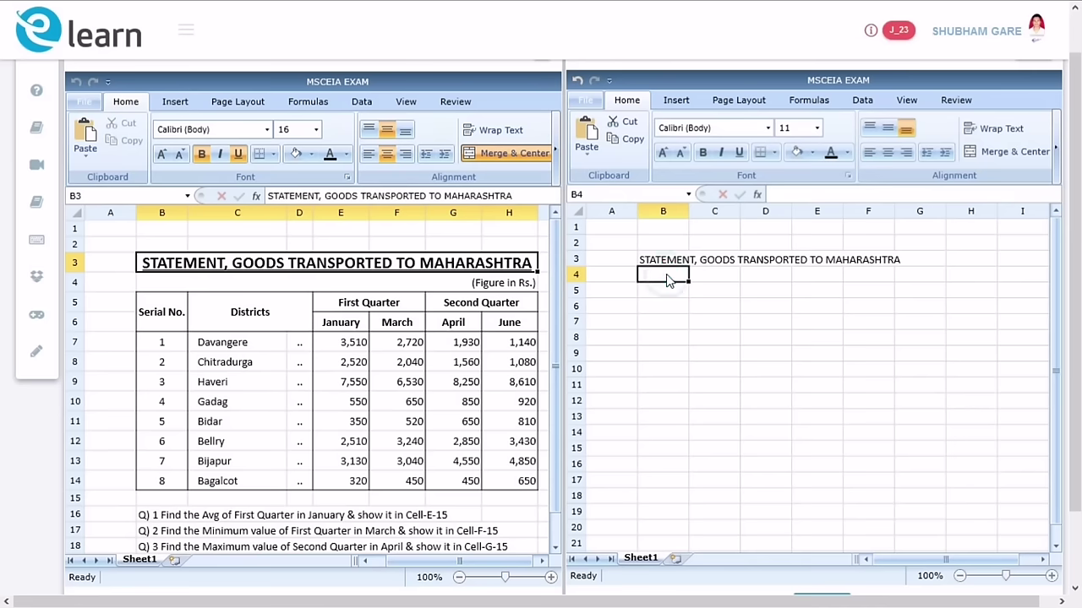
{"action": "left_click", "coordinate": [498, 290]}
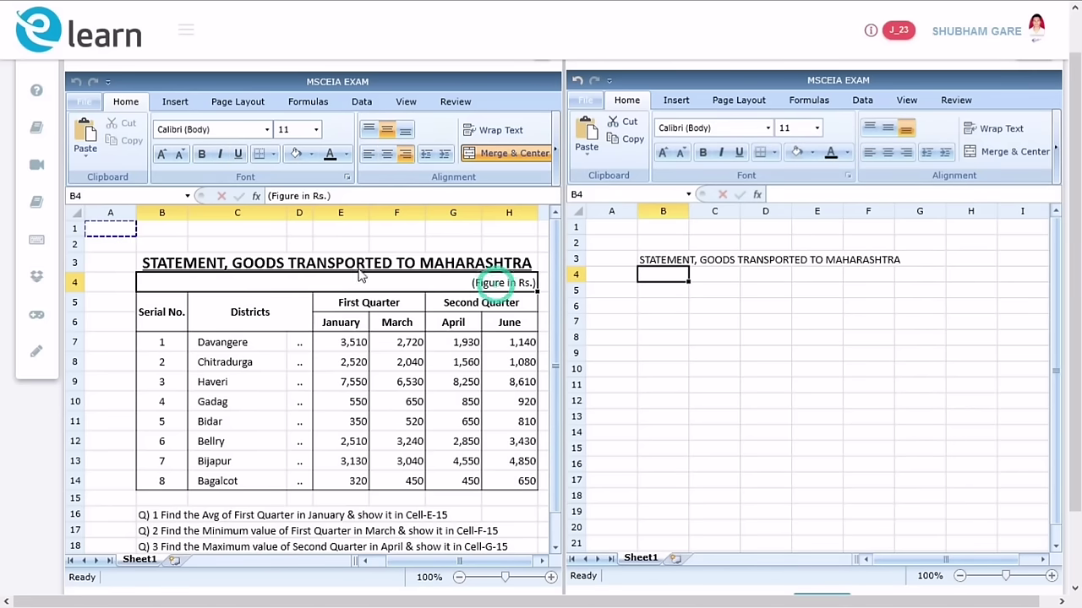
{"action": "double_click", "coordinate": [647, 281]}
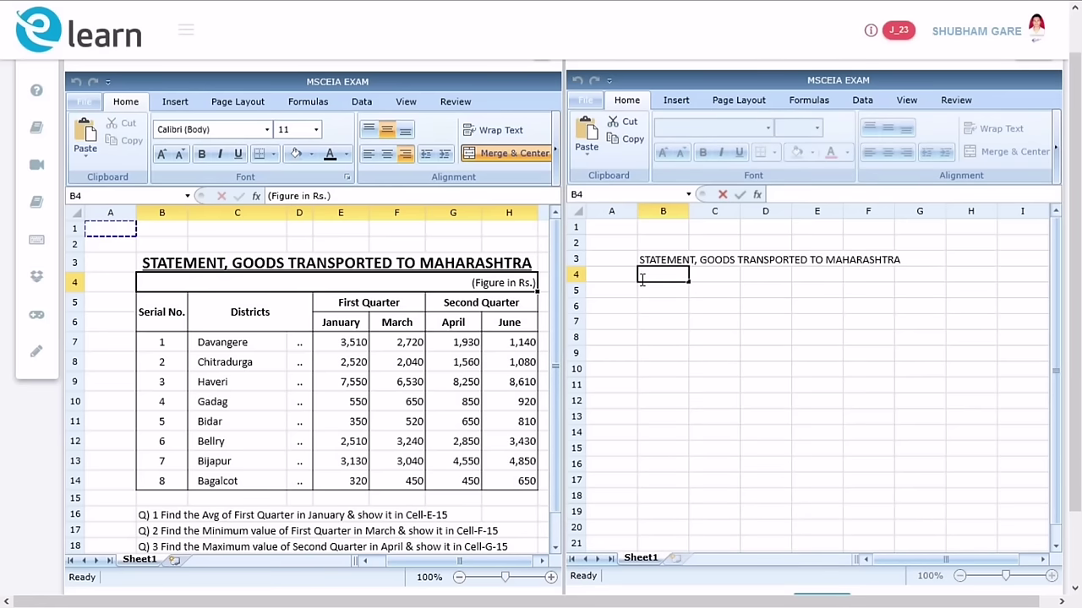
{"action": "type", "text": "(Figure in Rs"}
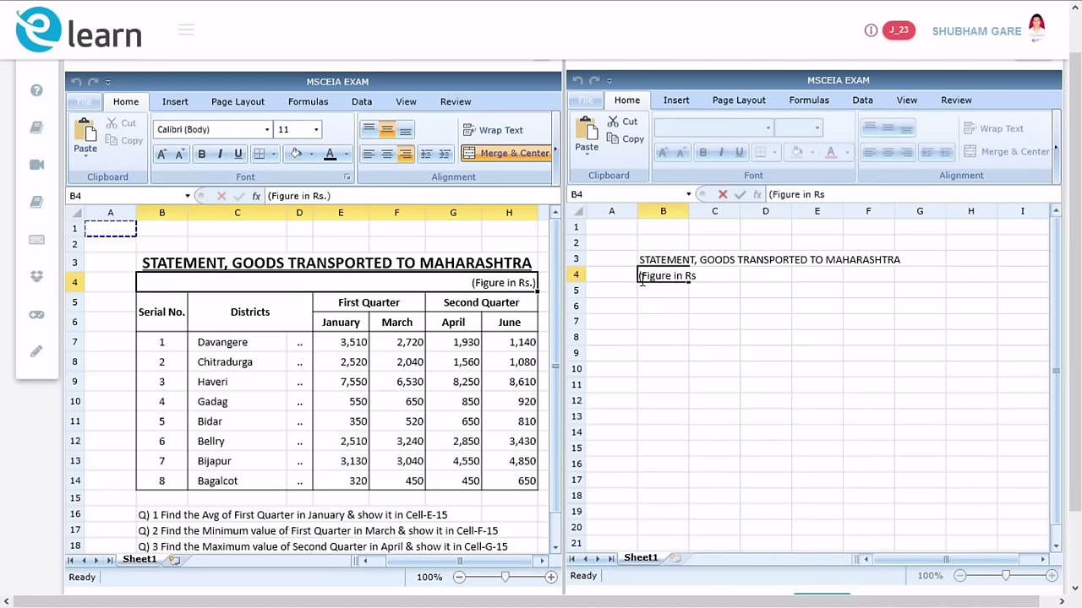
{"action": "type", "text": ".)"}
{"action": "key", "text": "Return"}
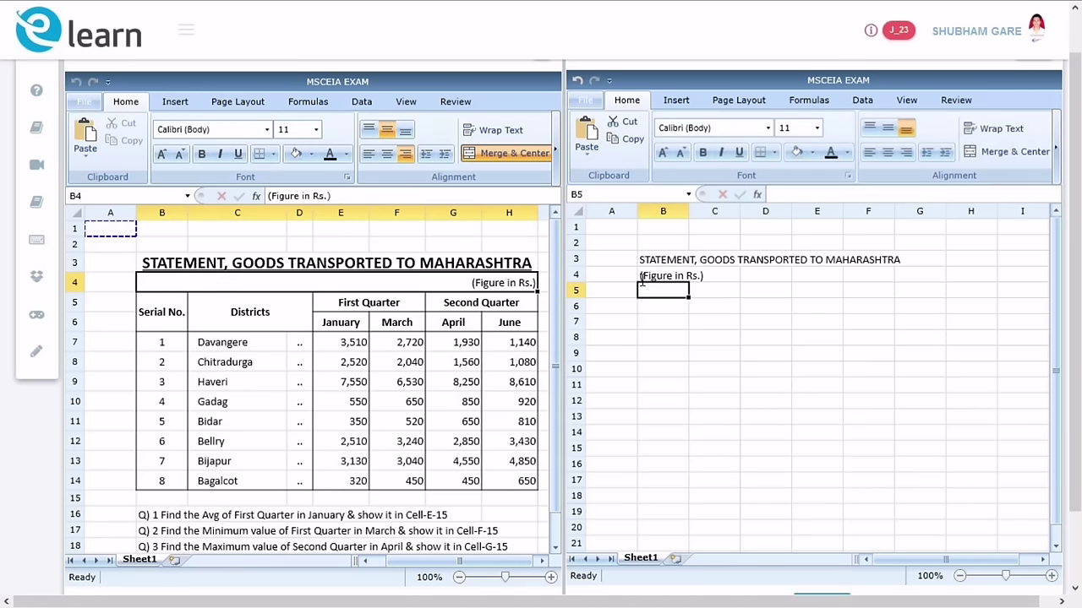
Step: Enter the column headings "Serial No." in B5 and "Districts" in C5 of the answer sheet
{"action": "type", "text": "S"}
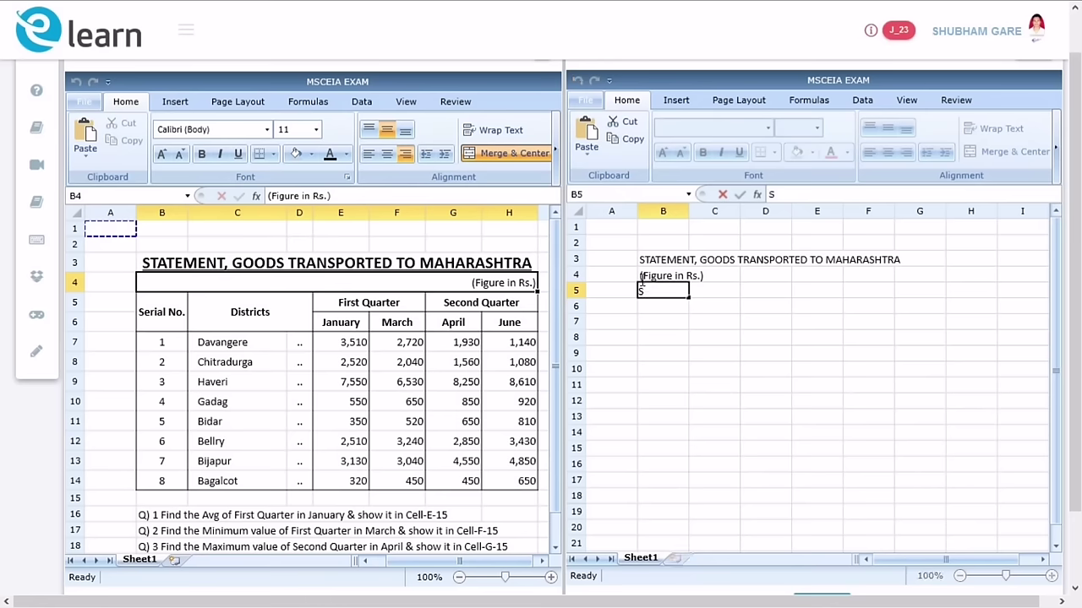
{"action": "type", "text": "erial No."}
{"action": "key", "text": "Tab"}
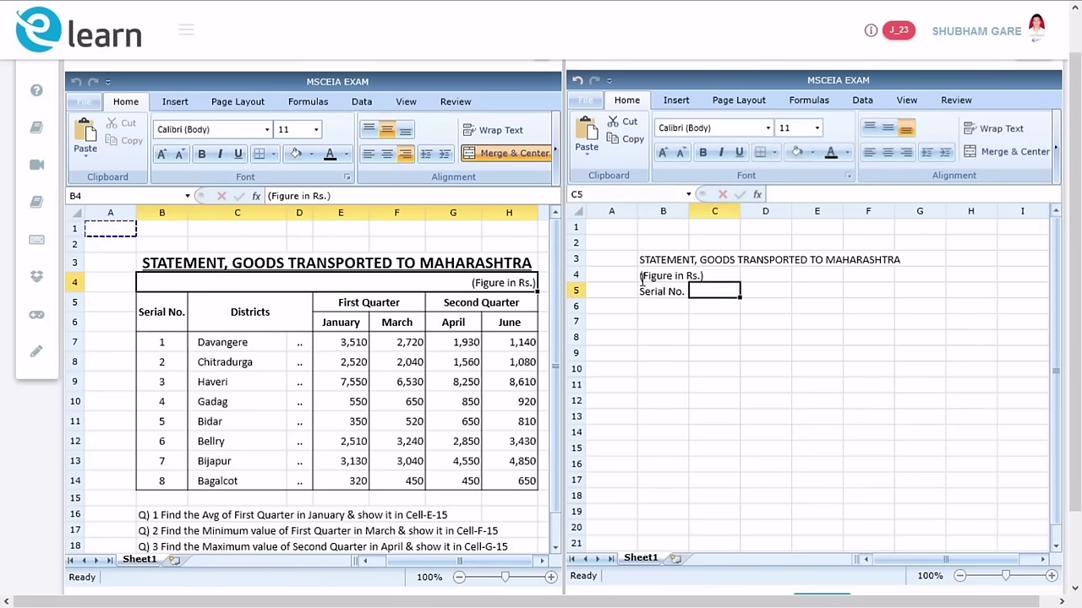
{"action": "type", "text": "D"}
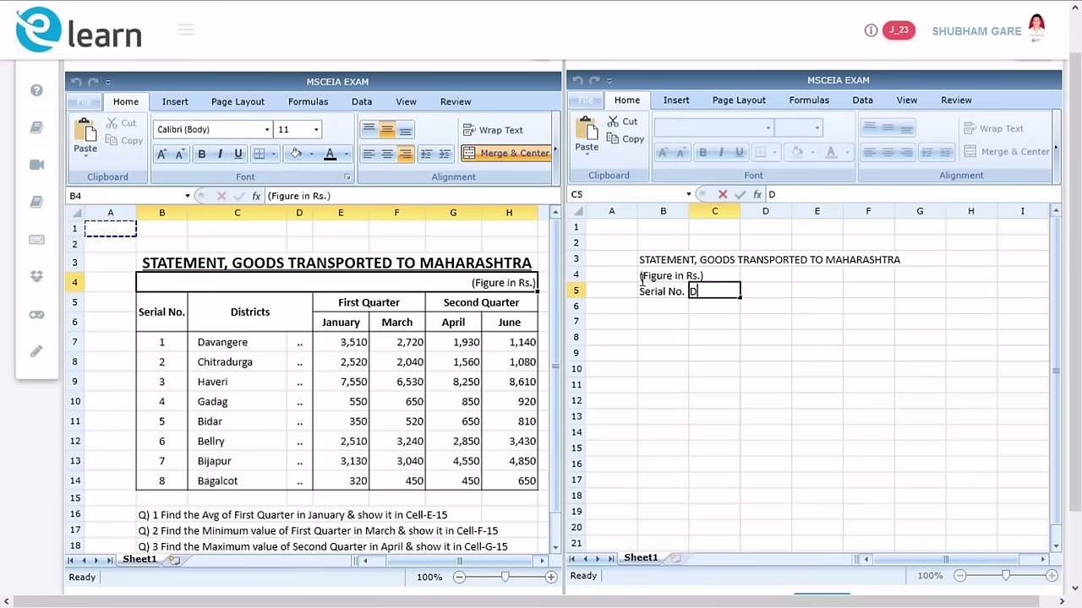
{"action": "type", "text": "istricts"}
{"action": "key", "text": "Tab"}
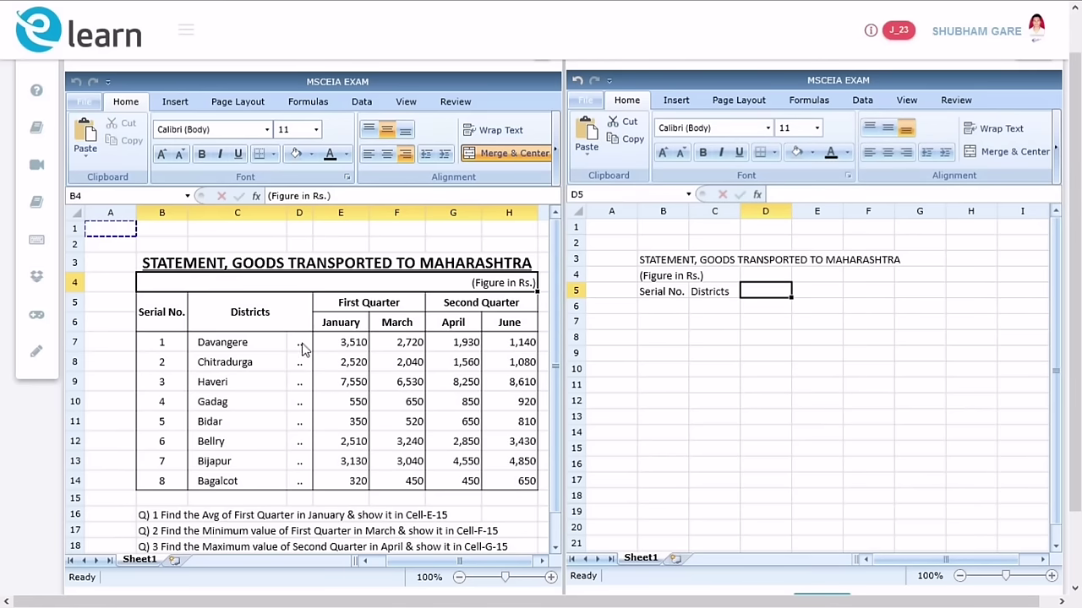
Step: Enter the heading "First Quarter" in cell E5 of the answer sheet, leaving D5 empty for the dotted column
{"action": "left_click_drag", "start_coordinate": [303, 349], "coordinate": [304, 482]}
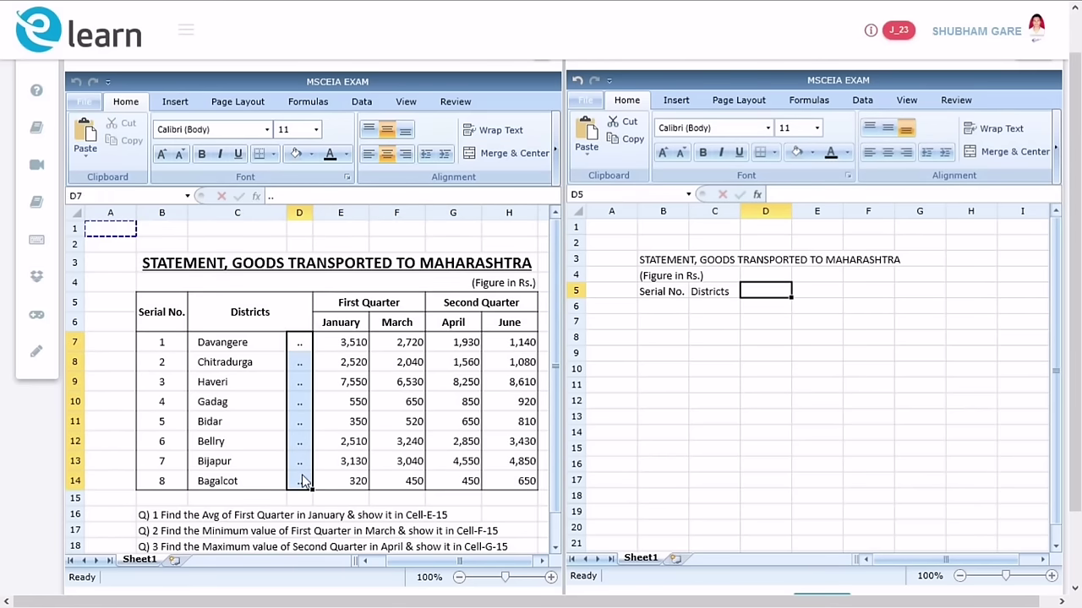
{"action": "left_click", "coordinate": [808, 290]}
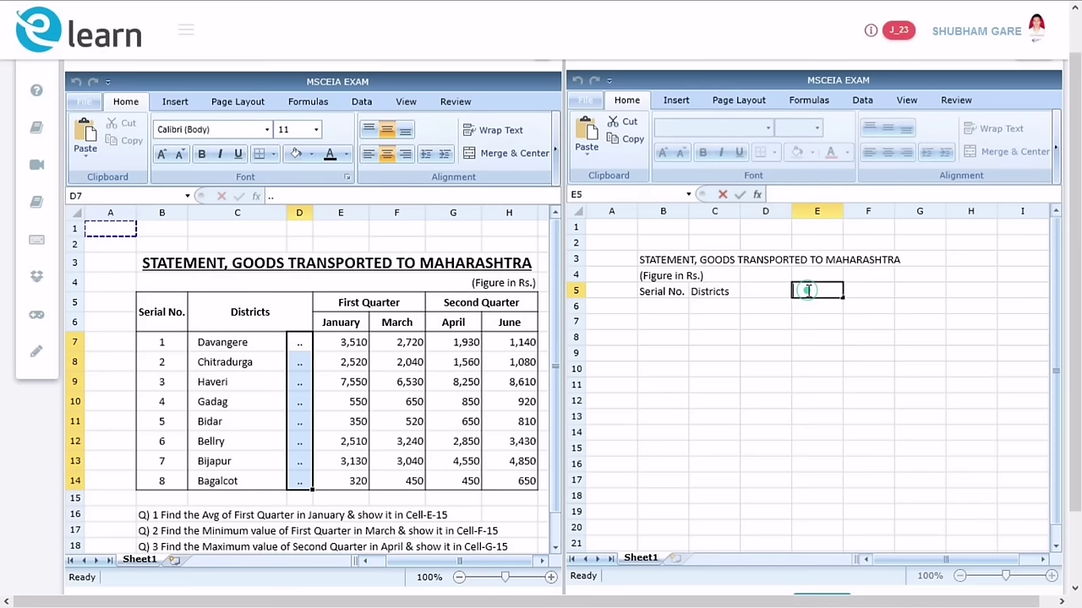
{"action": "left_click", "coordinate": [367, 309]}
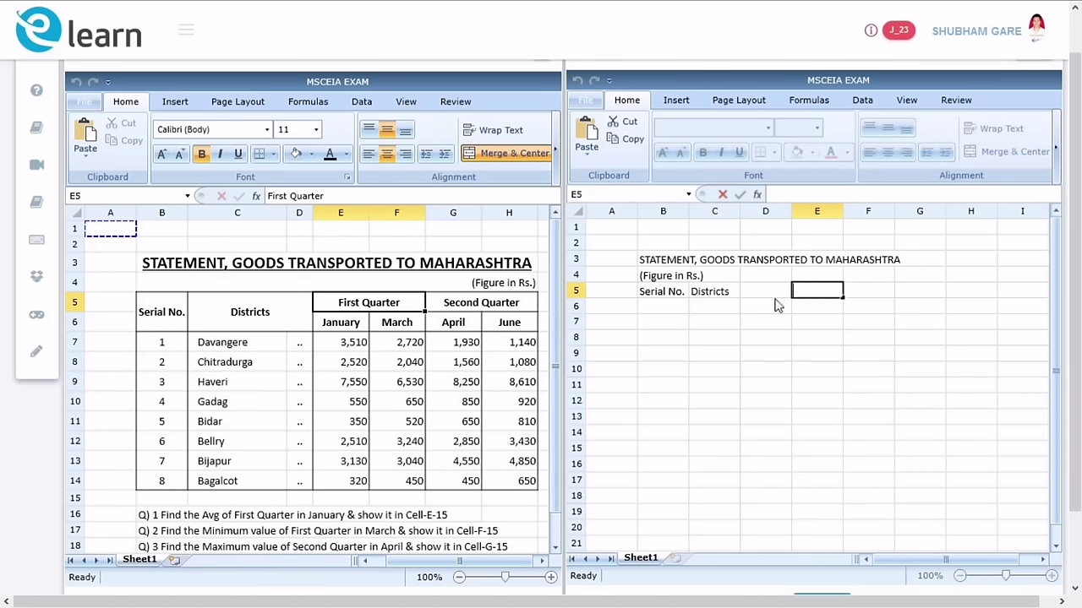
{"action": "type", "text": "Fis"}
{"action": "key", "text": "BackSpace"}
{"action": "type", "text": "rst Quarter"}
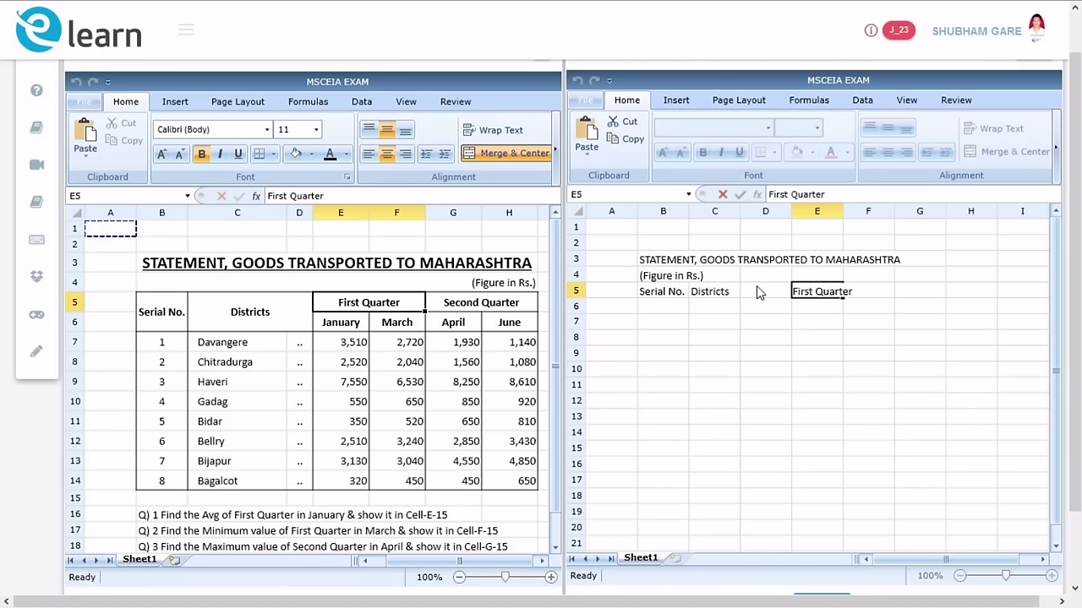
Step: Enter the heading "Second Quarter" in cell G5 of the answer sheet, matching its cell in the reference
{"action": "left_click", "coordinate": [897, 293]}
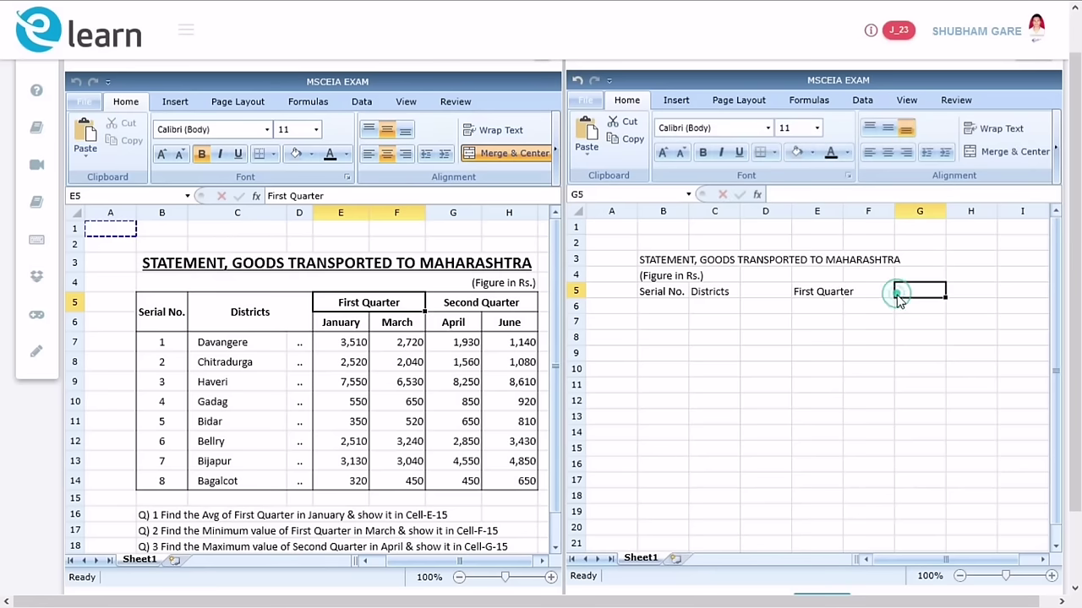
{"action": "left_click", "coordinate": [482, 303]}
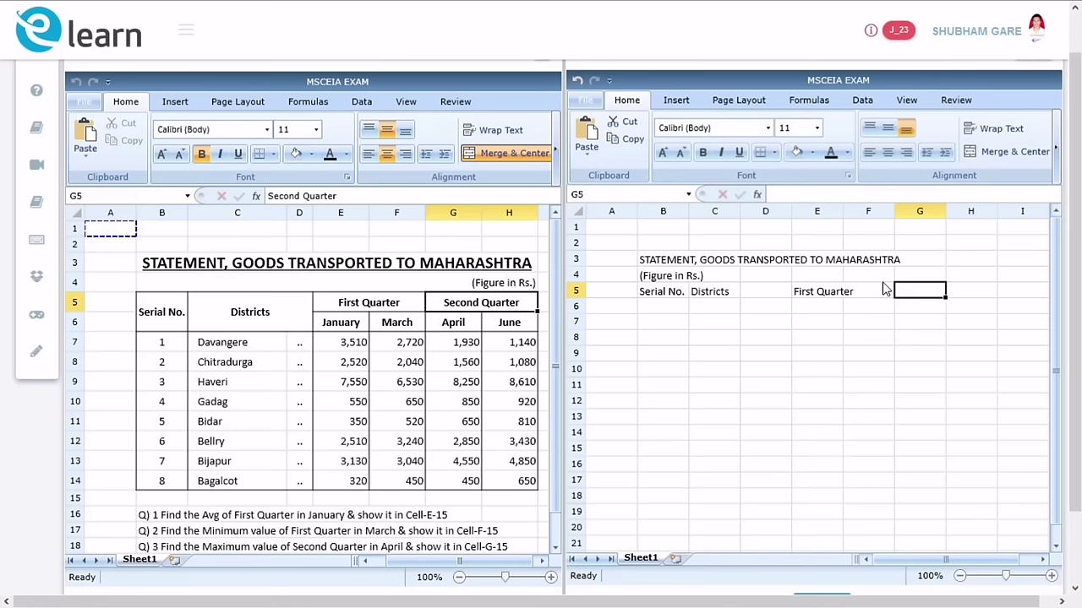
{"action": "double_click", "coordinate": [920, 291]}
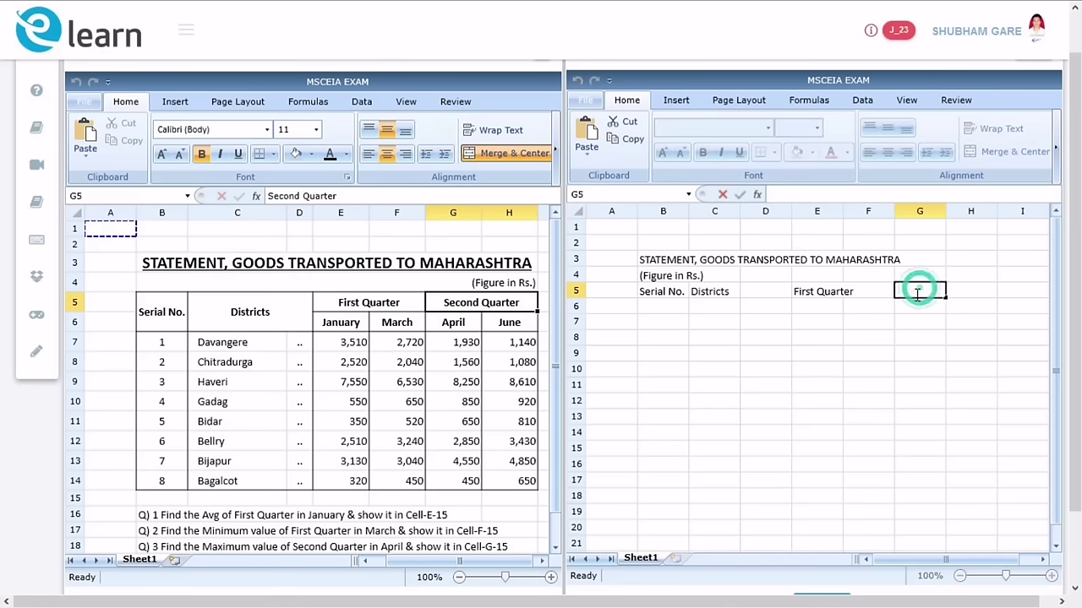
{"action": "type", "text": "S"}
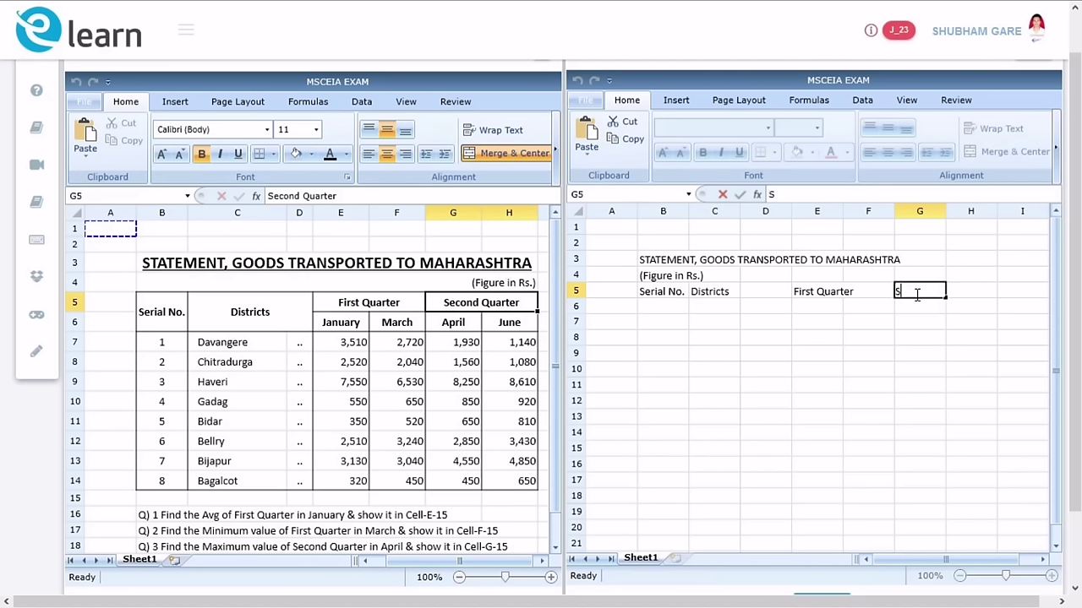
{"action": "type", "text": "econd Qua"}
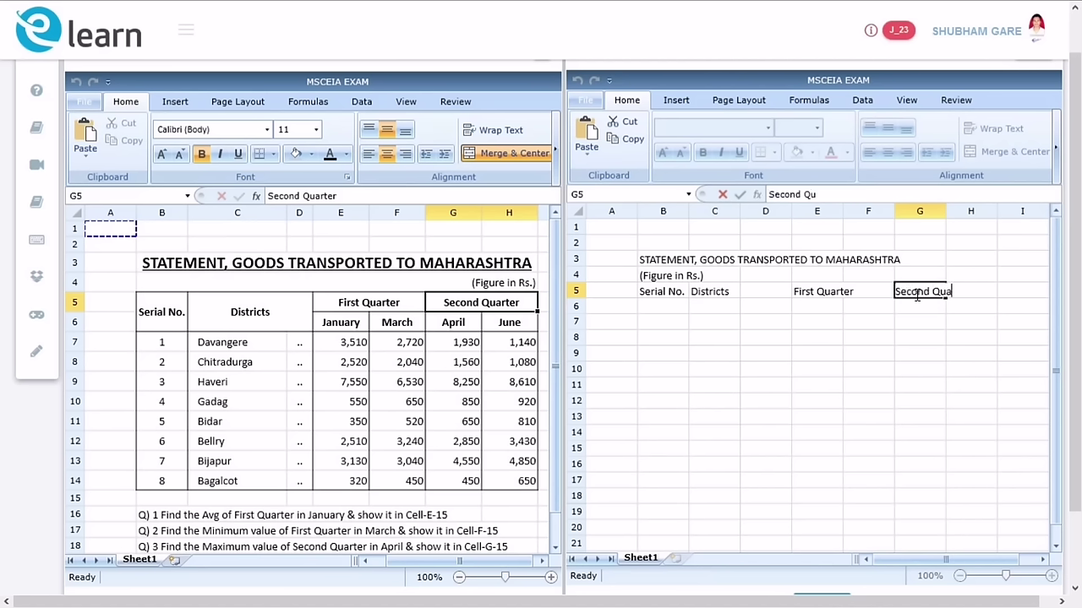
{"action": "type", "text": "rter"}
Step: Enter the month subheadings "January", "March", "April" and "June" in cells E6 to H6 of the answer sheet
{"action": "left_click", "coordinate": [818, 306]}
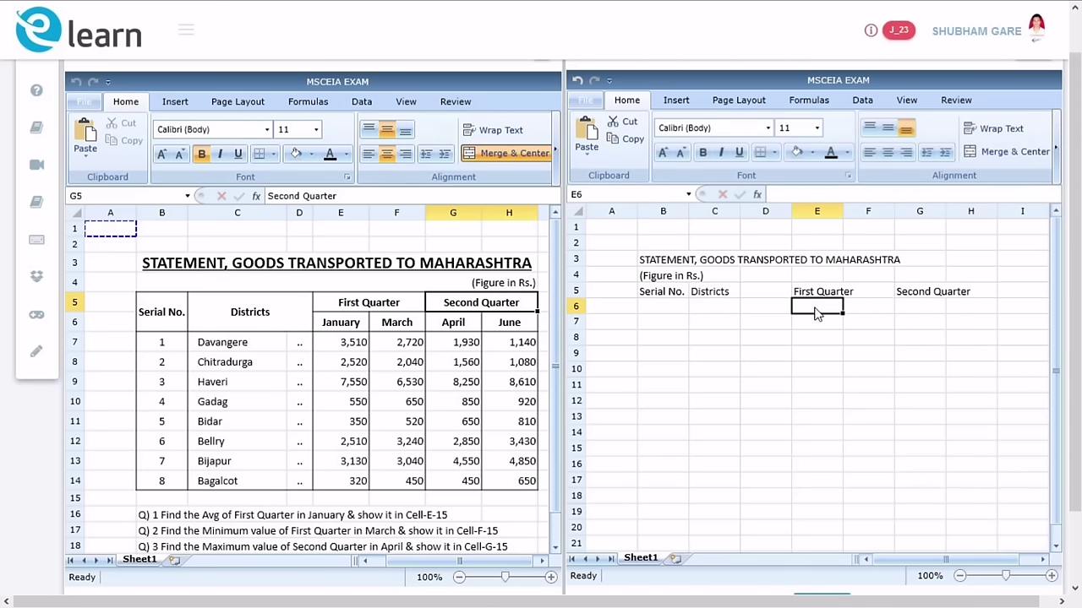
{"action": "type", "text": "Ja"}
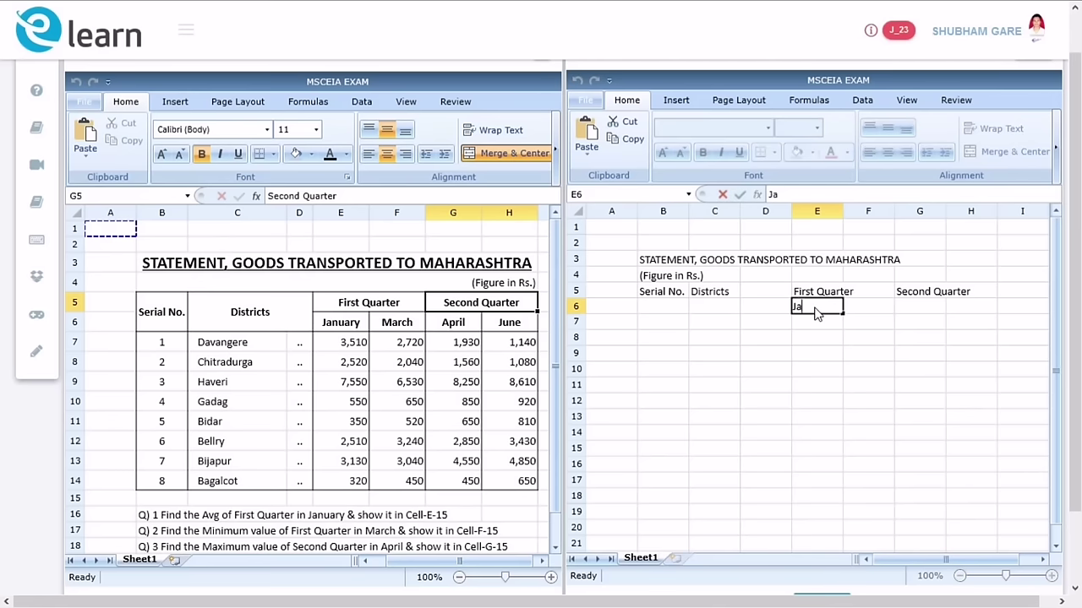
{"action": "type", "text": "nuary"}
{"action": "key", "text": "Tab"}
{"action": "type", "text": "M"}
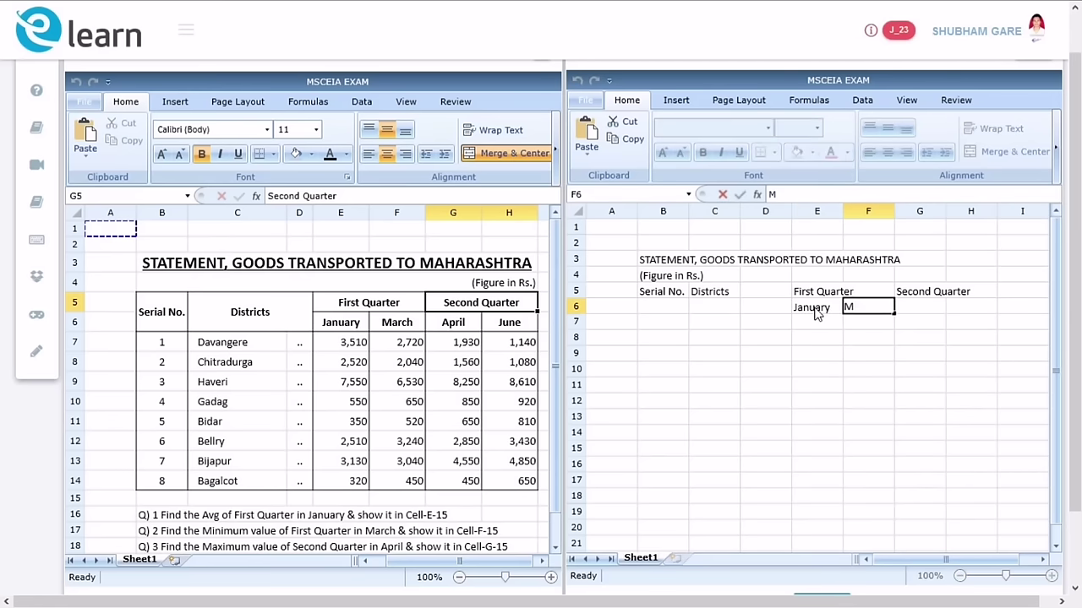
{"action": "type", "text": "arch"}
{"action": "key", "text": "Tab"}
{"action": "type", "text": "April"}
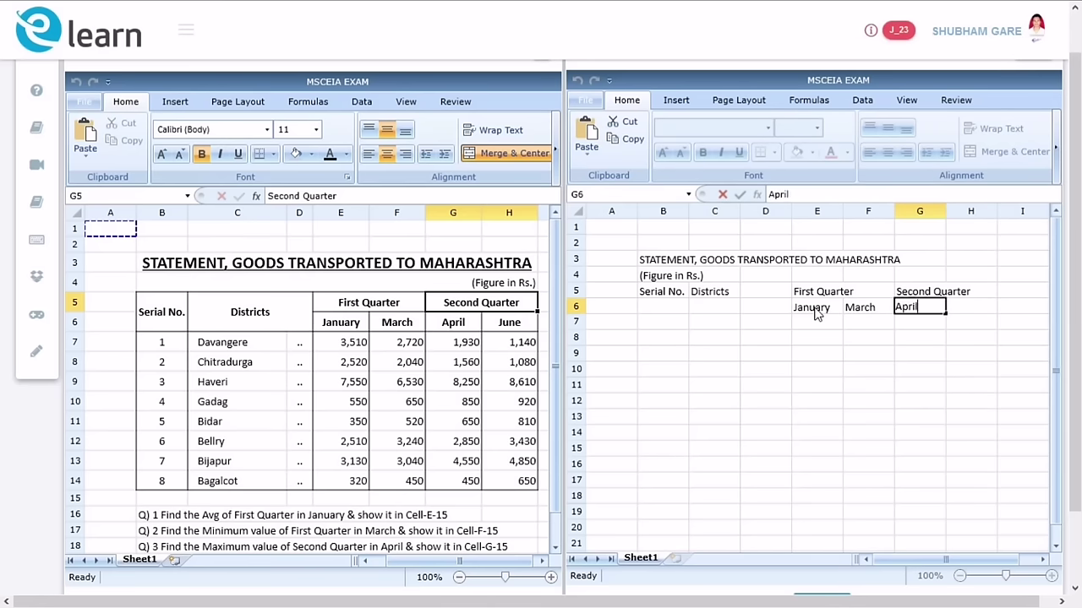
{"action": "key", "text": "Tab"}
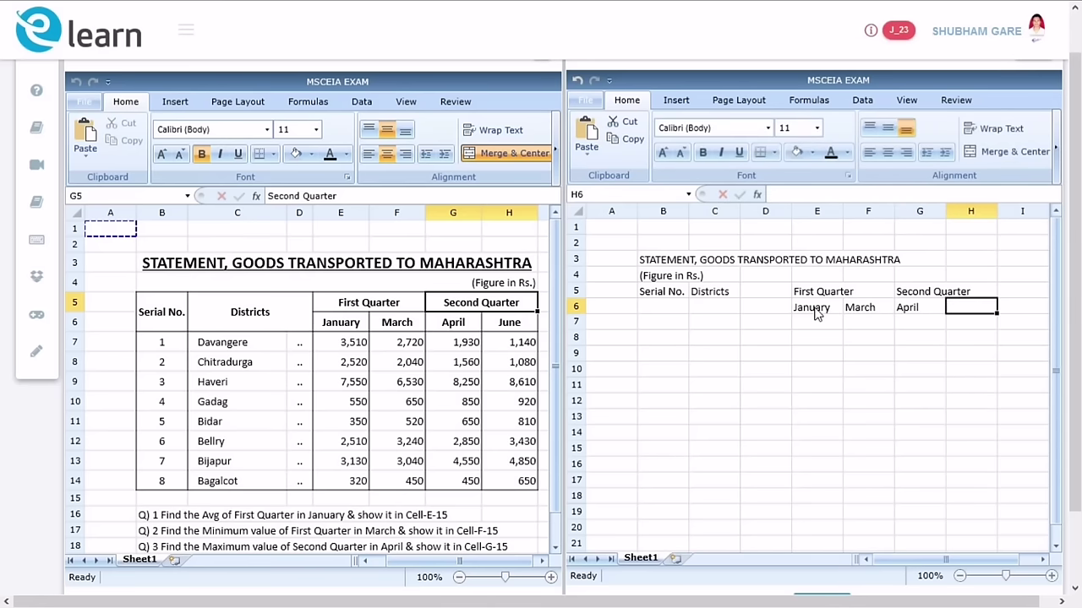
{"action": "type", "text": "June"}
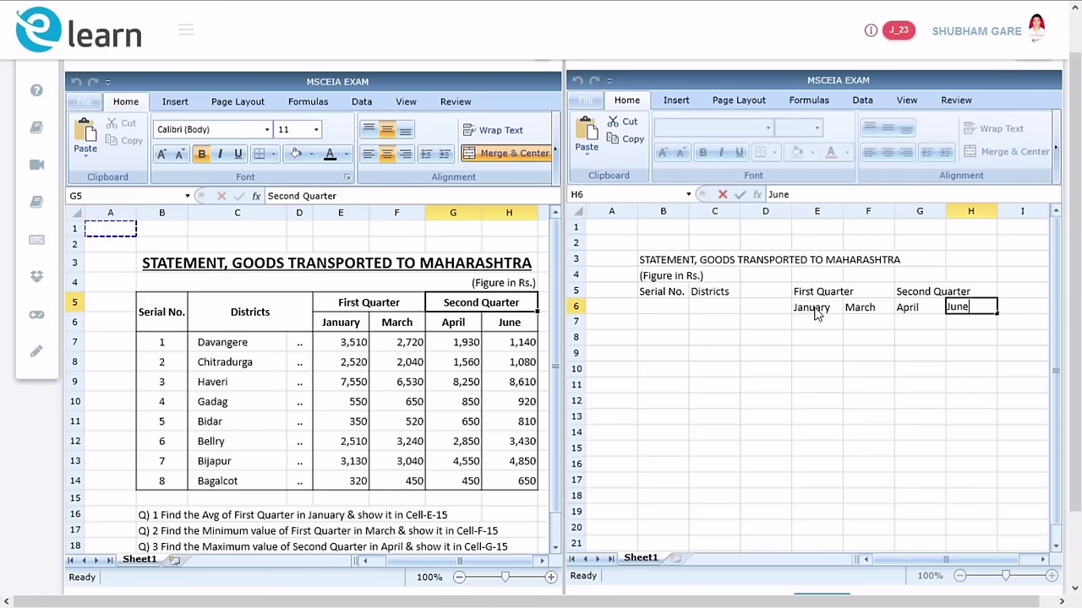
Step: Enter the first serial number, 1, in cell B7 of the answer sheet, as in the reference table
{"action": "left_click", "coordinate": [664, 327]}
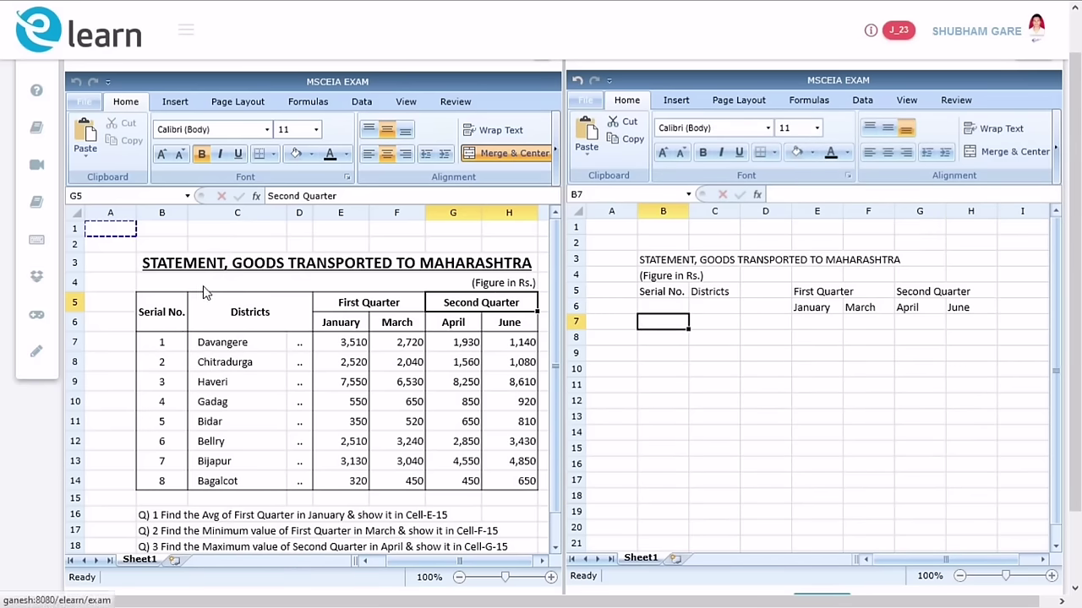
{"action": "left_click", "coordinate": [162, 343]}
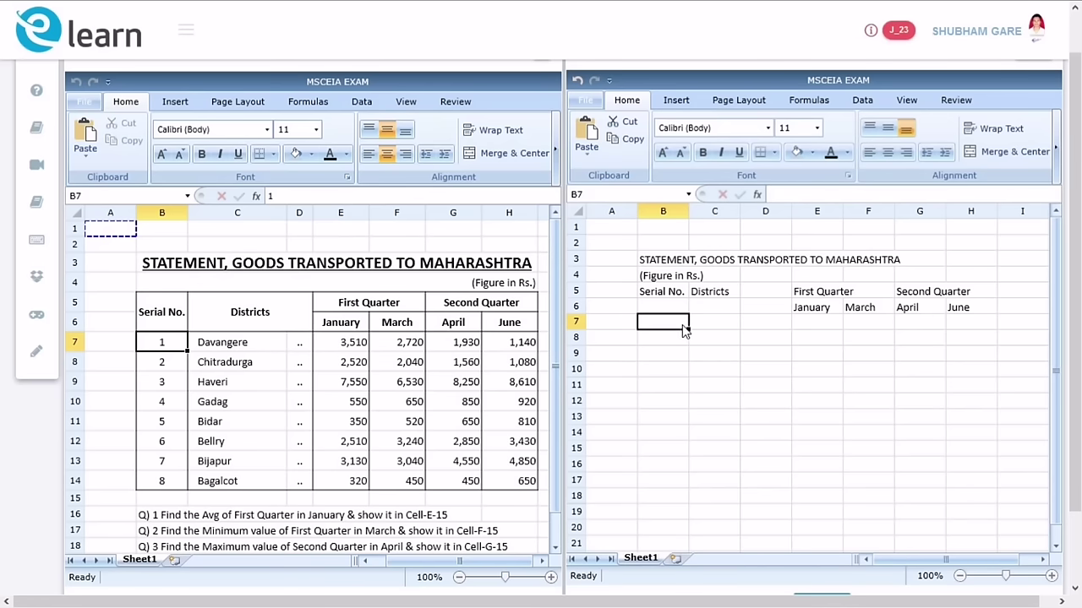
{"action": "double_click", "coordinate": [680, 322]}
{"action": "type", "text": "1"}
{"action": "key", "text": "Return"}
Step: Fill a linear series down the column from B7 with step value 1 and stop value 8
{"action": "left_click", "coordinate": [651, 326]}
{"action": "left_click", "coordinate": [1055, 152]}
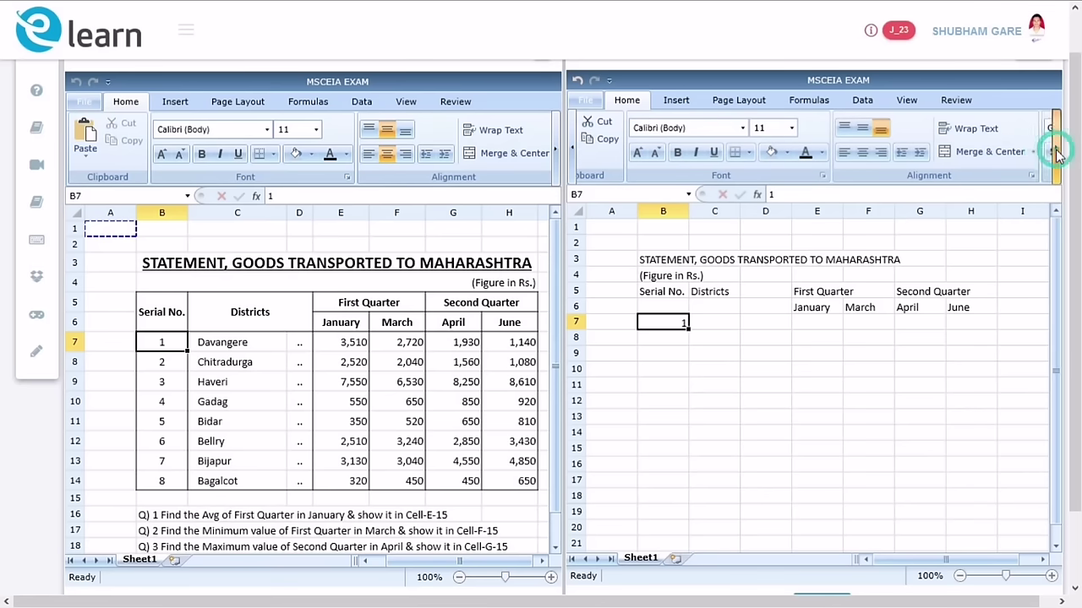
{"action": "left_click", "coordinate": [1055, 152]}
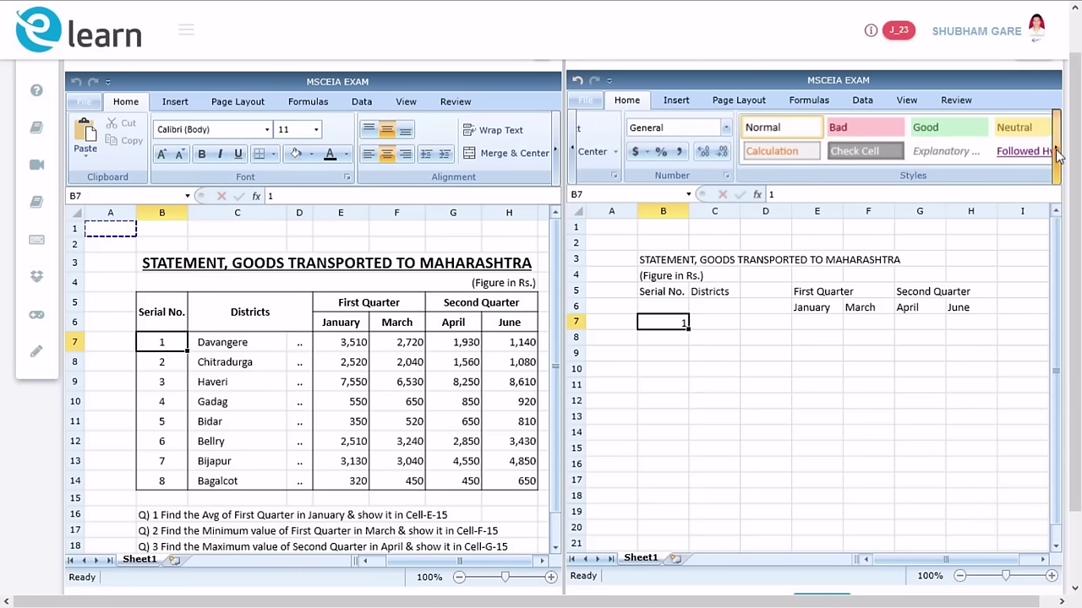
{"action": "left_click", "coordinate": [1055, 152]}
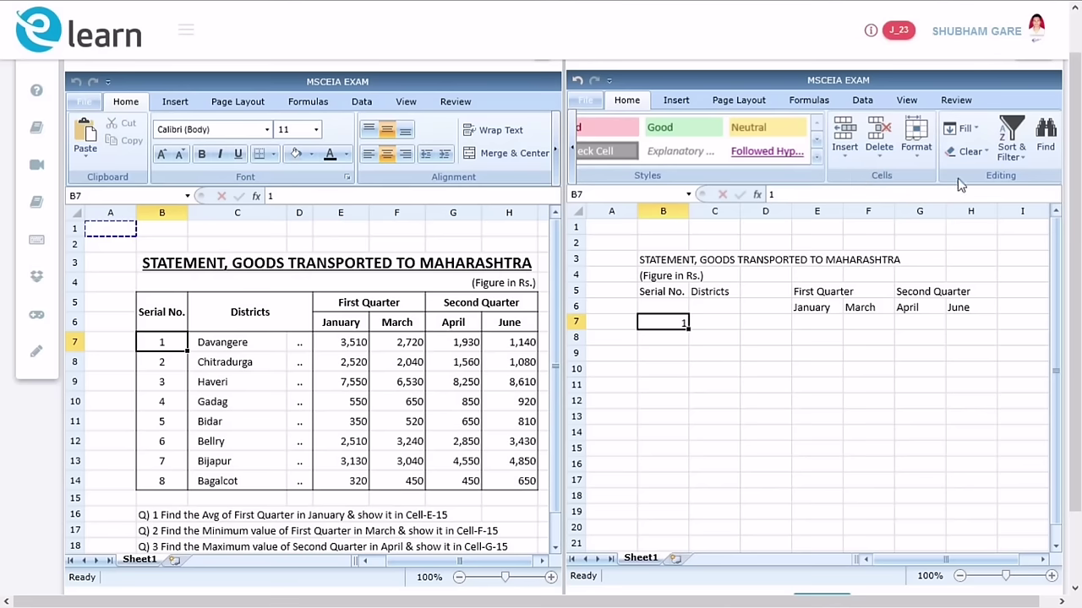
{"action": "left_click", "coordinate": [980, 130]}
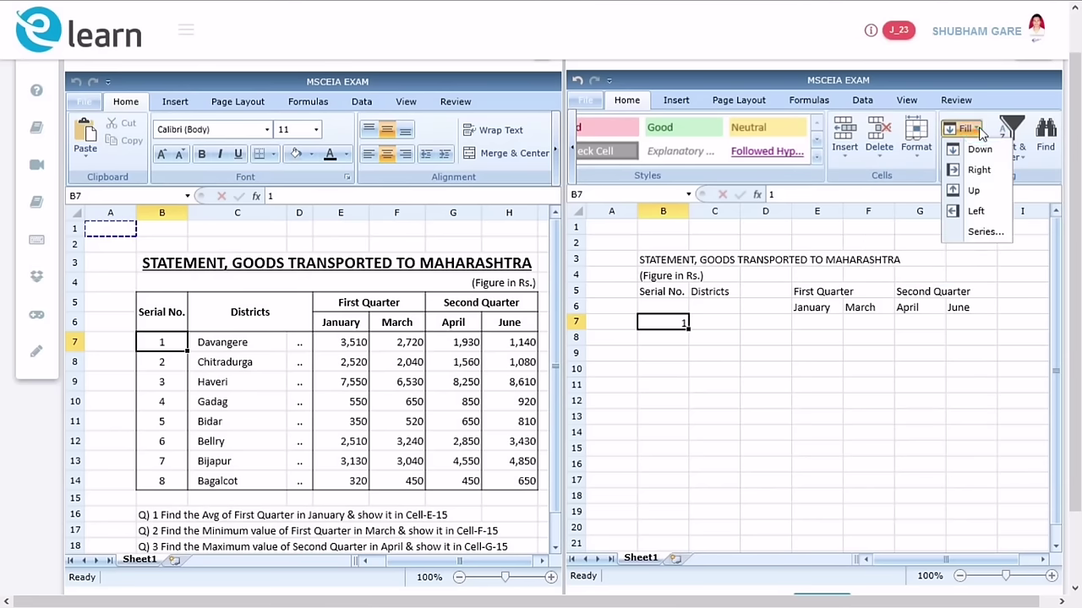
{"action": "left_click", "coordinate": [984, 234]}
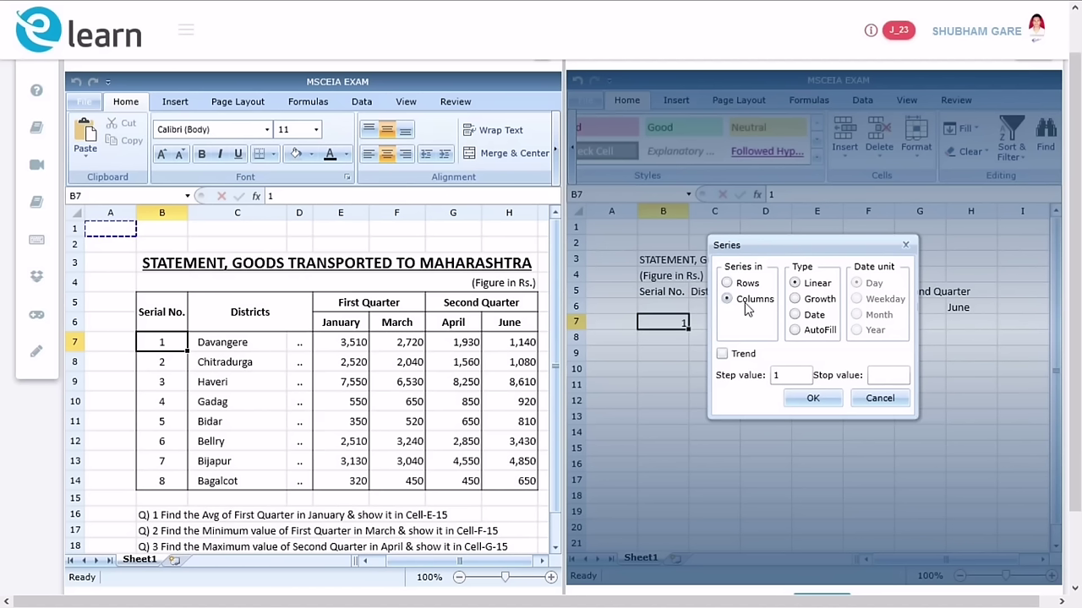
{"action": "left_click", "coordinate": [790, 377]}
{"action": "double_click", "coordinate": [790, 378]}
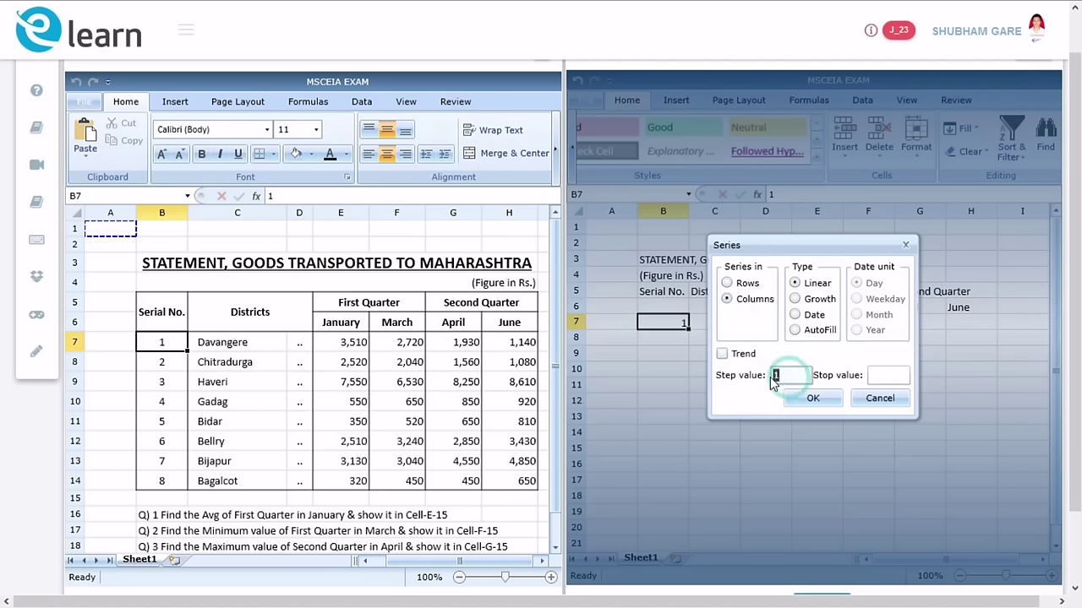
{"action": "left_click", "coordinate": [885, 377]}
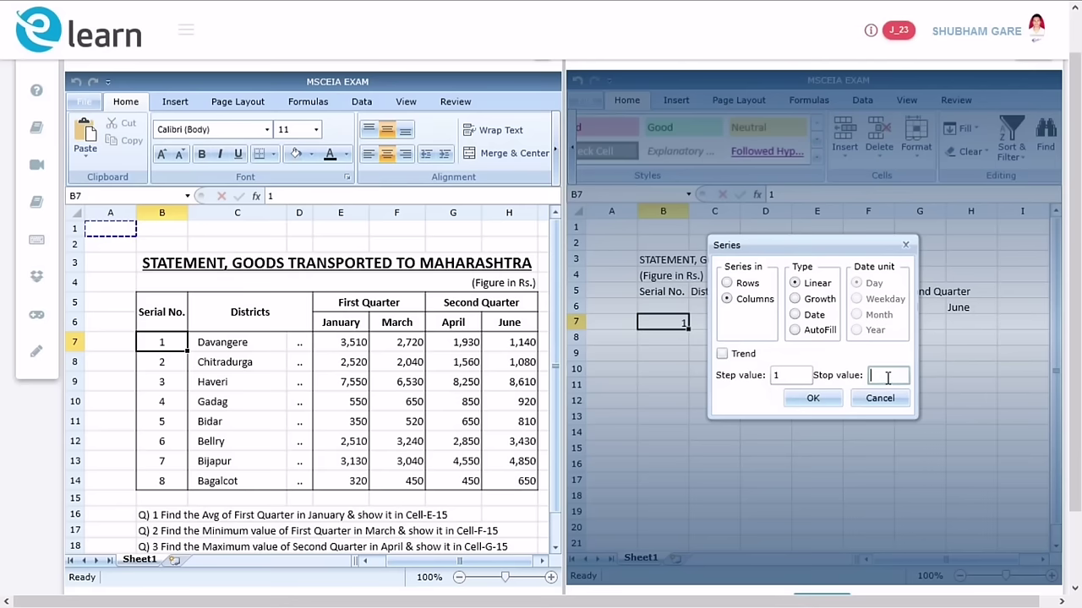
{"action": "type", "text": "8"}
{"action": "left_click", "coordinate": [813, 400]}
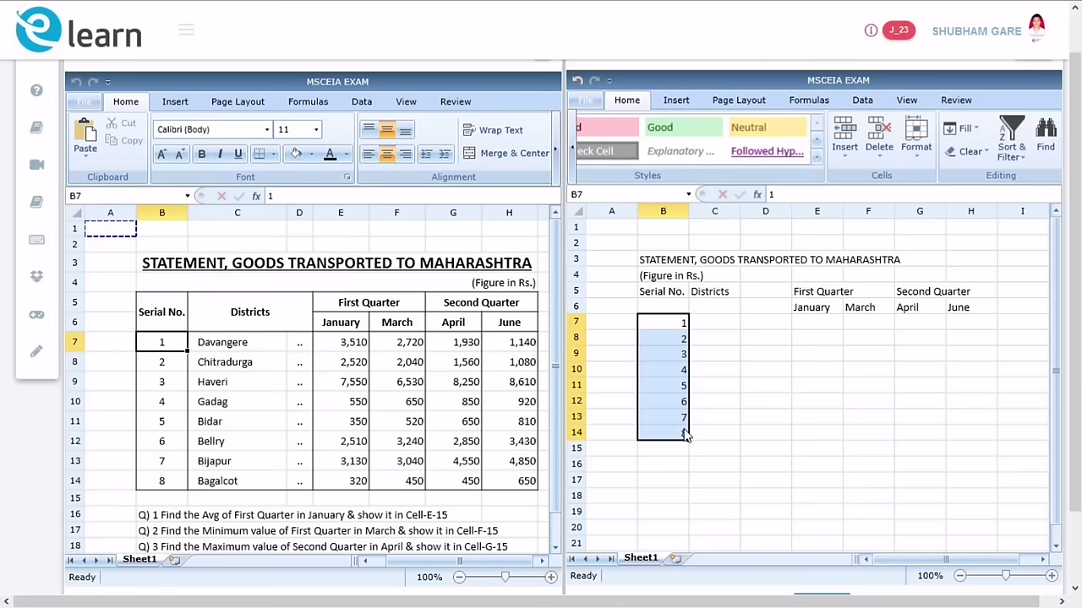
Step: Enter the district names "Davangere", "Chitradurga", "Haveri" and "Gadag" in cells C7 to C10
{"action": "left_click", "coordinate": [717, 328]}
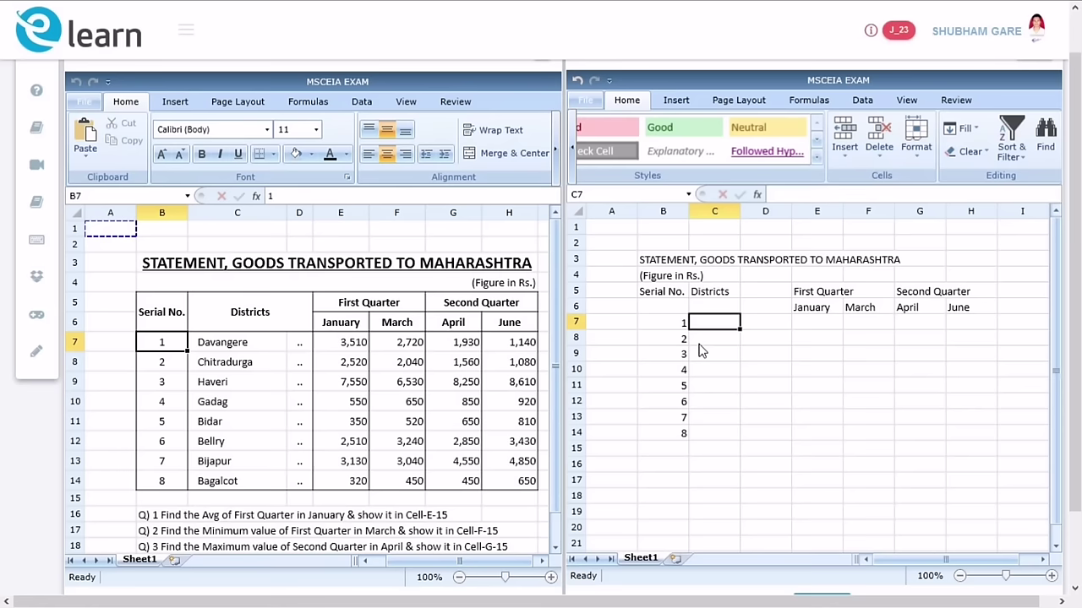
{"action": "type", "text": "Dava"}
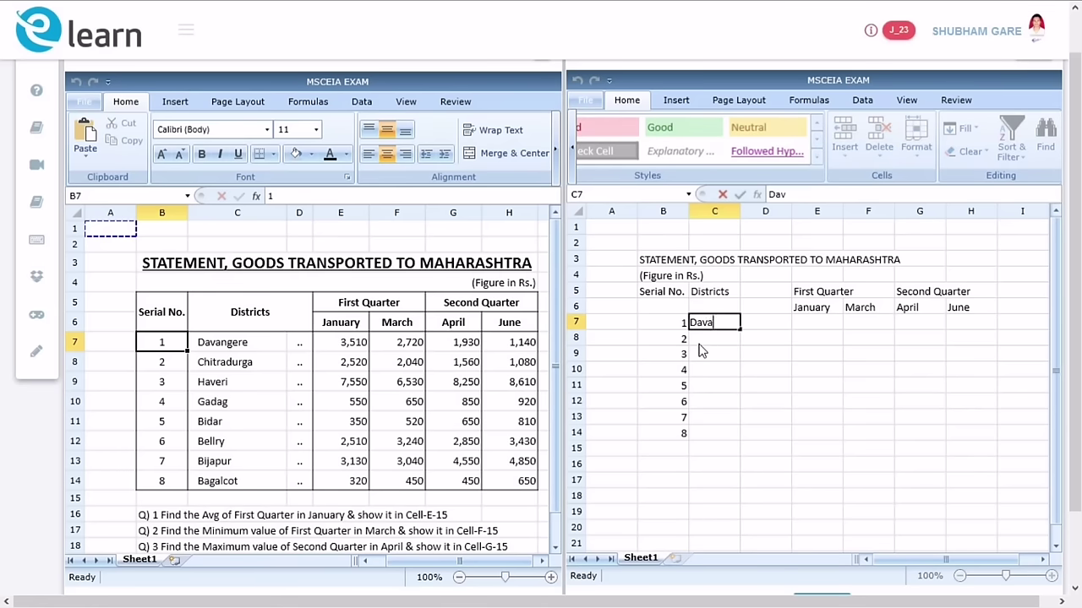
{"action": "type", "text": "ngere"}
{"action": "key", "text": "Return"}
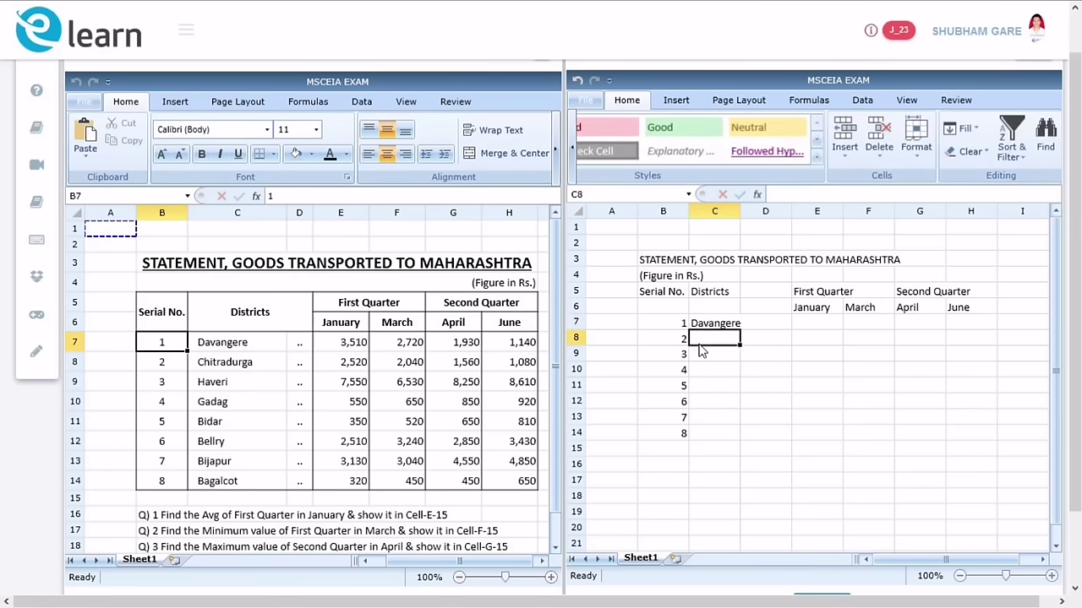
{"action": "type", "text": "Chitradu"}
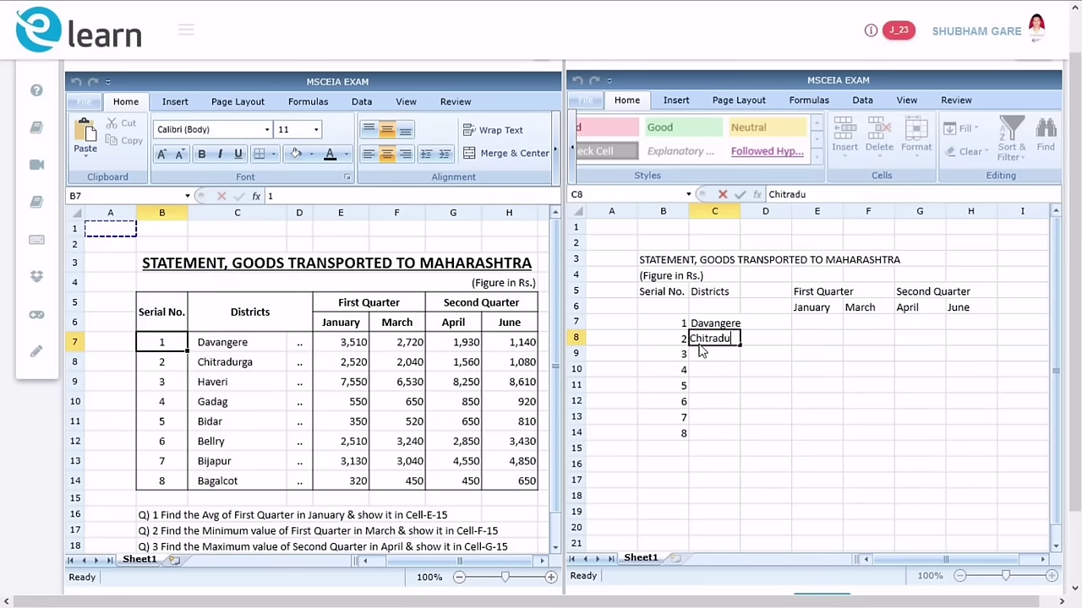
{"action": "type", "text": "rga"}
{"action": "key", "text": "Return"}
{"action": "type", "text": "H"}
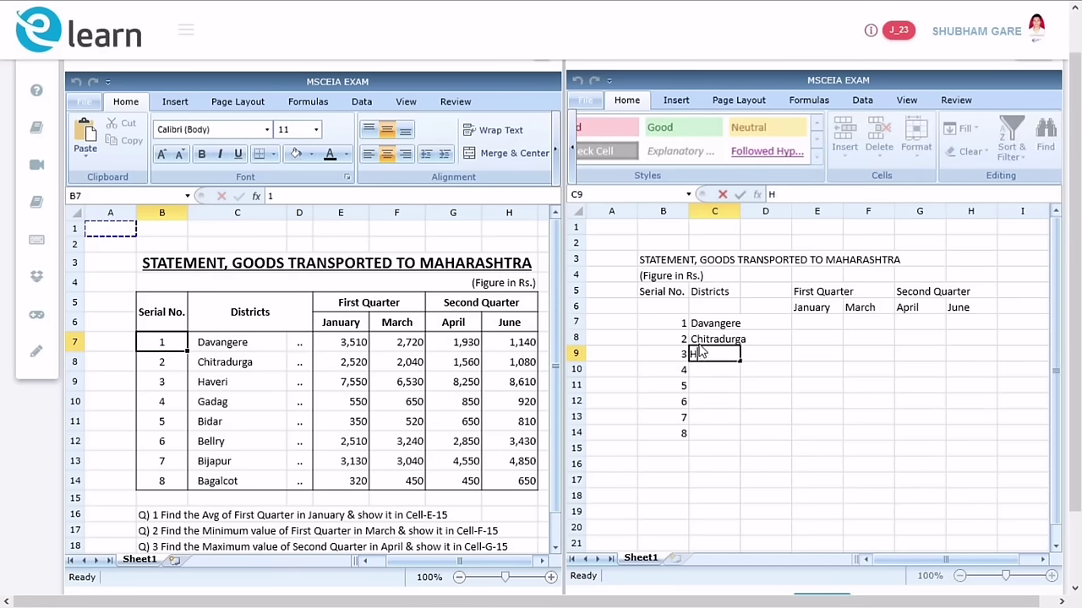
{"action": "type", "text": "averi"}
{"action": "key", "text": "Return"}
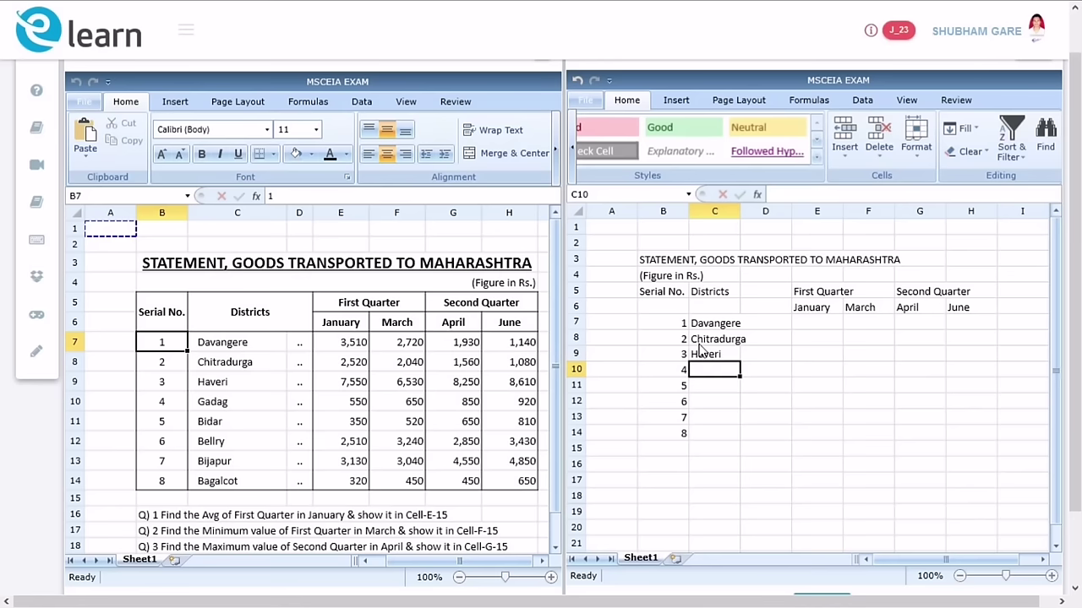
{"action": "type", "text": "Gadag"}
{"action": "key", "text": "Return"}
Step: Enter the remaining district names "Bidar", "Bellry", "Bijapur" and "Bagalcot" in cells C11 to C14
{"action": "type", "text": "B"}
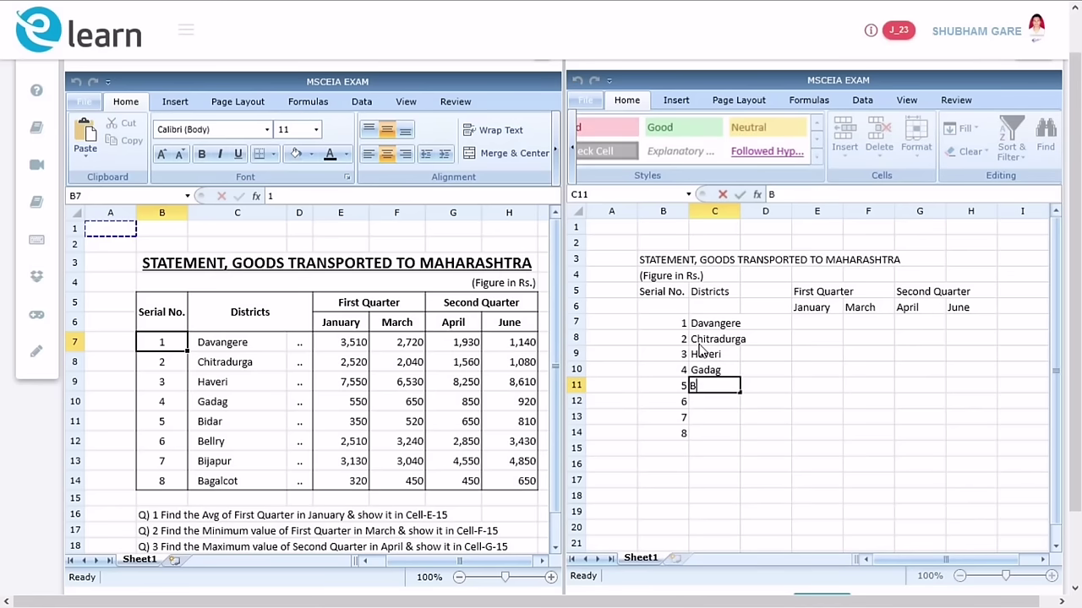
{"action": "type", "text": "idar"}
{"action": "key", "text": "Return"}
{"action": "type", "text": "B"}
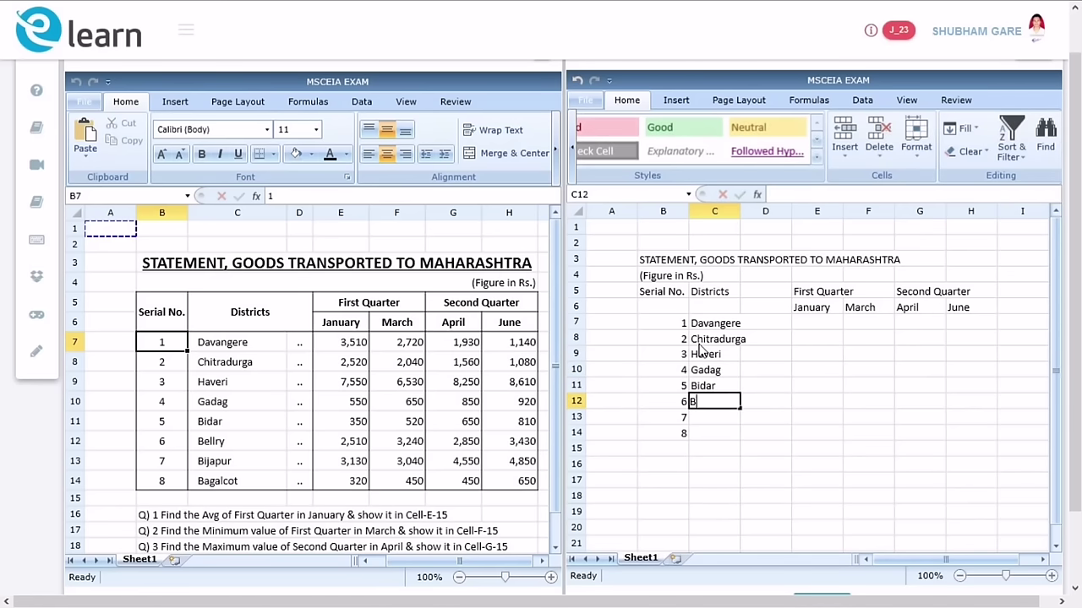
{"action": "type", "text": "ellry"}
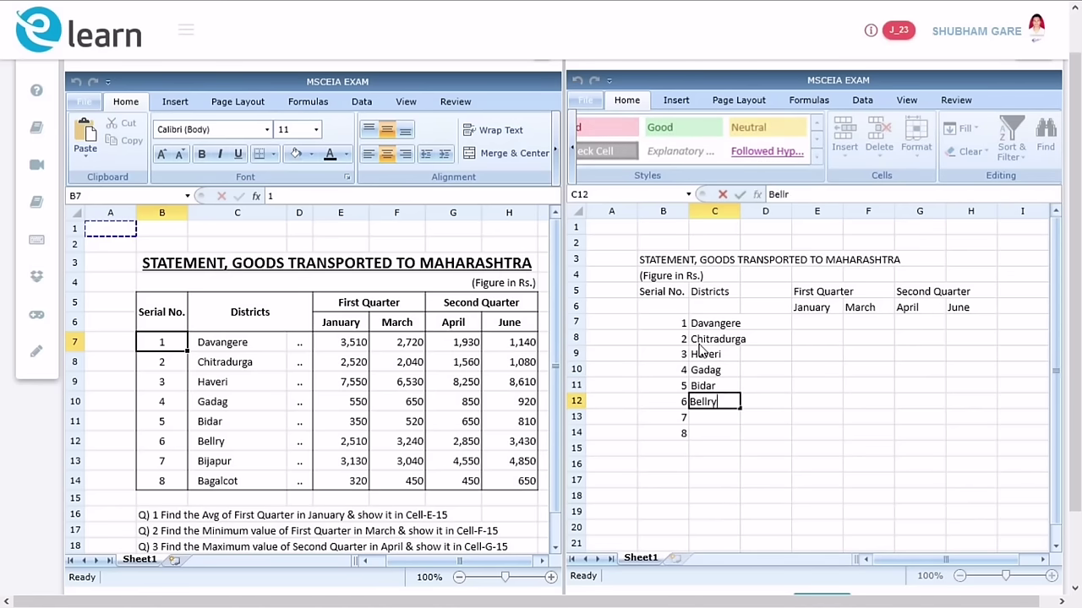
{"action": "key", "text": "Return"}
{"action": "type", "text": "Bi"}
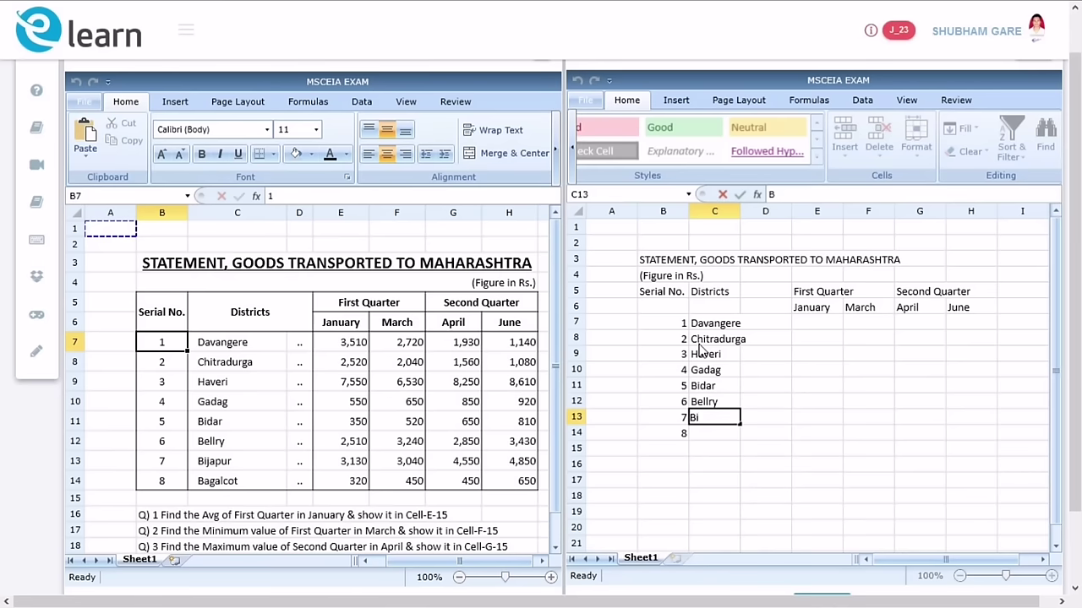
{"action": "type", "text": "japur"}
{"action": "key", "text": "Return"}
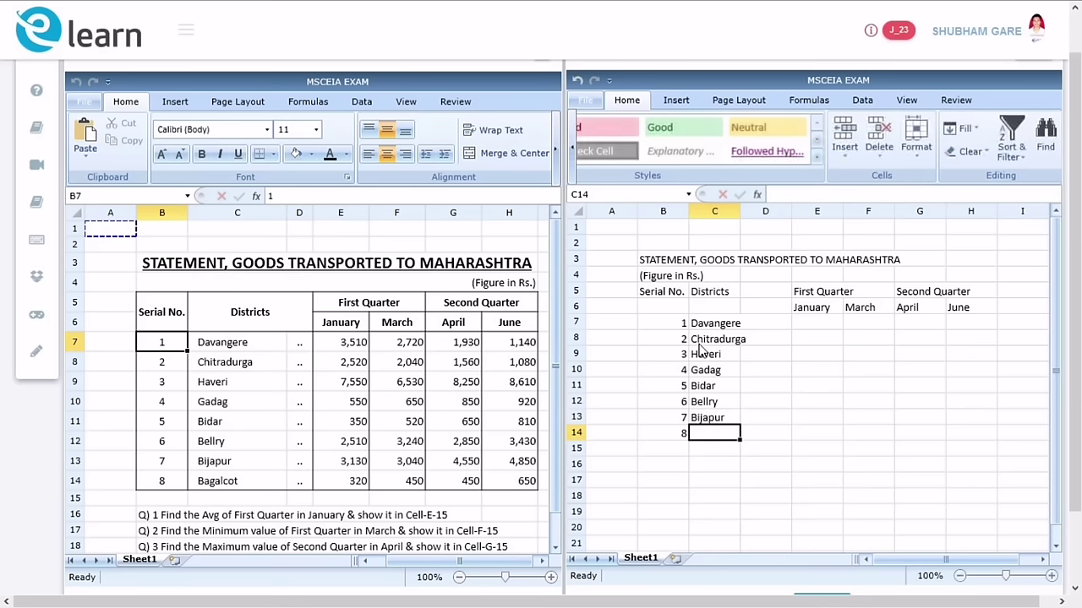
{"action": "type", "text": "Bagal"}
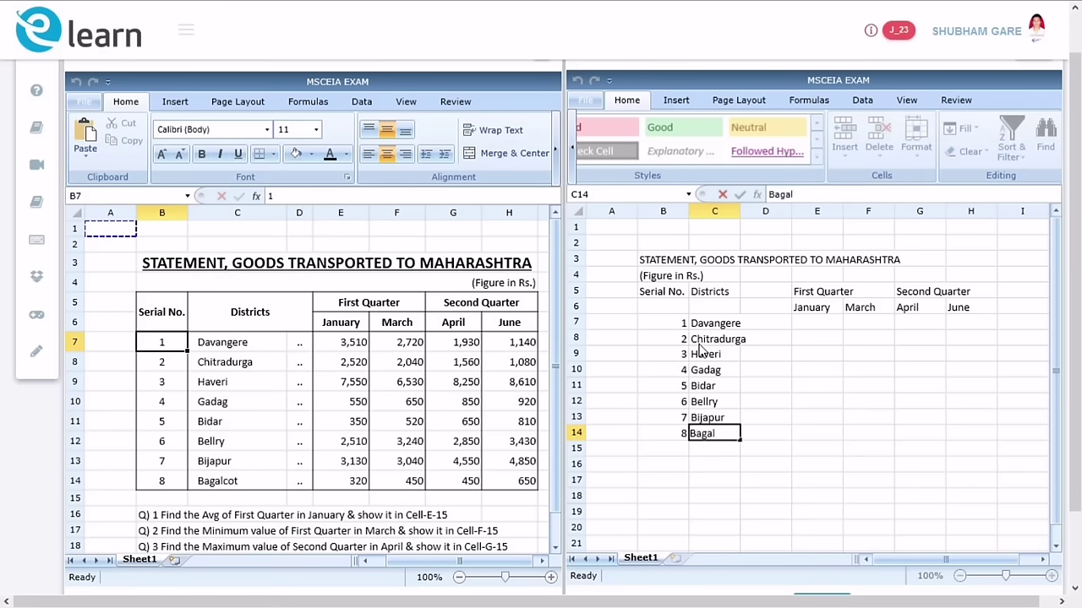
{"action": "type", "text": "cot"}
{"action": "key", "text": "Tab"}
Step: Enter the two-dot filler ".." beside the first three districts, in cells D7 to D9 of the answer sheet
{"action": "key", "text": "Up"}
{"action": "key", "text": "Up"}
{"action": "key", "text": "Up"}
{"action": "key", "text": "Up"}
{"action": "key", "text": "Up"}
{"action": "key", "text": "Up"}
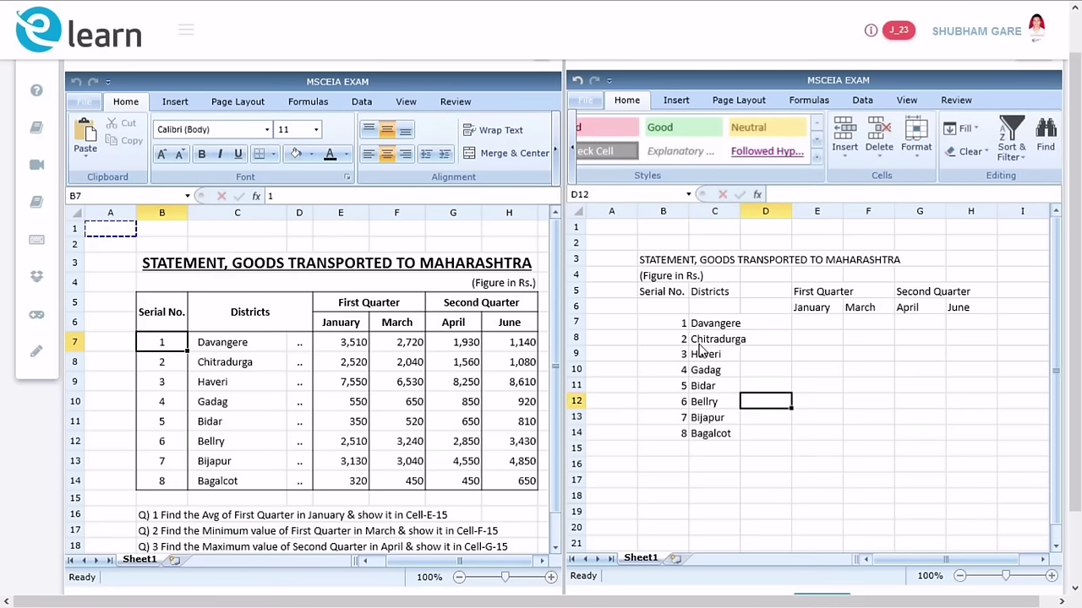
{"action": "key", "text": "Up"}
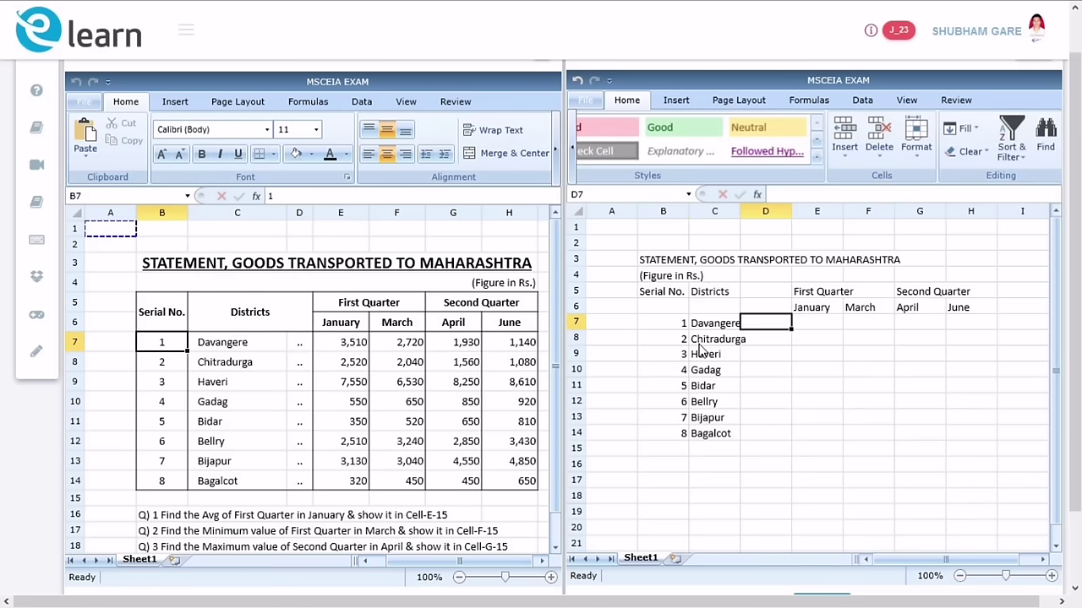
{"action": "type", "text": ".."}
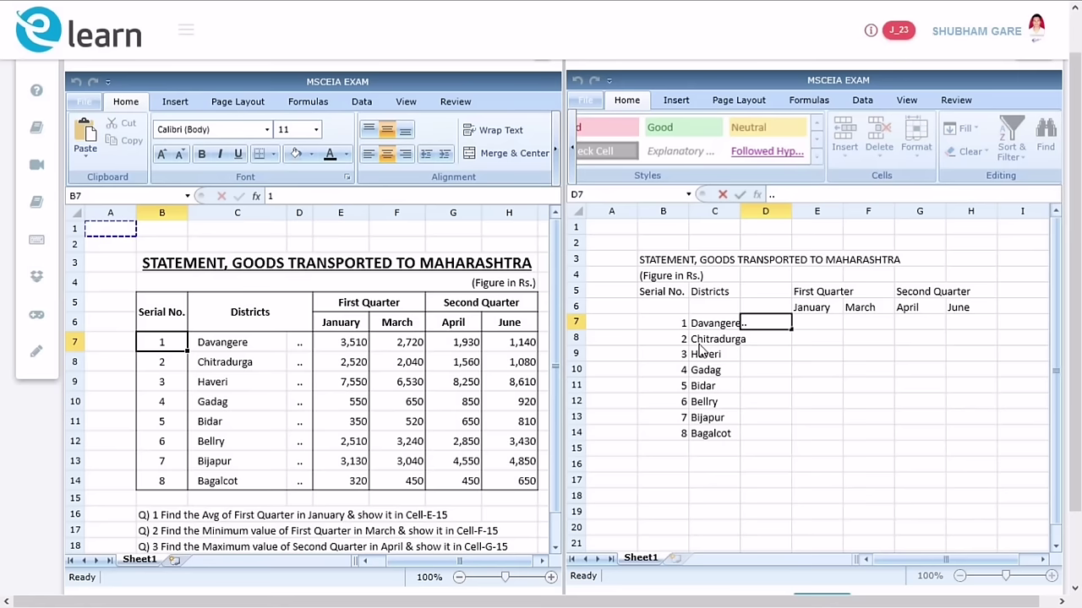
{"action": "key", "text": "Return"}
{"action": "type", "text": "."}
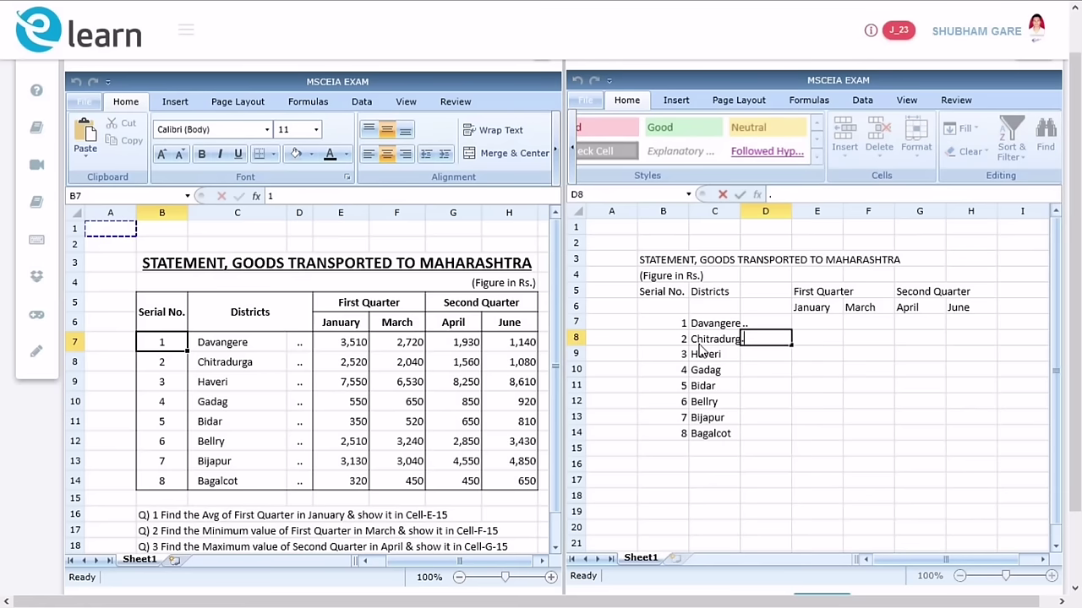
{"action": "type", "text": "."}
{"action": "key", "text": "Return"}
{"action": "type", "text": ".."}
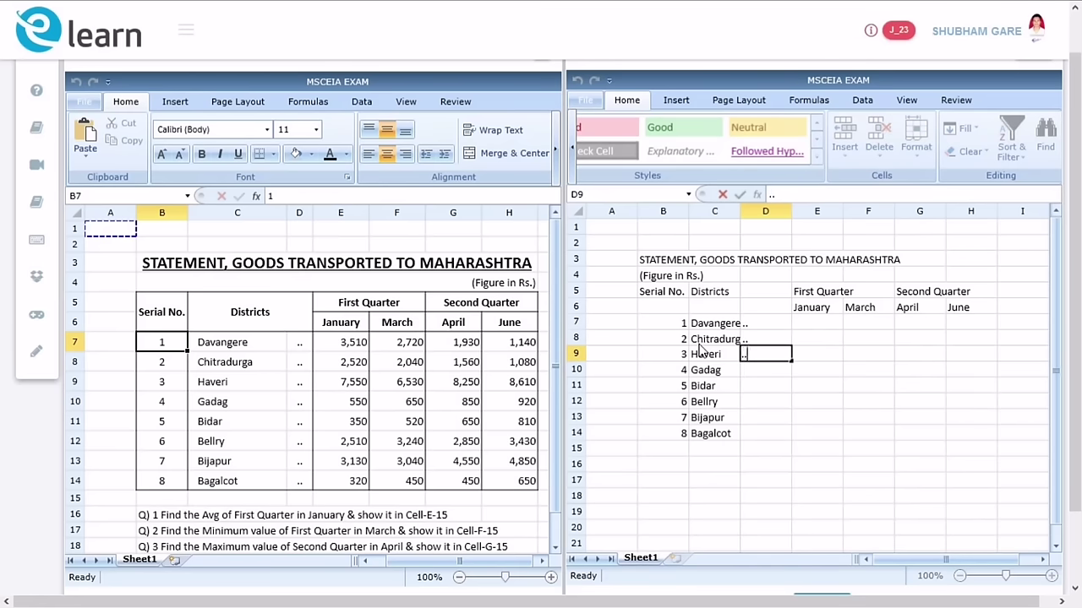
{"action": "key", "text": "Return"}
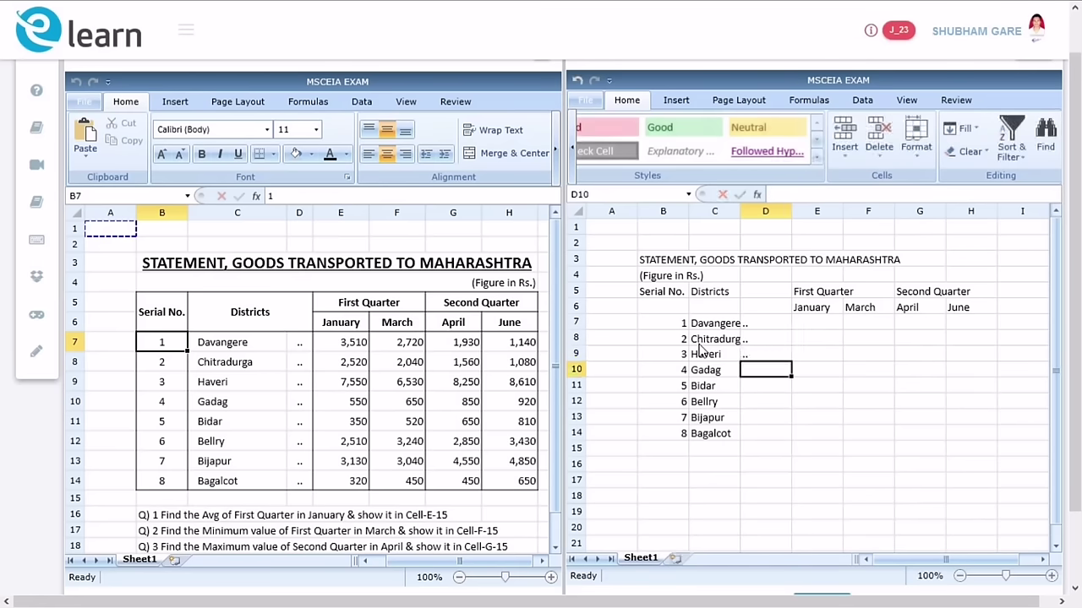
Step: Enter ".." beside the remaining five districts, Gadag to Bagalcot, in cells D10 to D14
{"action": "type", "text": ".."}
{"action": "key", "text": "Return"}
{"action": "type", "text": ".."}
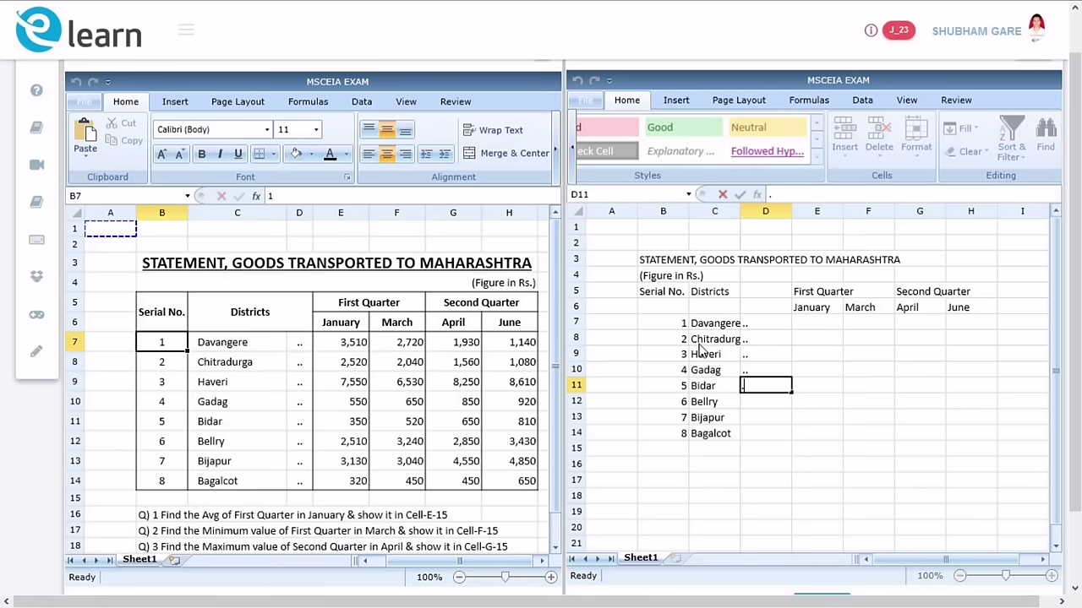
{"action": "key", "text": "Return"}
{"action": "type", "text": ".."}
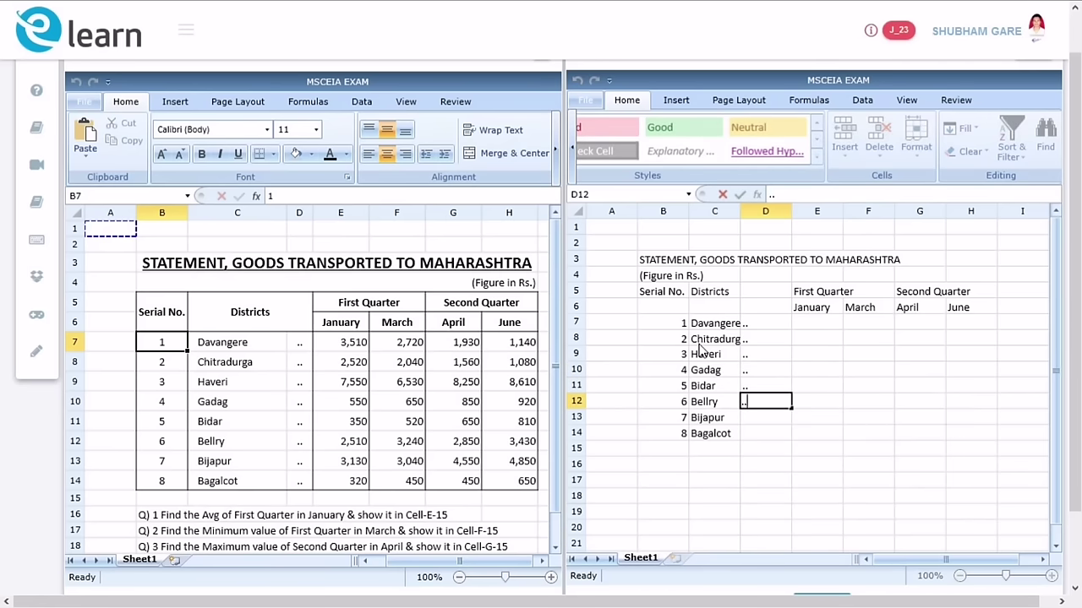
{"action": "key", "text": "Return"}
{"action": "type", "text": ".."}
{"action": "key", "text": "Return"}
{"action": "type", "text": ".."}
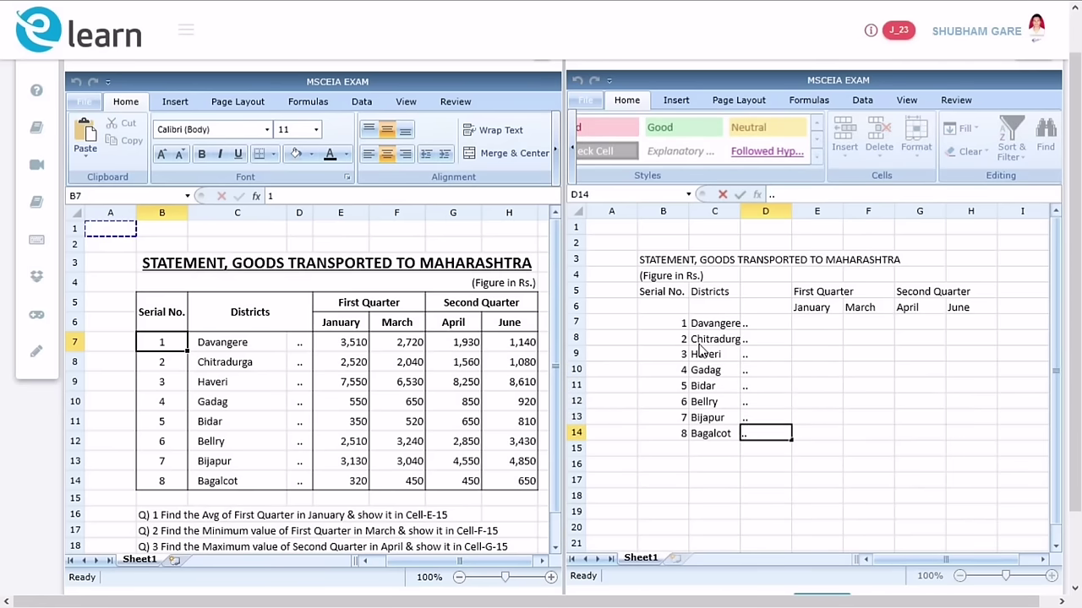
{"action": "key", "text": "Tab"}
Step: Enter the January figures 3,510, 2,520, 7,550 and 550 in cells E7 to E10
{"action": "key", "text": "Up"}
{"action": "key", "text": "Up"}
{"action": "key", "text": "Up"}
{"action": "key", "text": "Up"}
{"action": "key", "text": "Up"}
{"action": "key", "text": "Up"}
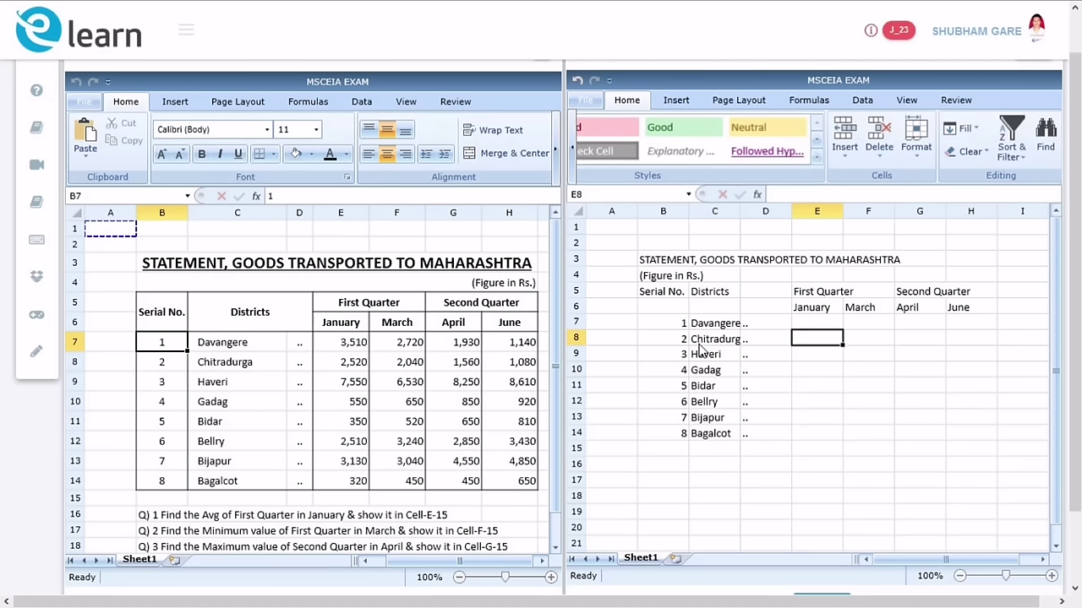
{"action": "key", "text": "Up"}
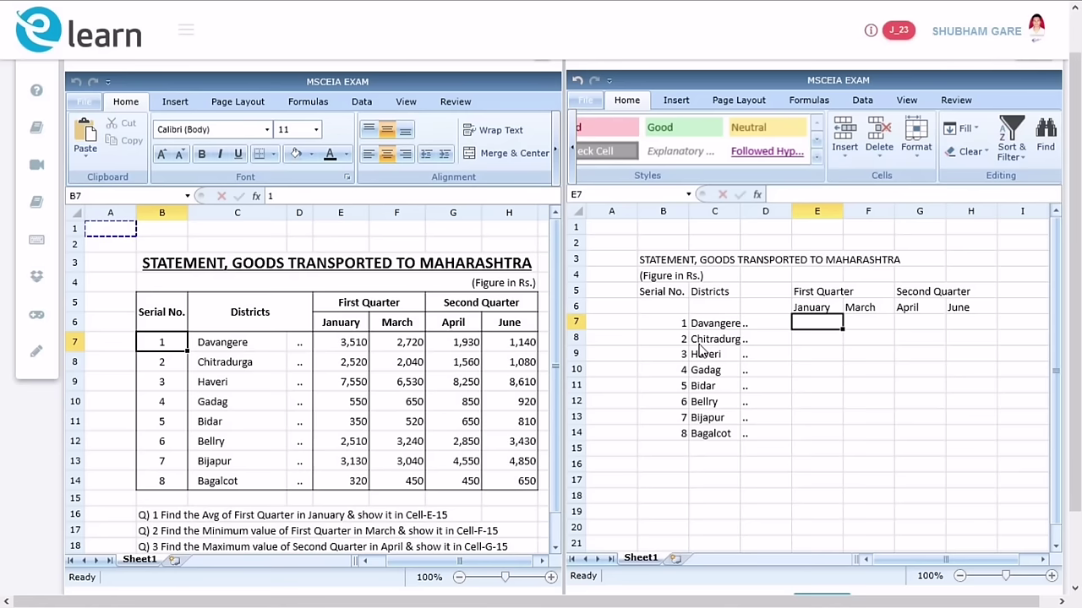
{"action": "type", "text": "3,"}
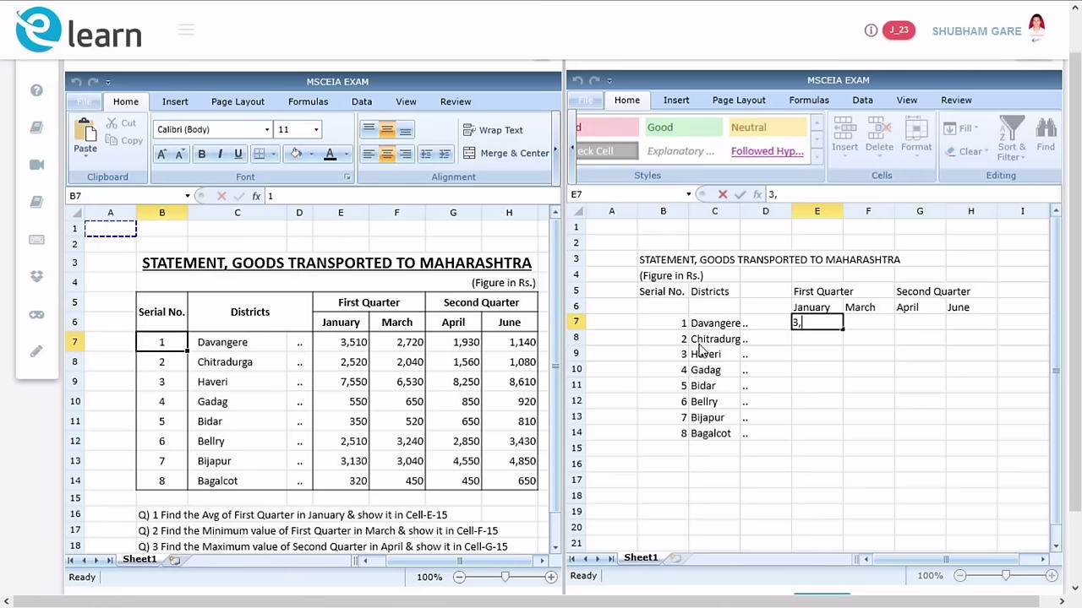
{"action": "type", "text": "510"}
{"action": "key", "text": "Return"}
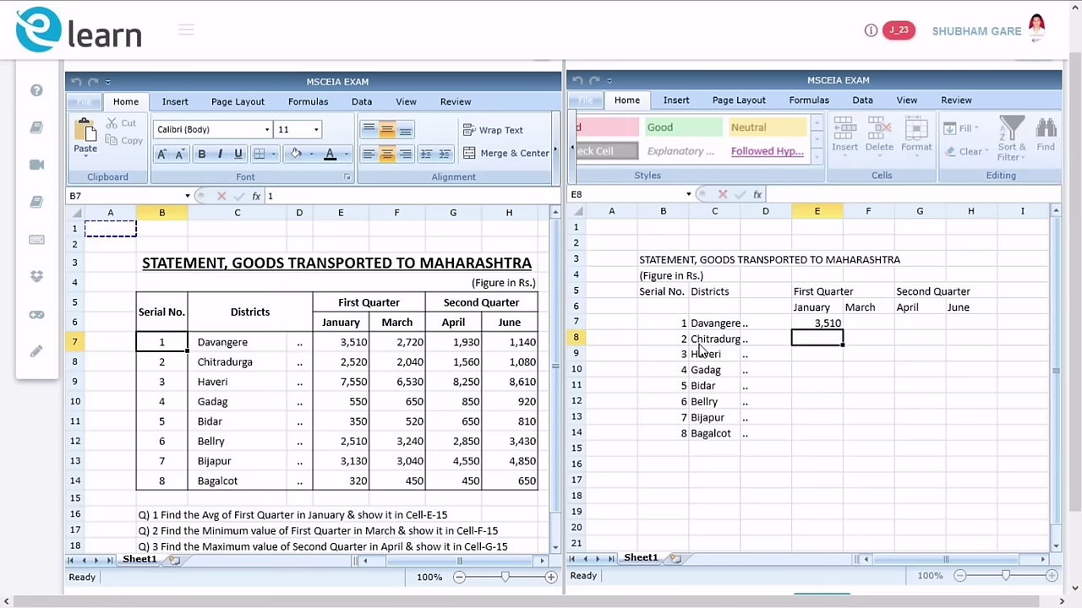
{"action": "type", "text": "2,520"}
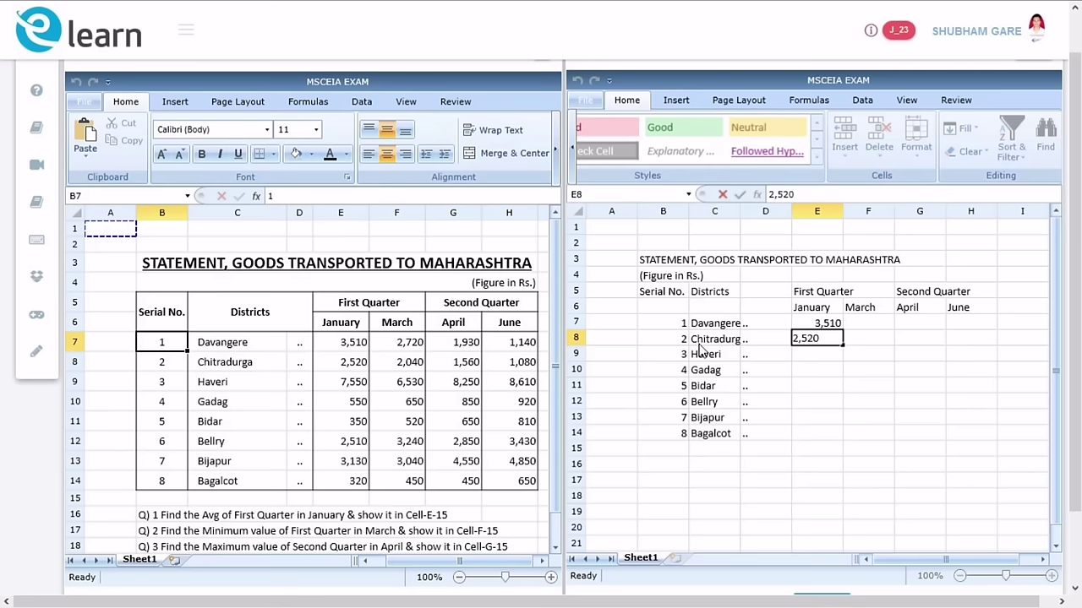
{"action": "key", "text": "Return"}
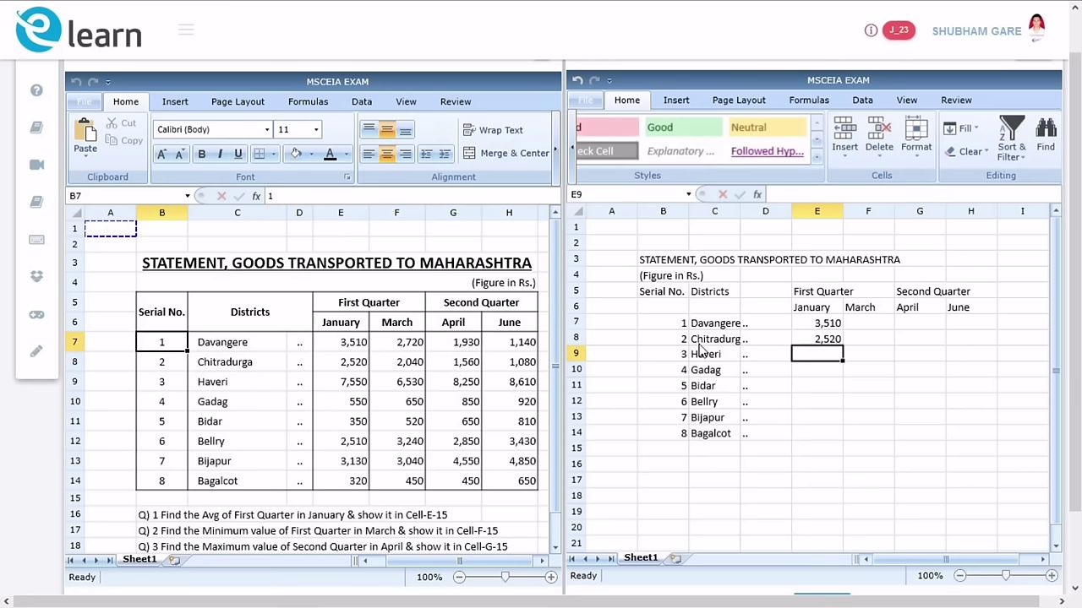
{"action": "type", "text": "7,550"}
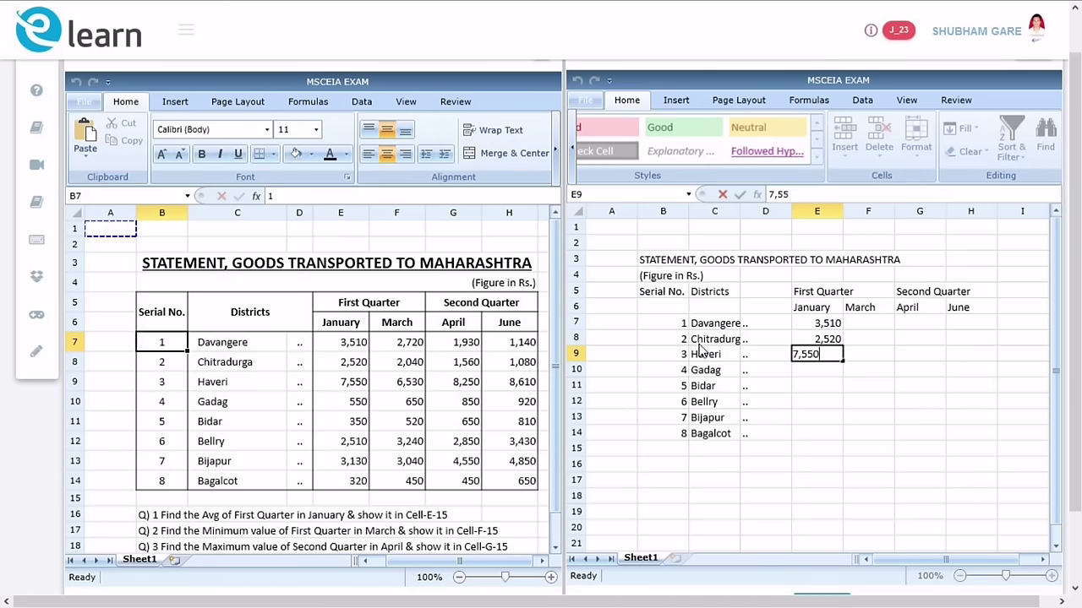
{"action": "key", "text": "Return"}
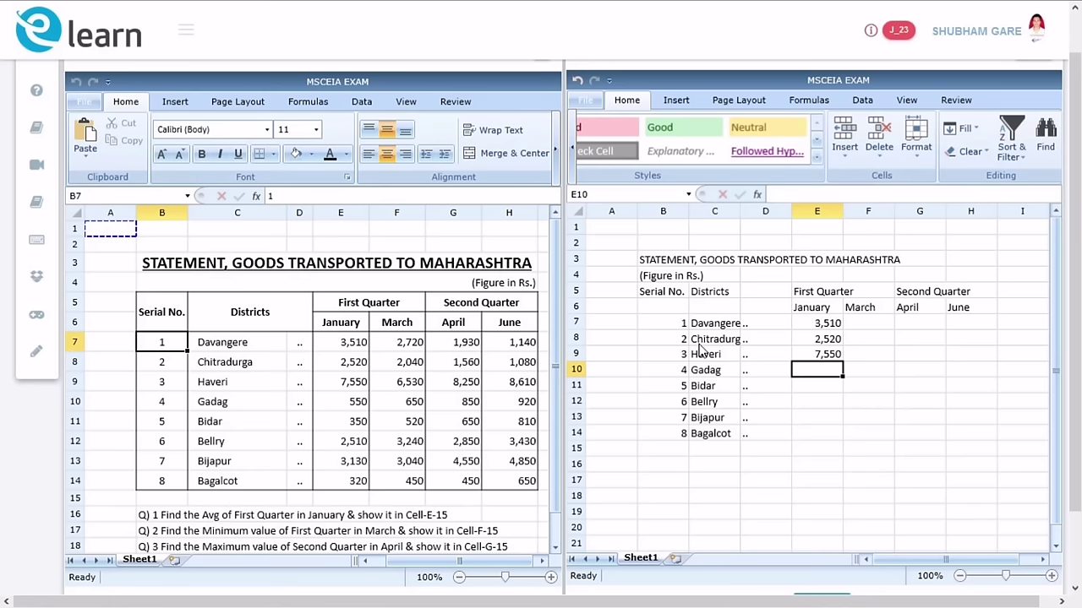
{"action": "type", "text": "550"}
{"action": "key", "text": "Return"}
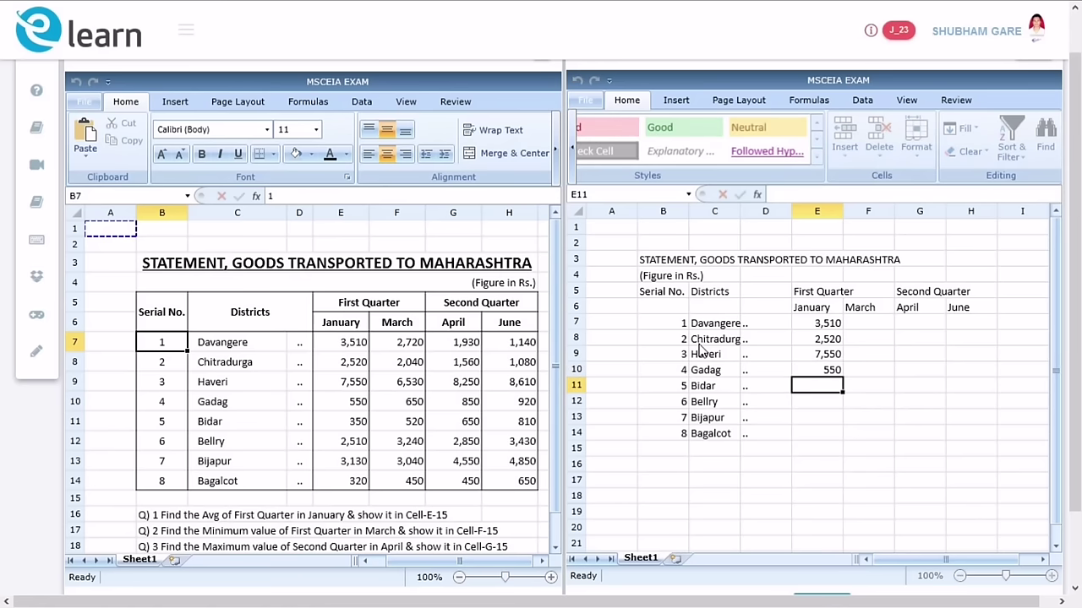
Step: Enter the remaining January figures 350, 2,510, 3,130 and 320 in cells E11 to E14
{"action": "type", "text": "350"}
{"action": "key", "text": "Return"}
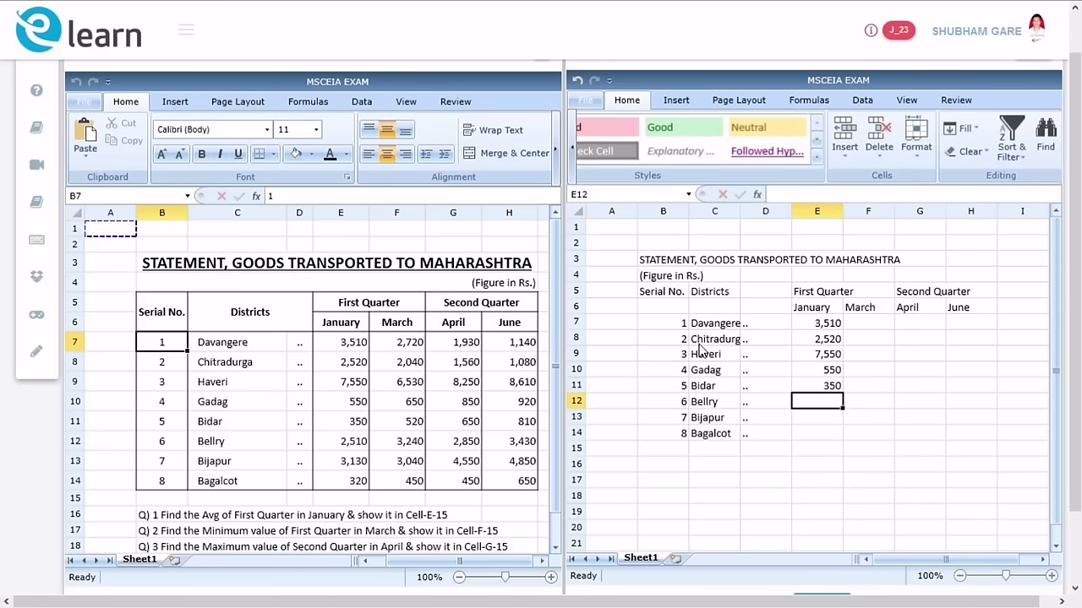
{"action": "type", "text": "2,"}
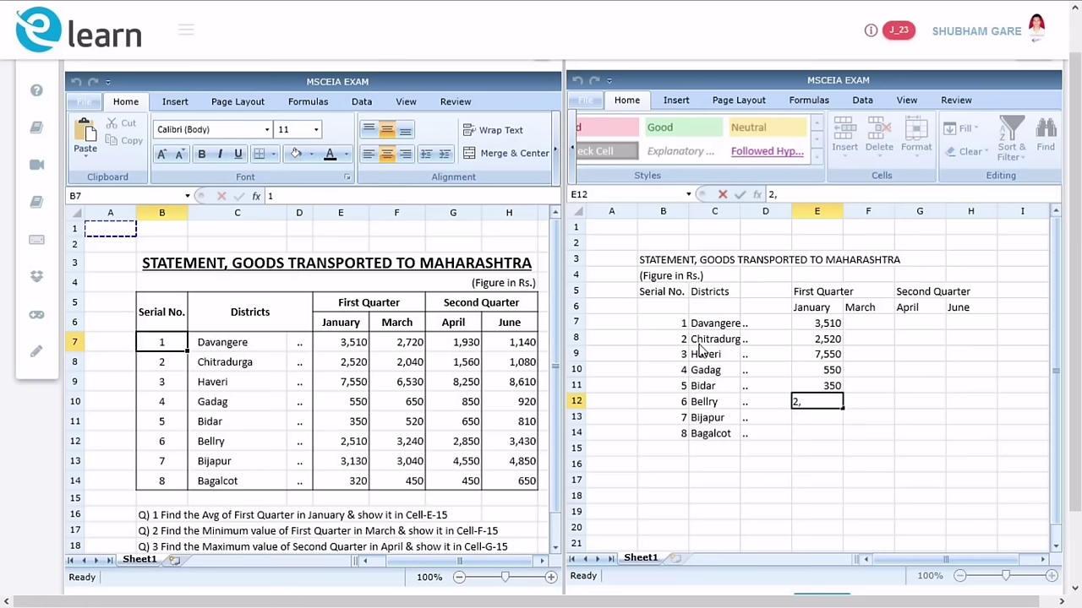
{"action": "type", "text": "510"}
{"action": "key", "text": "Return"}
{"action": "type", "text": "3,"}
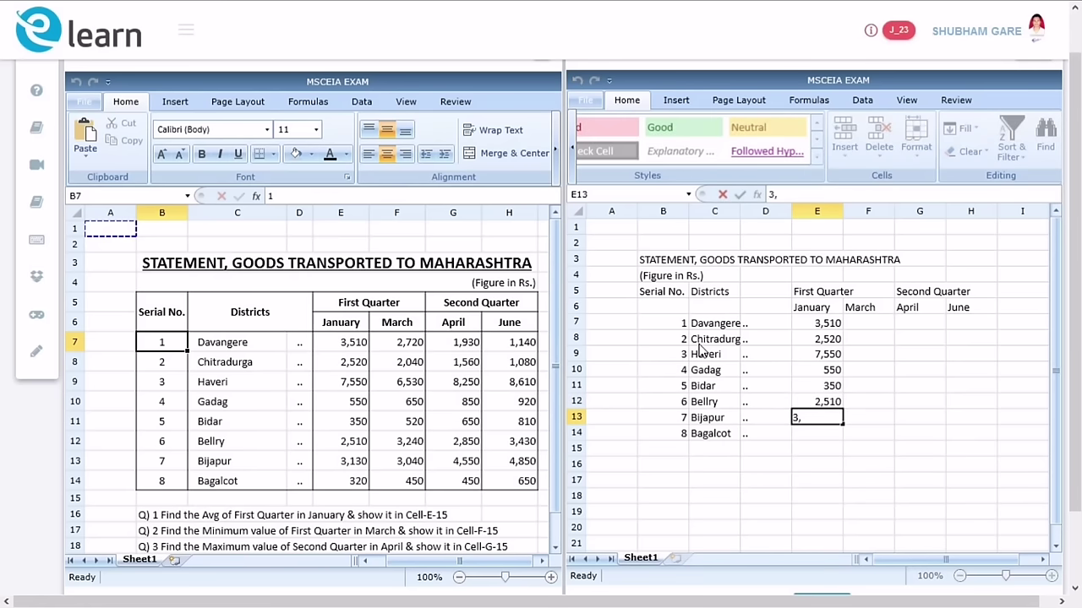
{"action": "type", "text": "130"}
{"action": "key", "text": "Return"}
{"action": "type", "text": "320"}
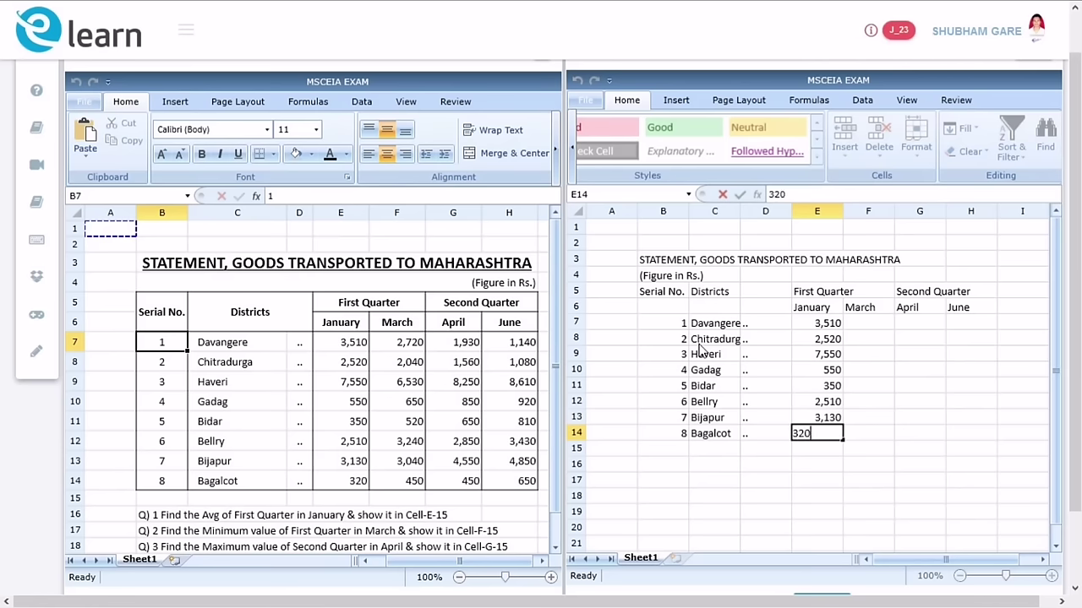
{"action": "key", "text": "Tab"}
Step: Enter the March figures 2,720, 2,040, 6,530 and 650 in cells F7 to F10
{"action": "key", "text": "Up"}
{"action": "key", "text": "Up"}
{"action": "key", "text": "Up"}
{"action": "key", "text": "Up"}
{"action": "key", "text": "Up"}
{"action": "key", "text": "Up"}
{"action": "key", "text": "Up"}
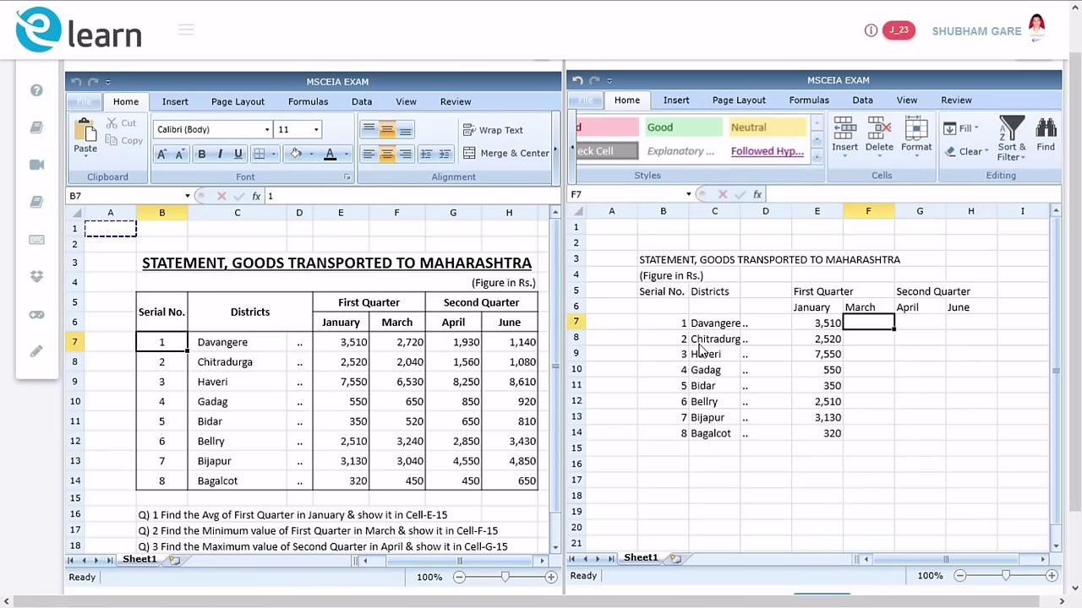
{"action": "type", "text": "2,72"}
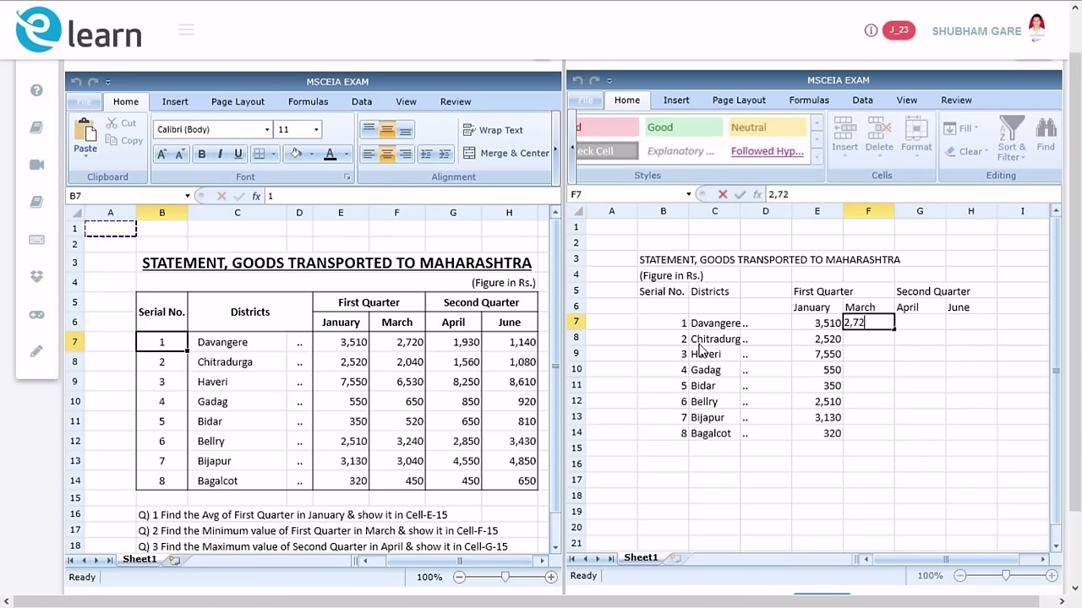
{"action": "type", "text": "0"}
{"action": "key", "text": "Return"}
{"action": "type", "text": "2,040"}
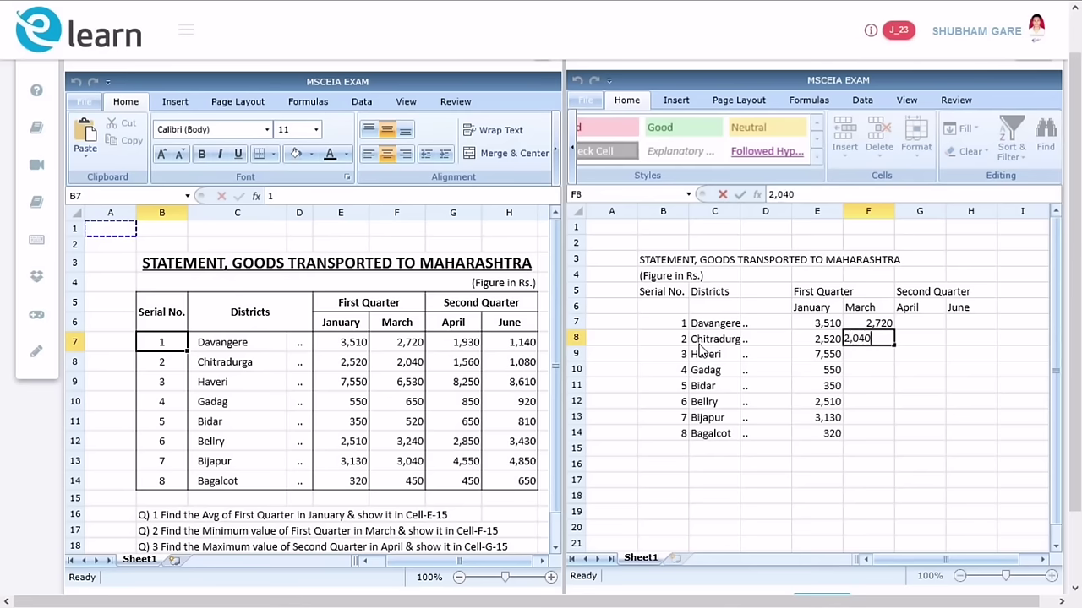
{"action": "key", "text": "Return"}
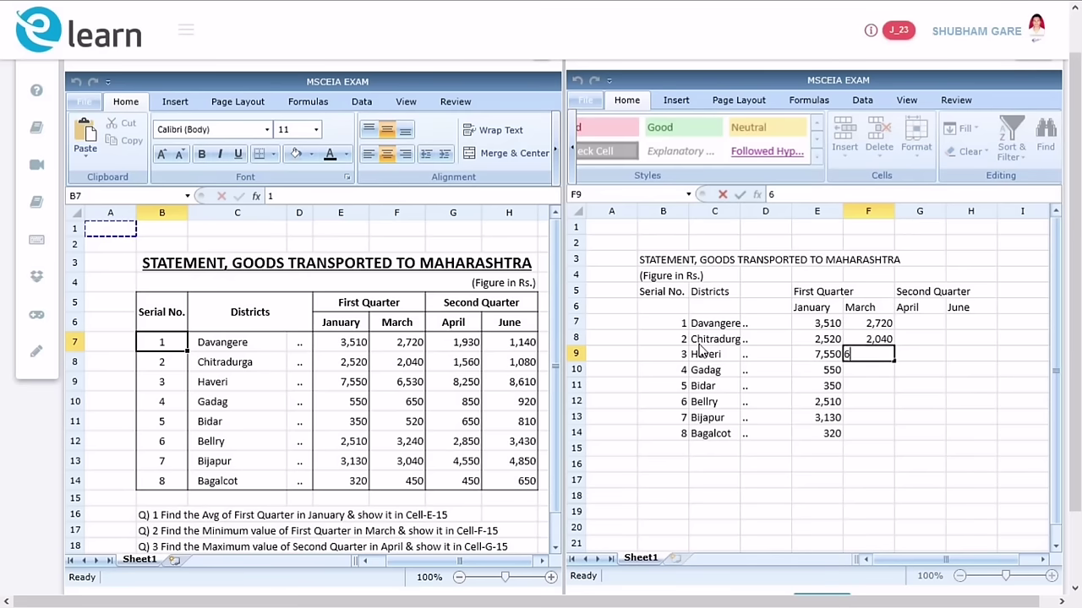
{"action": "type", "text": "6,530"}
{"action": "key", "text": "Return"}
{"action": "type", "text": "650"}
{"action": "key", "text": "Return"}
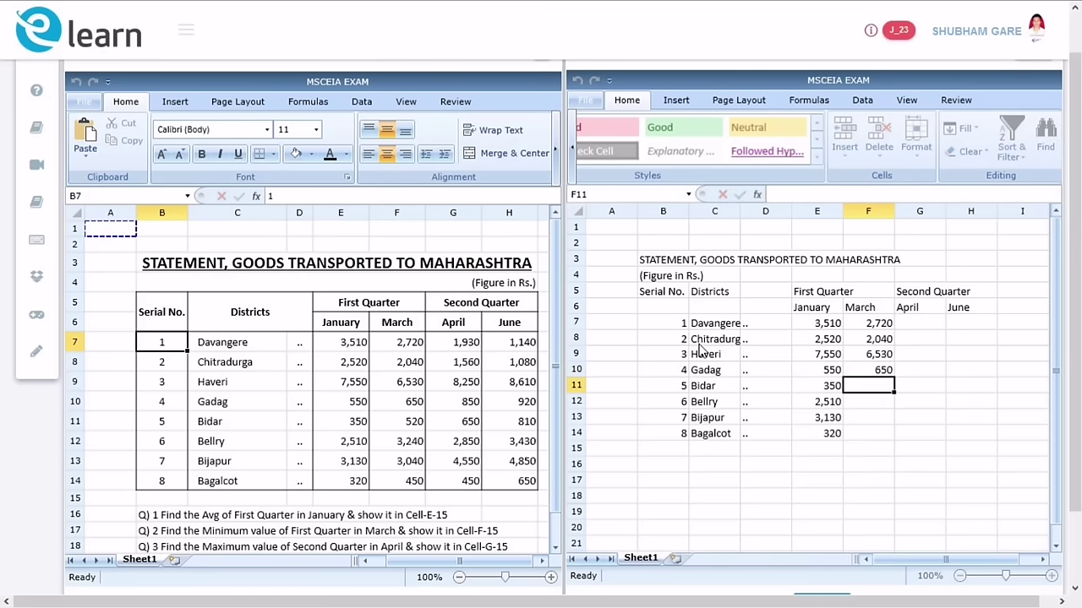
Step: Enter the remaining March figures 520, 3,240, 3,040 and 450 in cells F11 to F14
{"action": "type", "text": "520"}
{"action": "key", "text": "Return"}
{"action": "type", "text": "3,"}
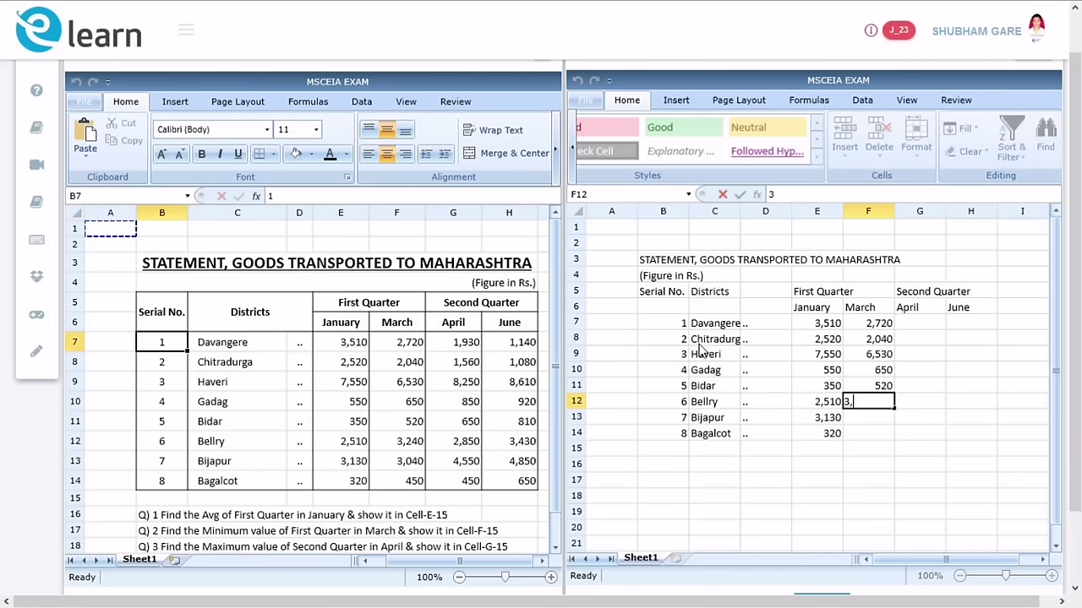
{"action": "type", "text": "240"}
{"action": "key", "text": "Return"}
{"action": "type", "text": "3,040"}
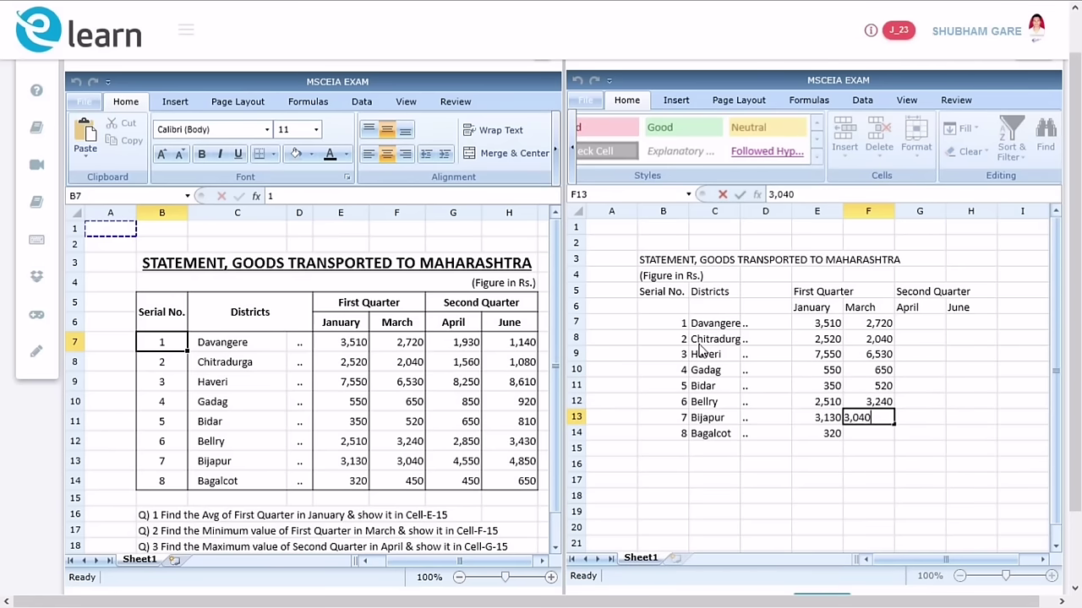
{"action": "key", "text": "Return"}
{"action": "type", "text": "450"}
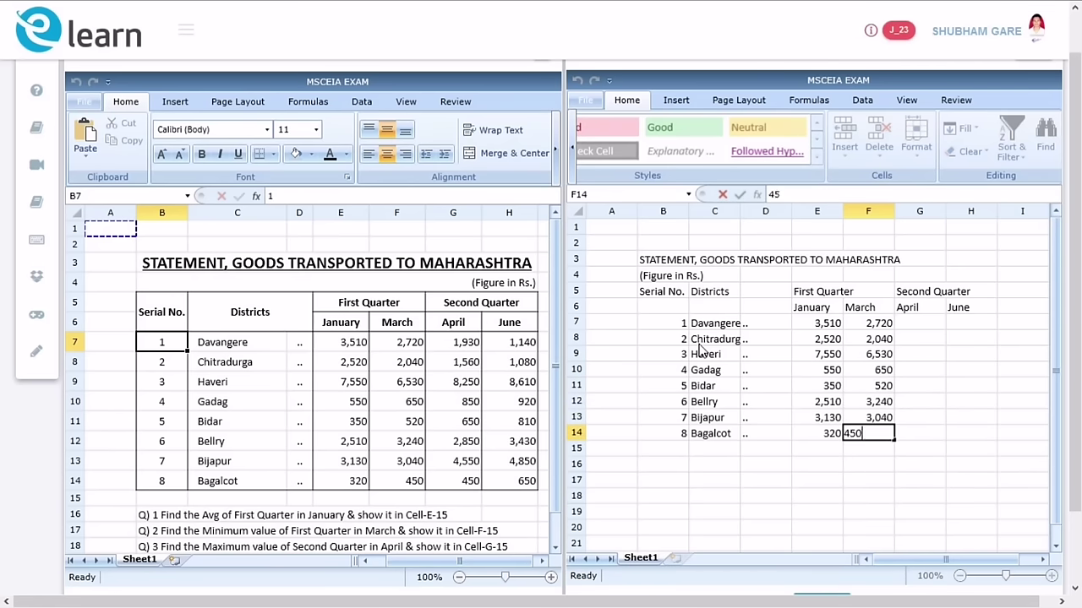
{"action": "key", "text": "Tab"}
Step: Enter the April figures 1,930 for Davangere and 1,560 for Chitradurga in cells G7 and G8
{"action": "key", "text": "Tab"}
{"action": "key", "text": "Left"}
{"action": "key", "text": "Up"}
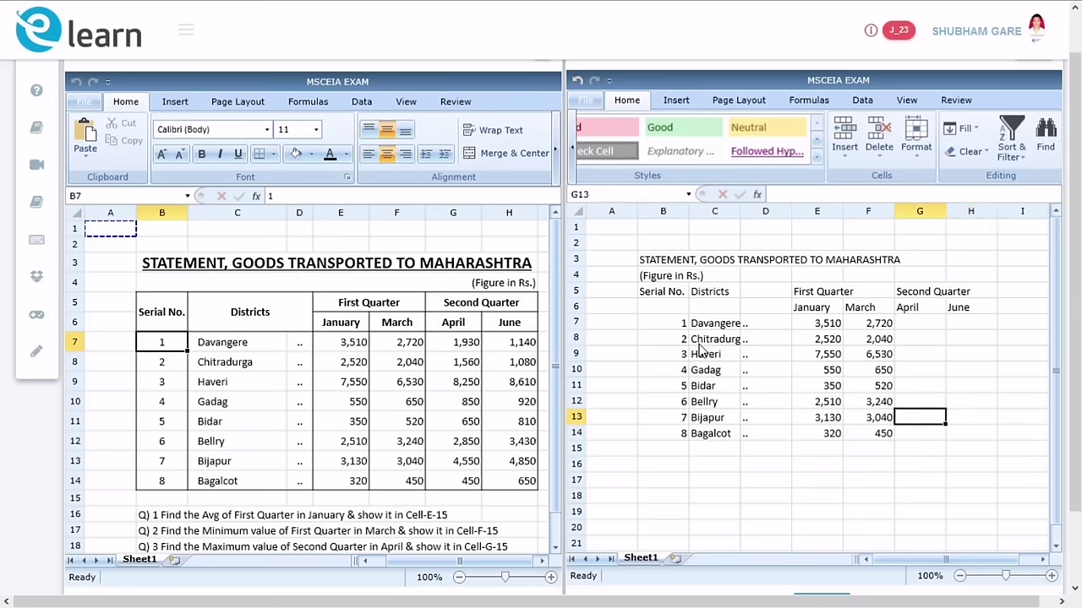
{"action": "key", "text": "Up"}
{"action": "key", "text": "Up"}
{"action": "key", "text": "Up"}
{"action": "key", "text": "Up"}
{"action": "key", "text": "Up"}
{"action": "key", "text": "Up"}
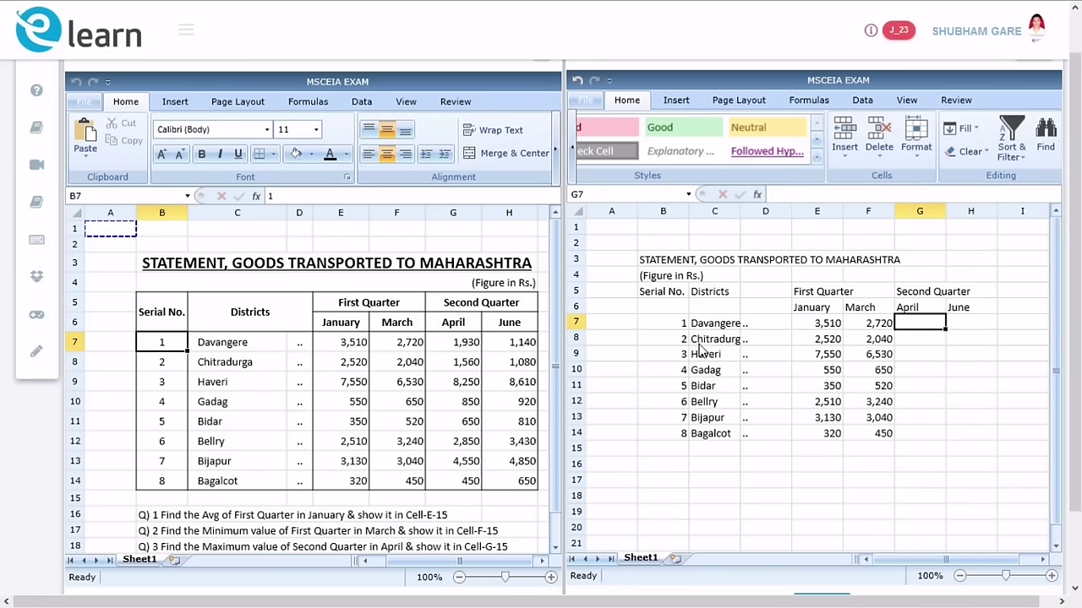
{"action": "type", "text": "1,93"}
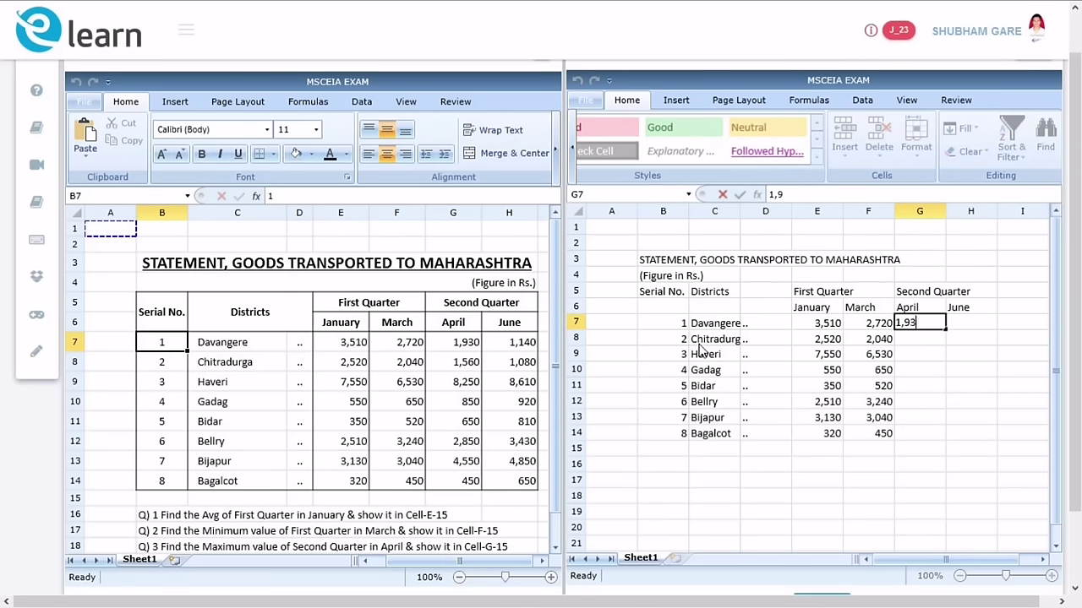
{"action": "type", "text": "0"}
{"action": "key", "text": "Return"}
{"action": "type", "text": "1,56"}
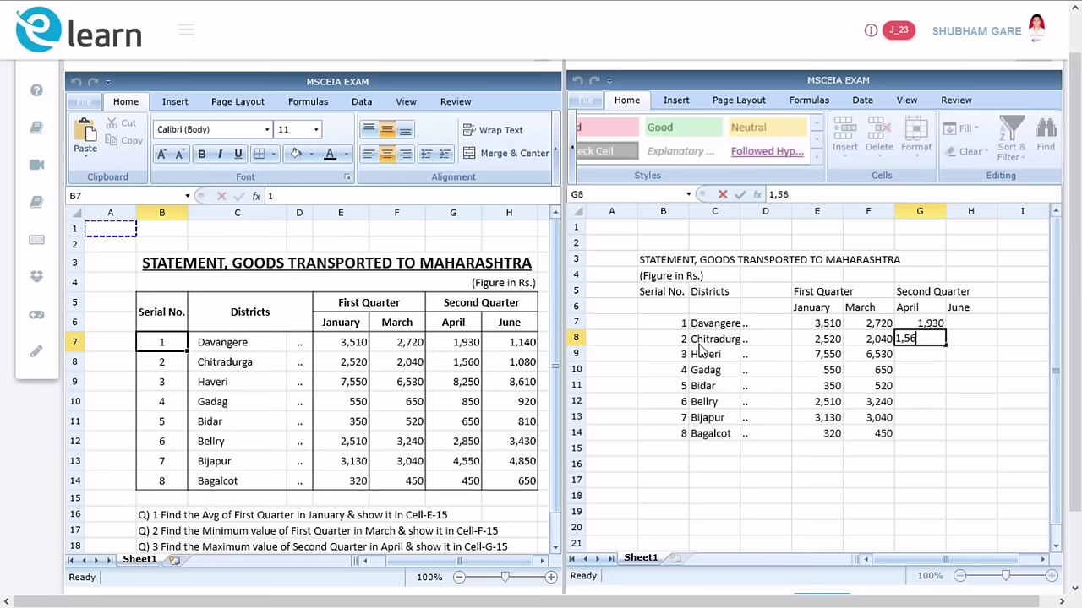
{"action": "type", "text": "0"}
{"action": "key", "text": "Return"}
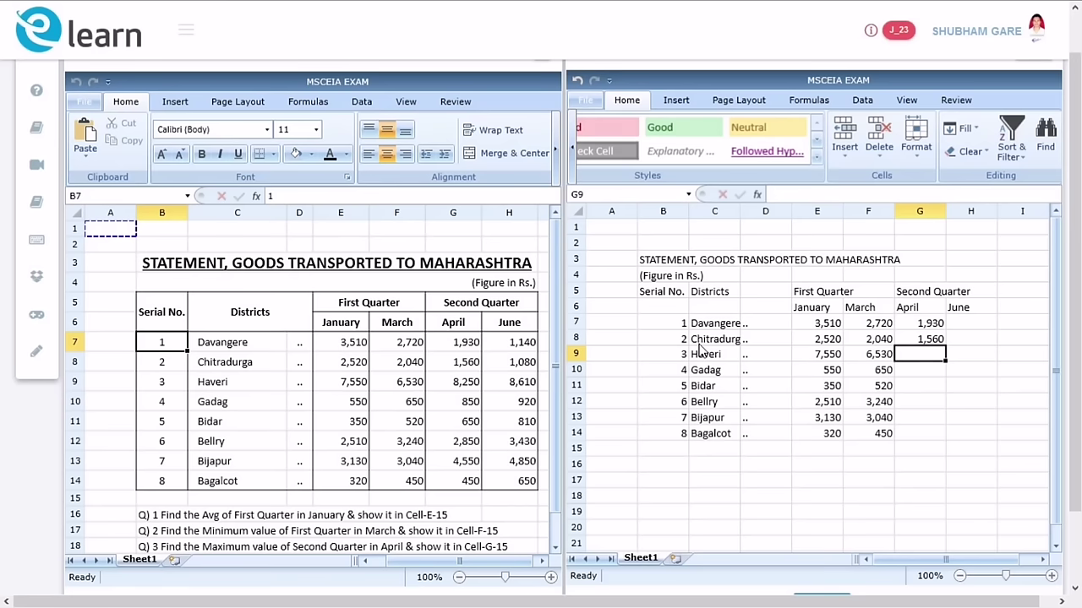
Step: Enter the April figures 8,250 for Haveri, 850 for Gadag and 650 for Bidar in cells G9 to G11
{"action": "type", "text": "8,250"}
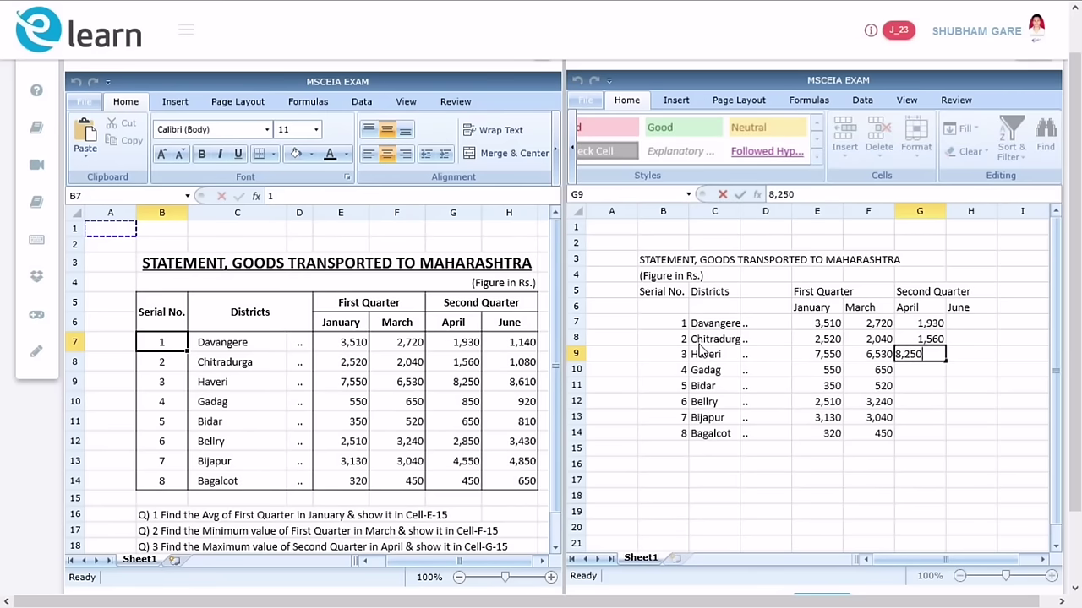
{"action": "key", "text": "Return"}
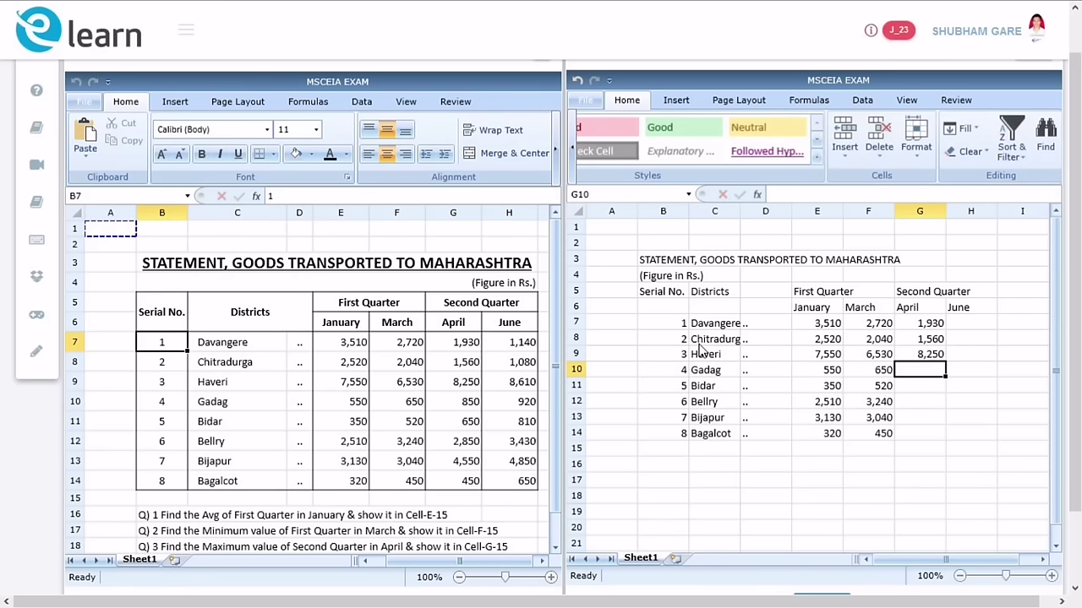
{"action": "type", "text": "850"}
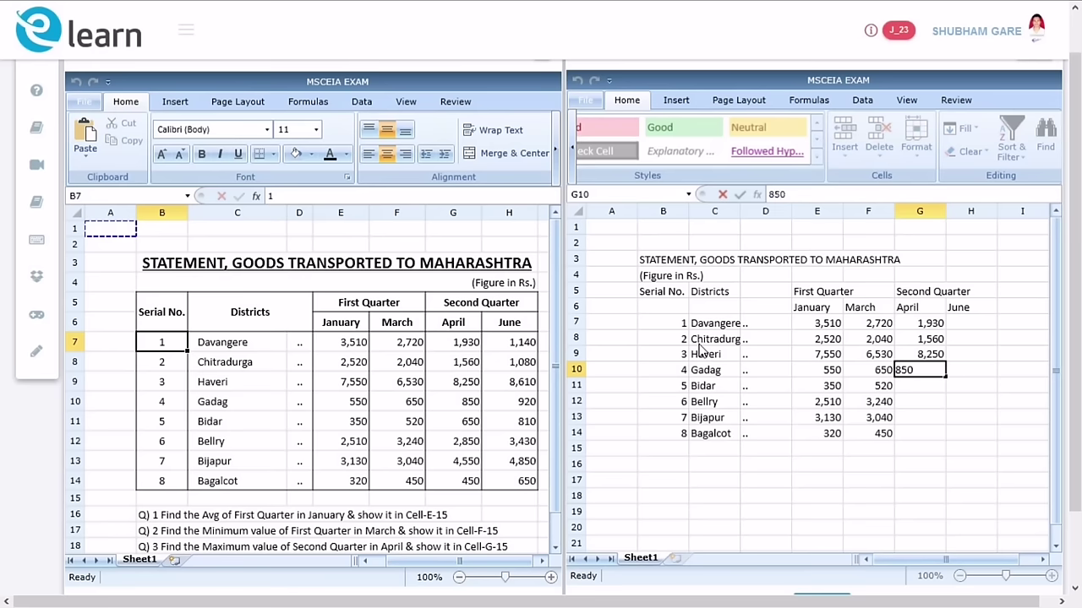
{"action": "key", "text": "Return"}
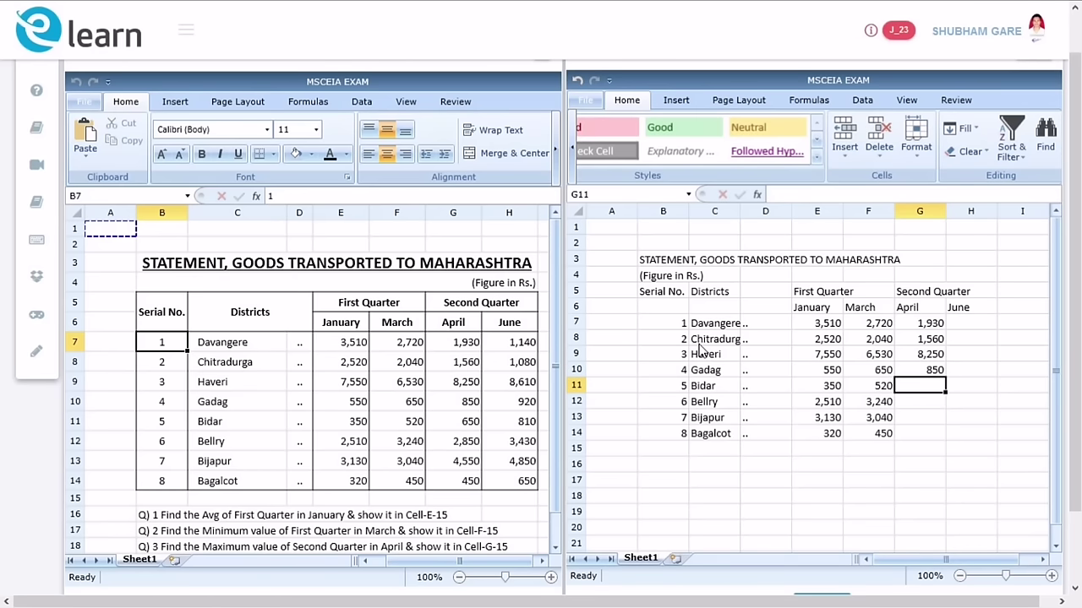
{"action": "type", "text": "650"}
{"action": "key", "text": "Return"}
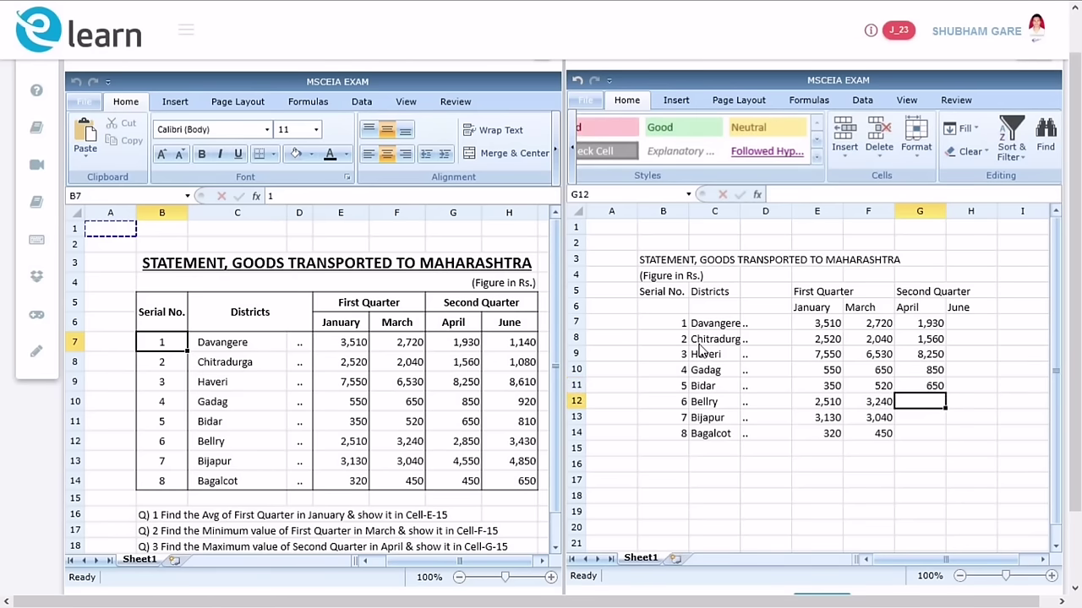
Step: Enter the remaining April figures 2,850, 4,550 and 450 in cells G12 to G14
{"action": "type", "text": "2"}
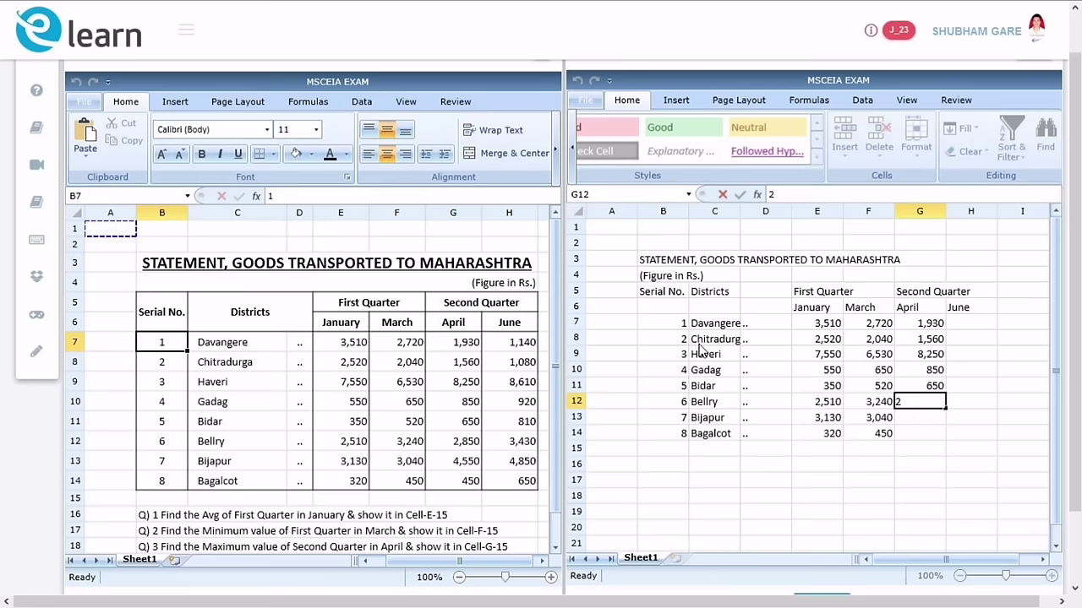
{"action": "type", "text": ",850"}
{"action": "key", "text": "Return"}
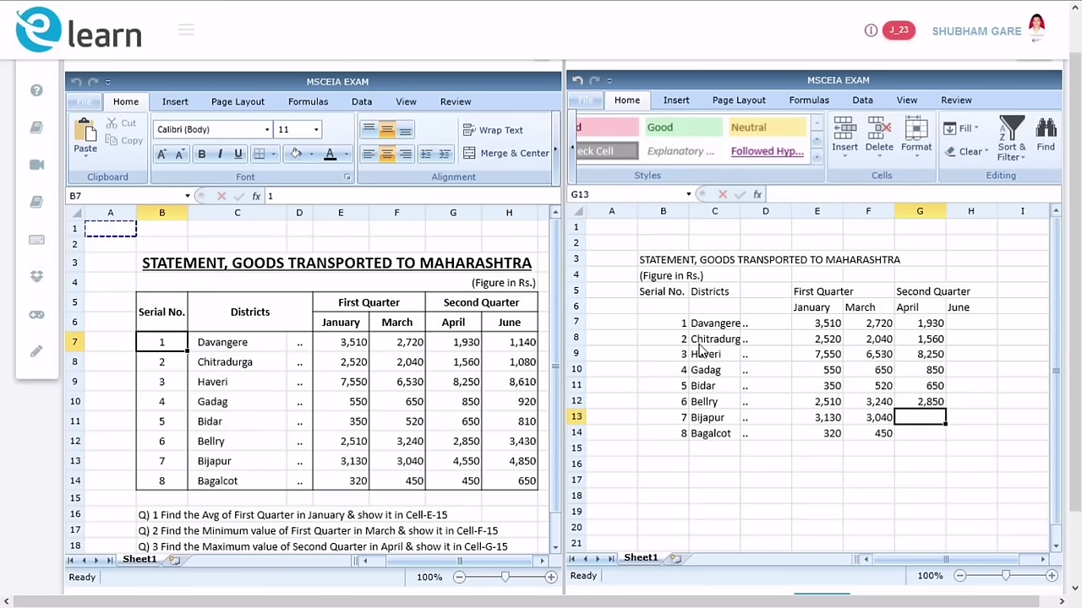
{"action": "type", "text": "4,5"}
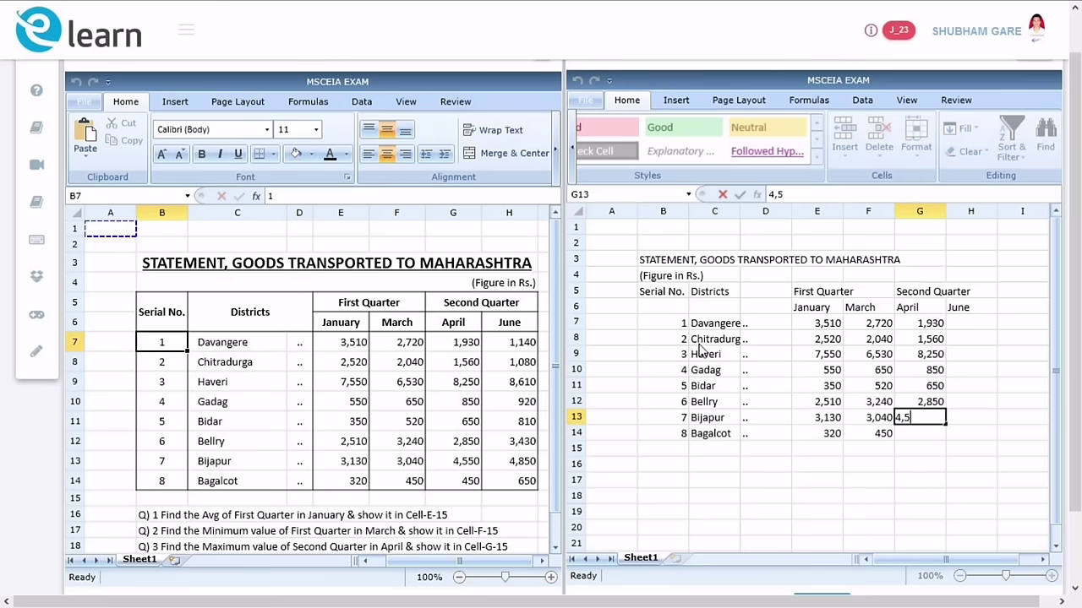
{"action": "type", "text": "50"}
{"action": "key", "text": "Return"}
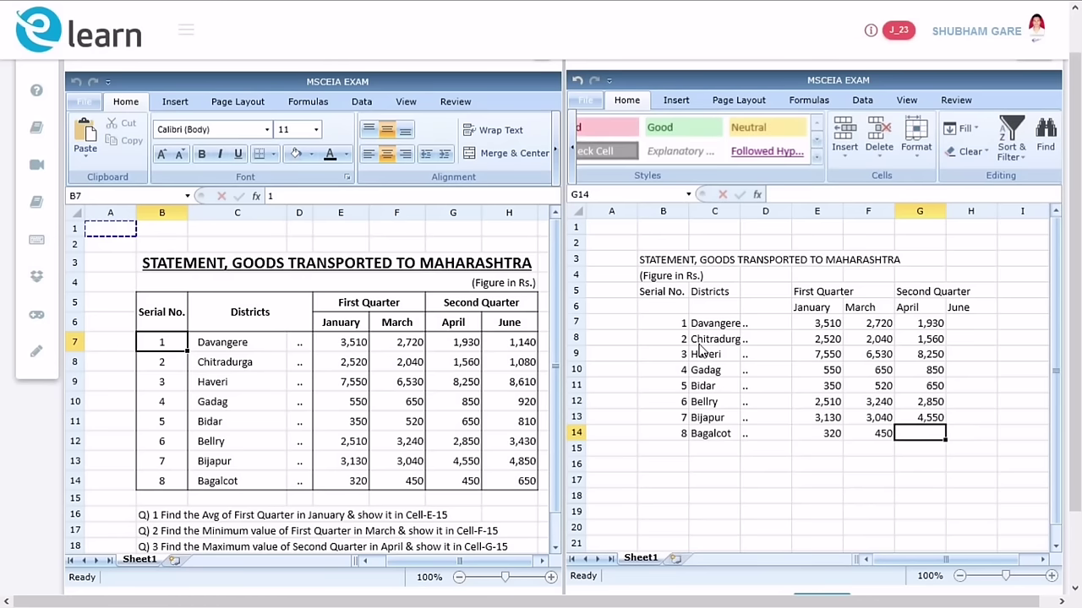
{"action": "type", "text": "450"}
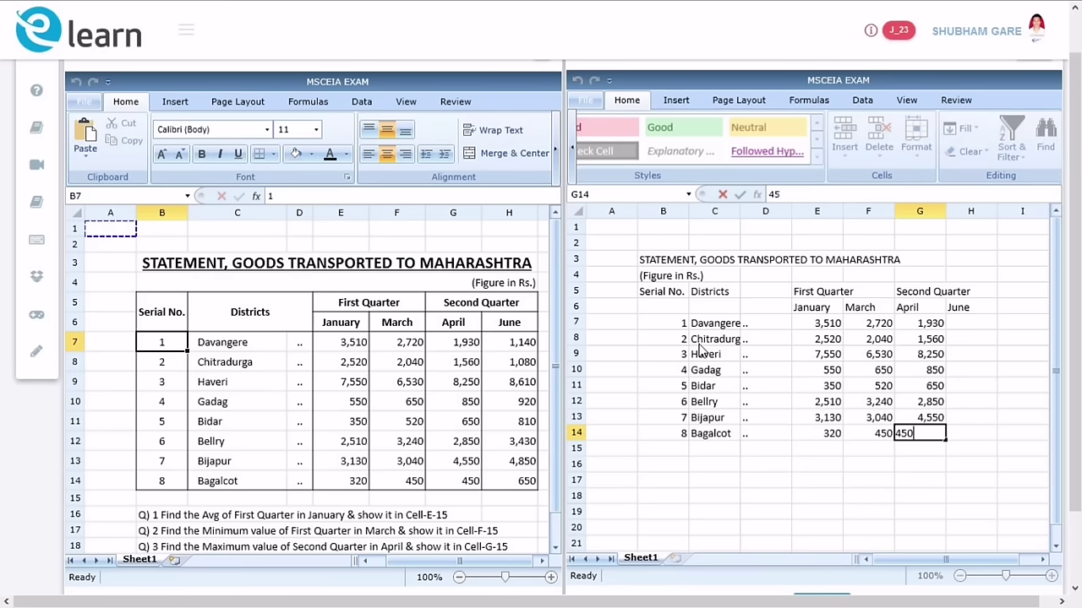
{"action": "key", "text": "Tab"}
Step: Enter the June figures 1,140 for Davangere and 1,080 for Chitradurga in cells H7 and H8
{"action": "key", "text": "Up"}
{"action": "key", "text": "Up"}
{"action": "key", "text": "Up"}
{"action": "key", "text": "Up"}
{"action": "key", "text": "Up"}
{"action": "key", "text": "Up"}
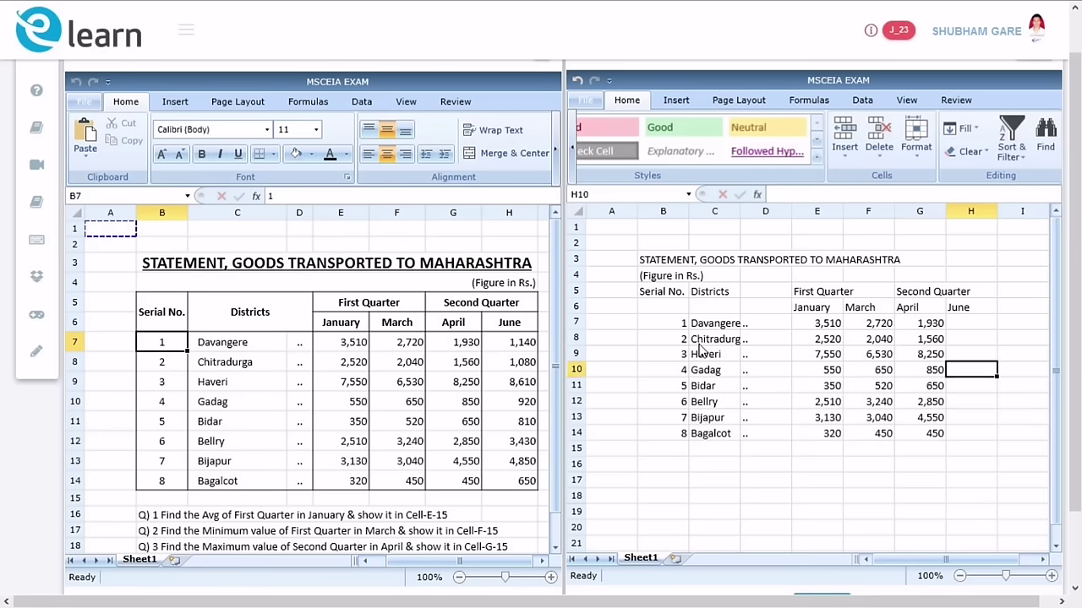
{"action": "key", "text": "Up"}
{"action": "type", "text": "1,140"}
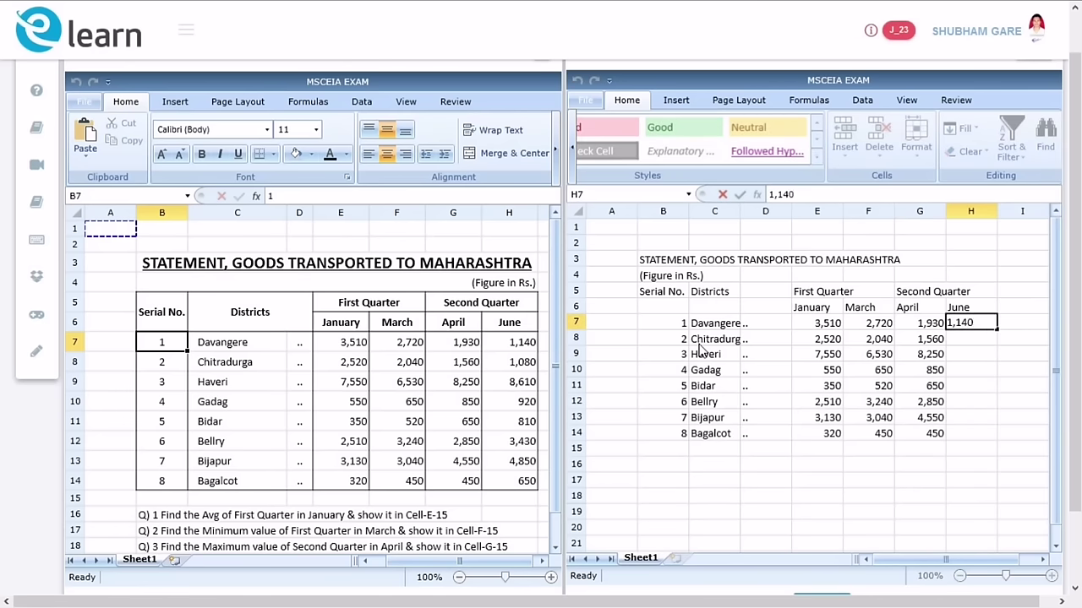
{"action": "key", "text": "Return"}
{"action": "type", "text": "1"}
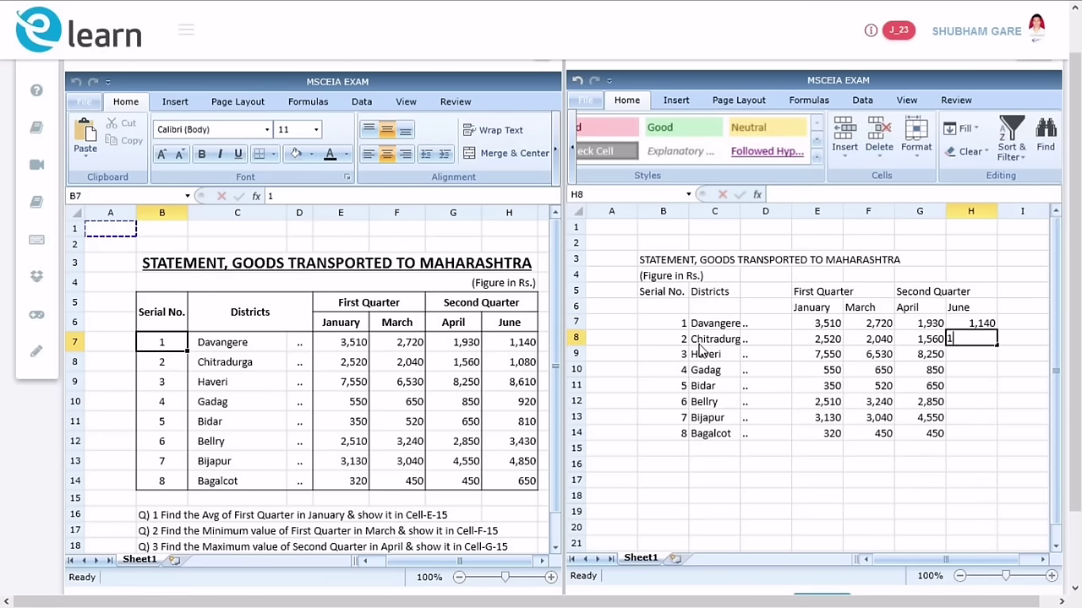
{"action": "type", "text": ",080"}
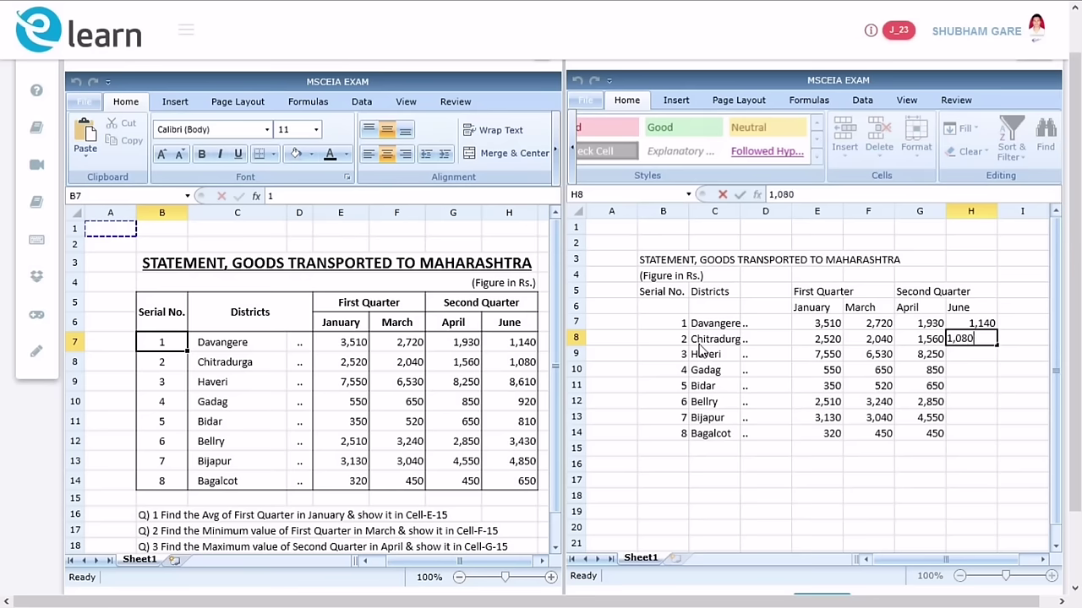
{"action": "key", "text": "Return"}
Step: Enter the June figures 8,610 for Haveri, 920 for Gadag and 810 for Bidar in cells H9 to H11
{"action": "type", "text": "8"}
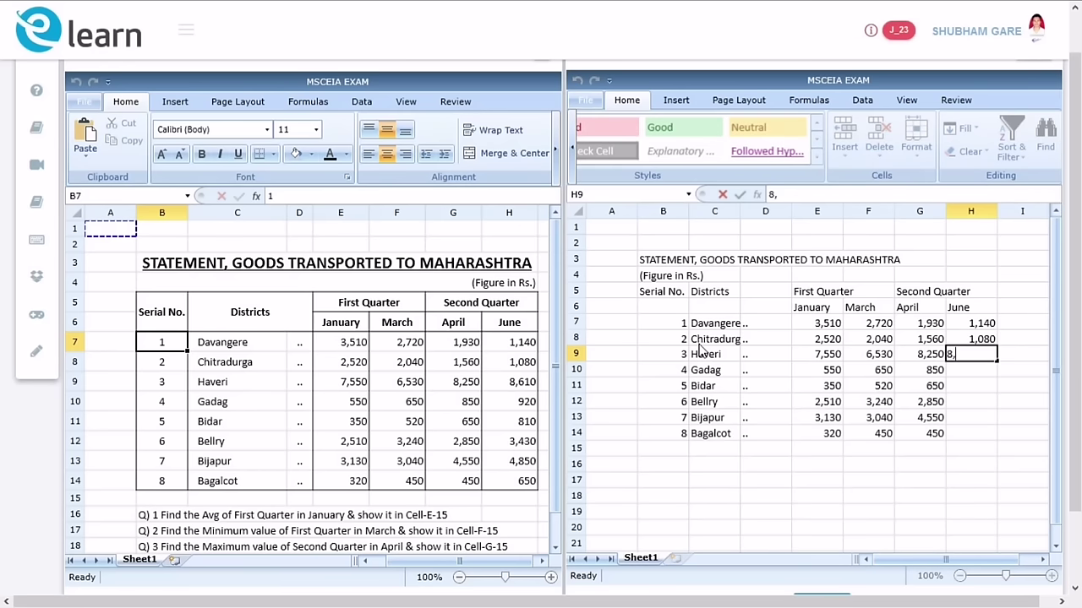
{"action": "type", "text": ",610"}
{"action": "key", "text": "Return"}
{"action": "type", "text": "920"}
{"action": "key", "text": "Return"}
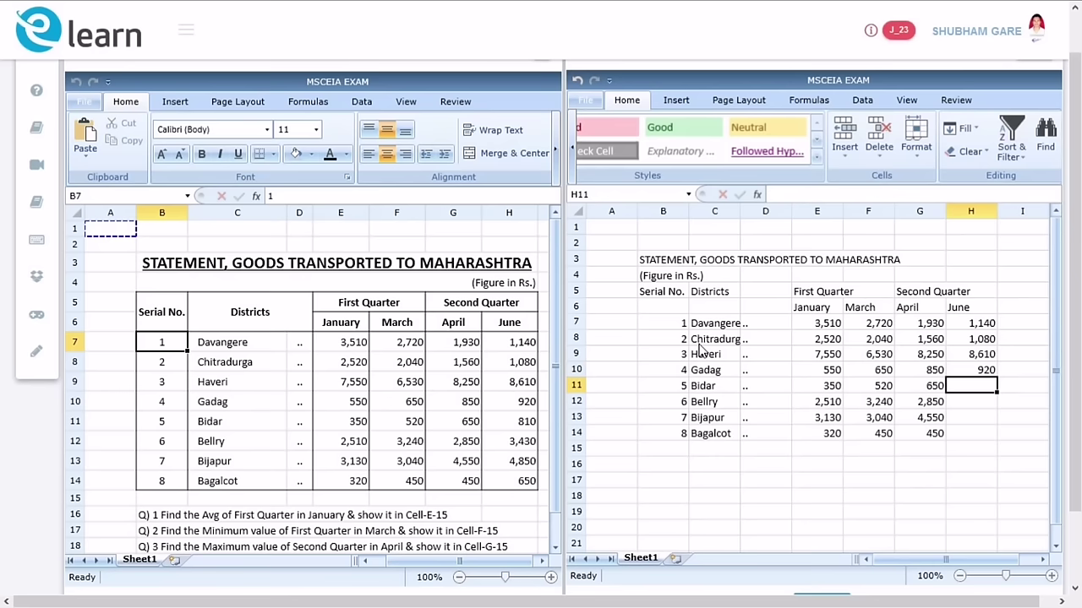
{"action": "type", "text": "810"}
{"action": "key", "text": "Return"}
Step: Enter the remaining June figures 3,430, 4,850 and 650 in cells H12 to H14
{"action": "type", "text": "3,4"}
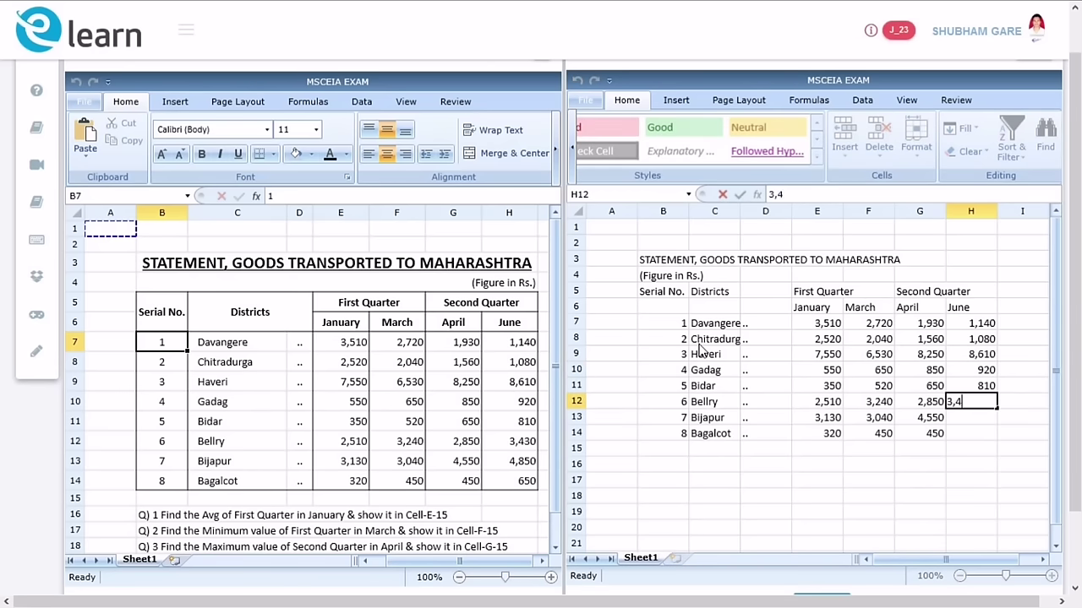
{"action": "type", "text": "30"}
{"action": "key", "text": "Return"}
{"action": "type", "text": "4,8"}
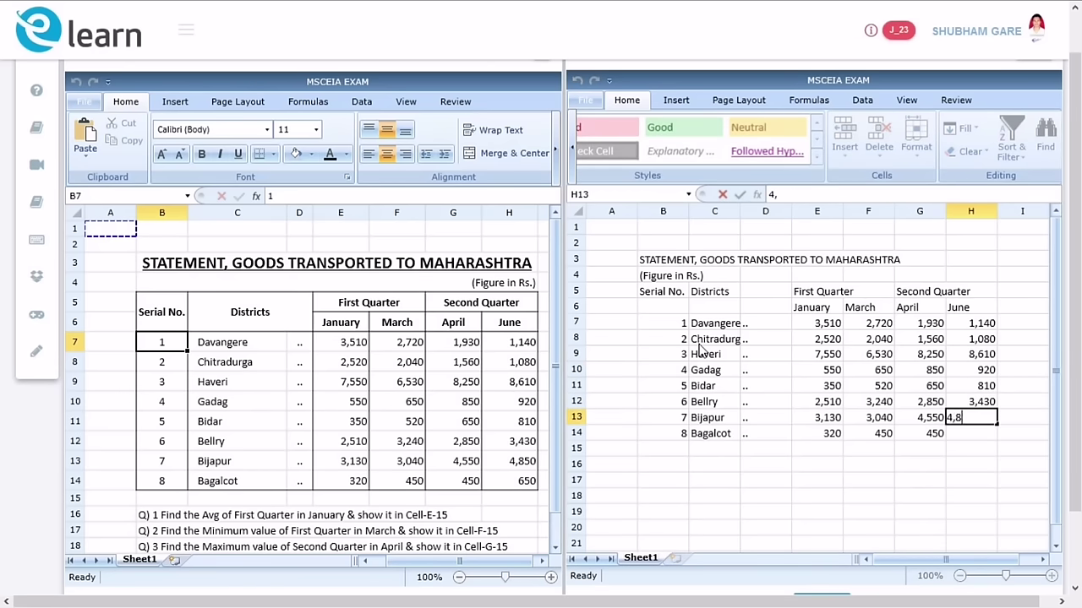
{"action": "type", "text": "50"}
{"action": "key", "text": "Return"}
{"action": "type", "text": "65"}
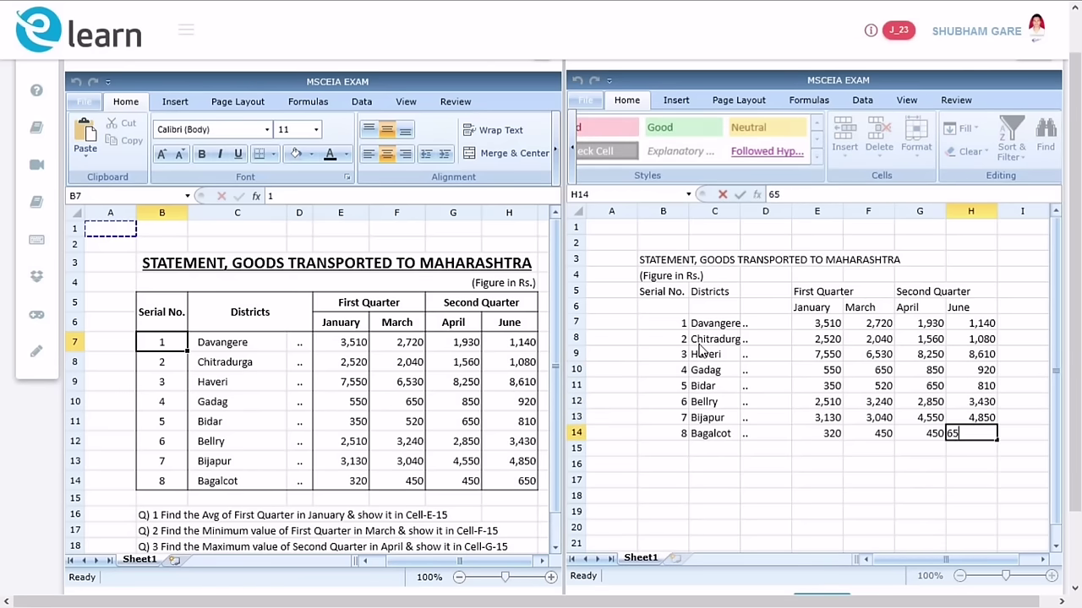
{"action": "type", "text": "0"}
{"action": "key", "text": "Return"}
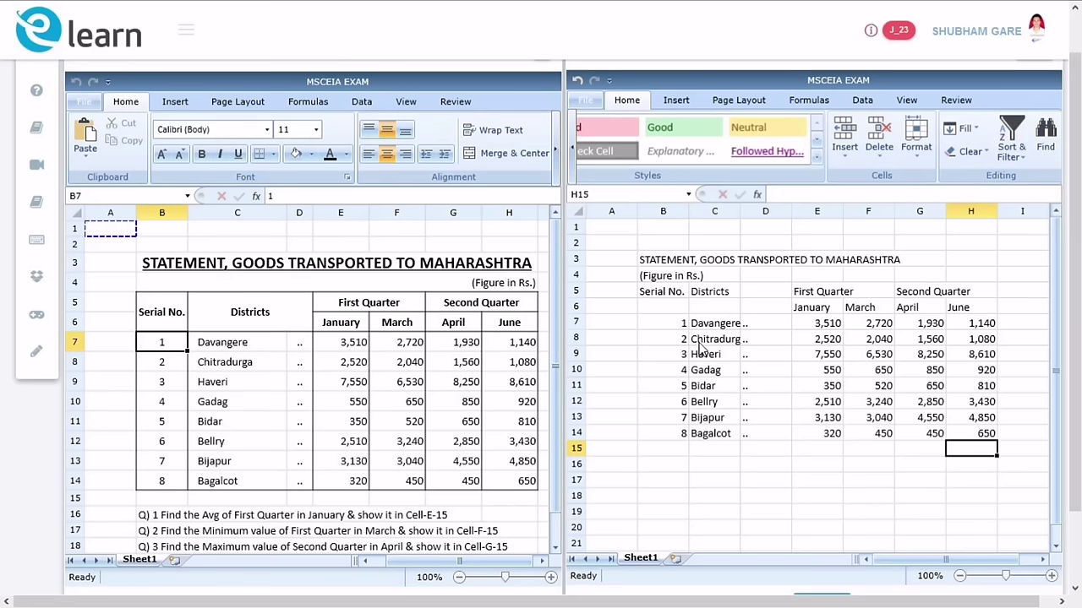
Step: Calculate the average of the January figures in cell E15 with the formula =AVERAGE(E7:E14)
{"action": "left_click_drag", "start_coordinate": [557, 334], "coordinate": [561, 367]}
{"action": "scroll", "coordinate": [4, 292], "scroll_direction": "down", "scroll_amount": 1}
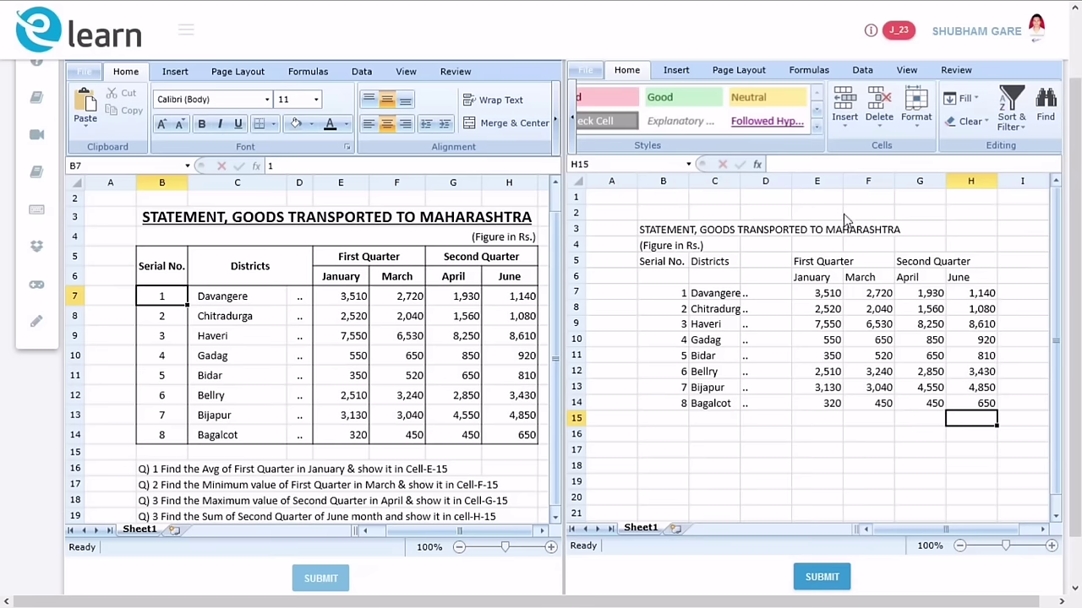
{"action": "scroll", "coordinate": [845, 215], "scroll_direction": "up", "scroll_amount": 1}
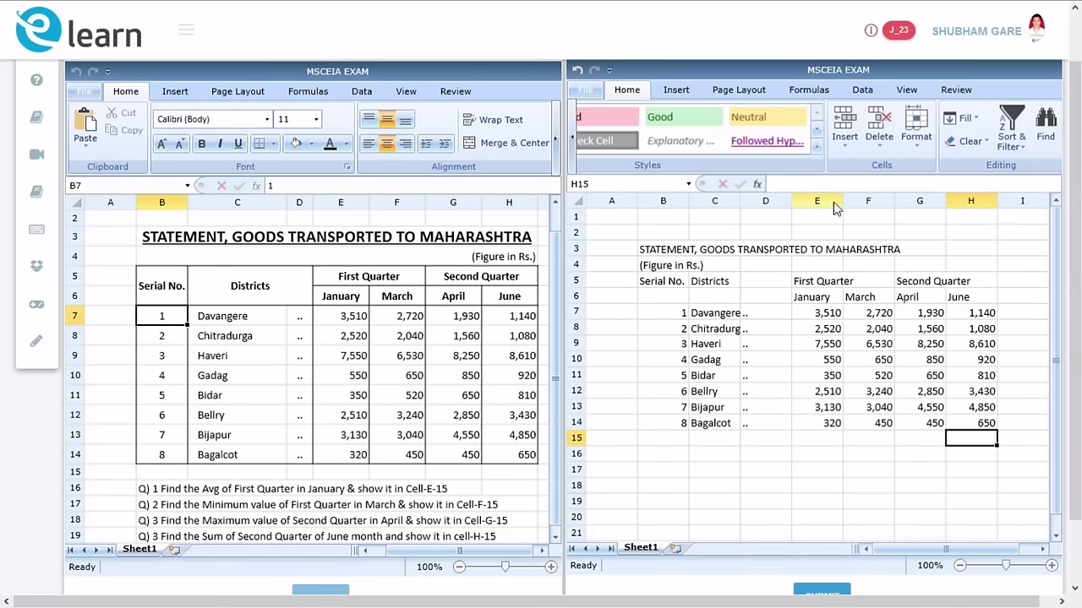
{"action": "double_click", "coordinate": [820, 437]}
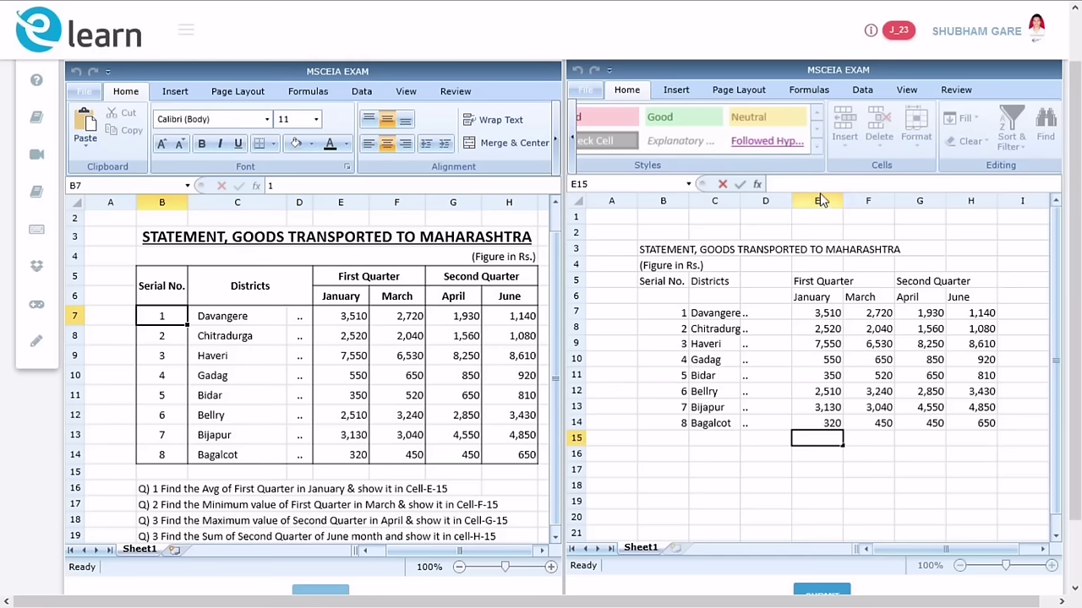
{"action": "left_click", "coordinate": [817, 90]}
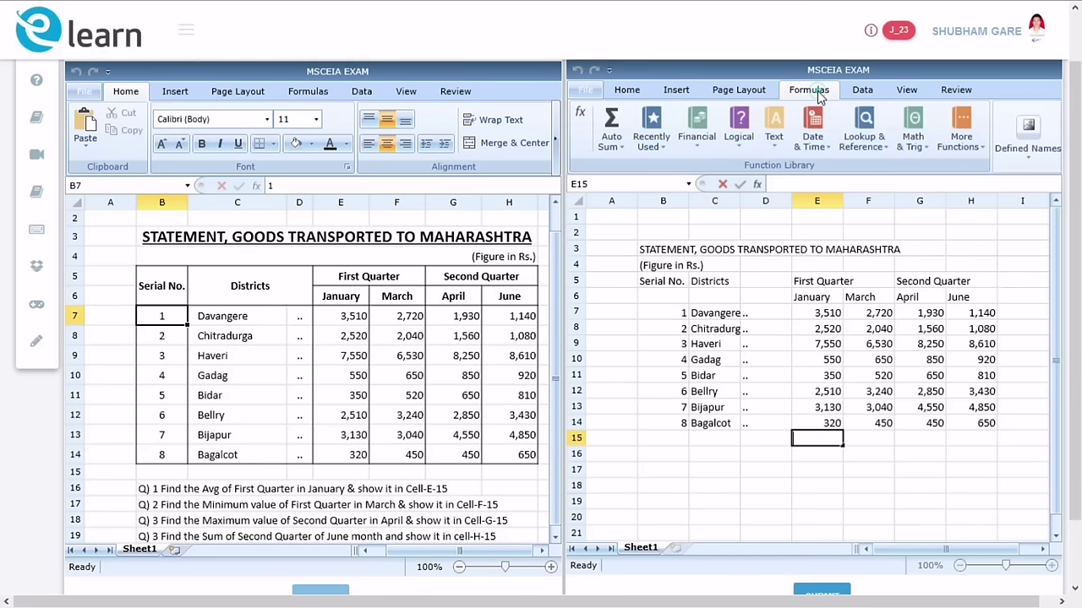
{"action": "left_click", "coordinate": [618, 147]}
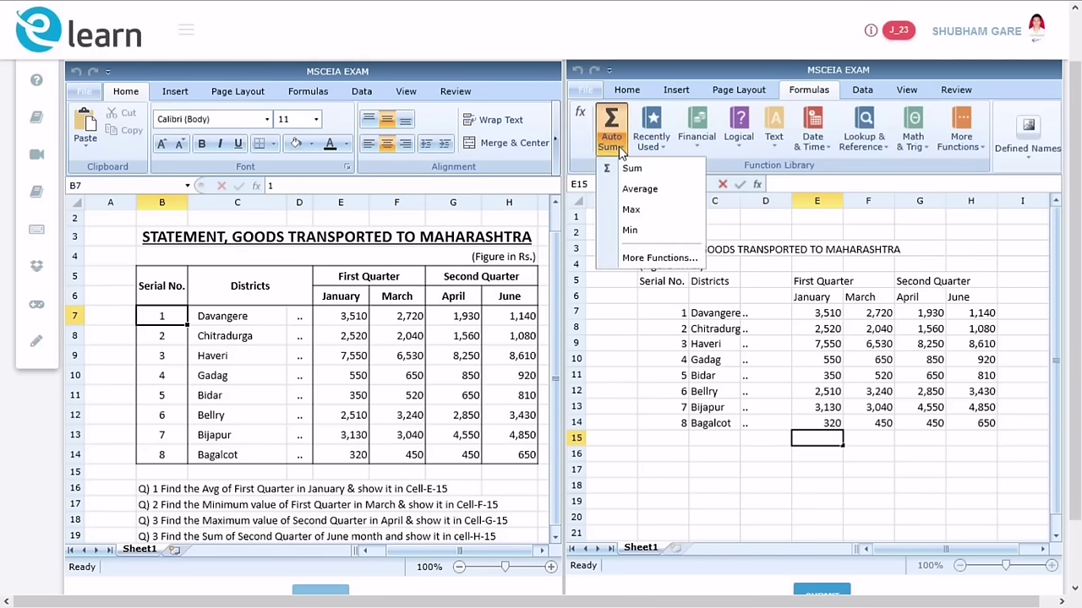
{"action": "left_click", "coordinate": [640, 191]}
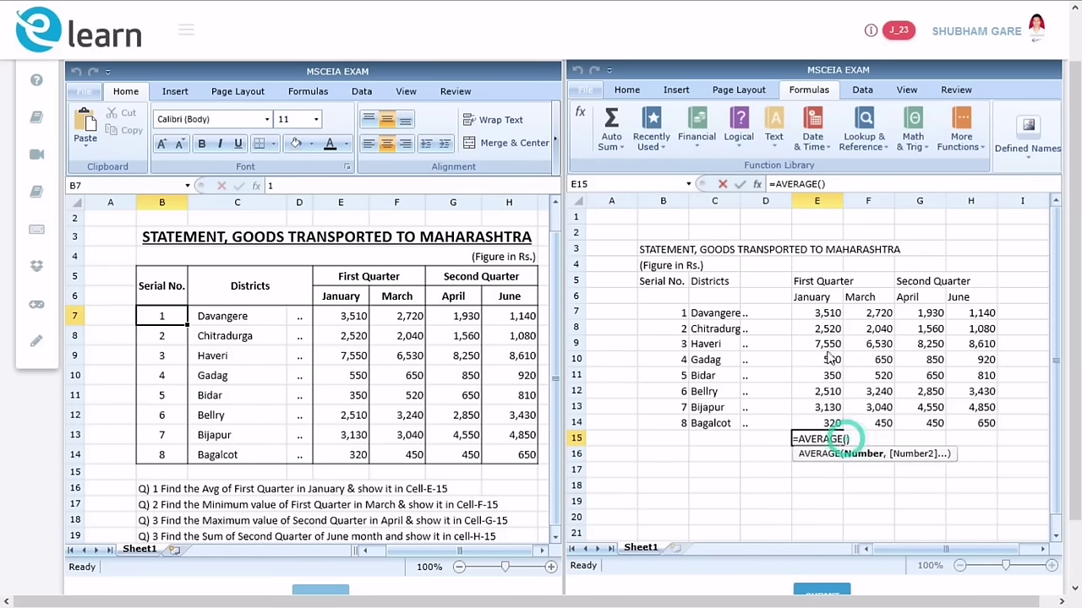
{"action": "left_click_drag", "start_coordinate": [830, 318], "coordinate": [831, 425]}
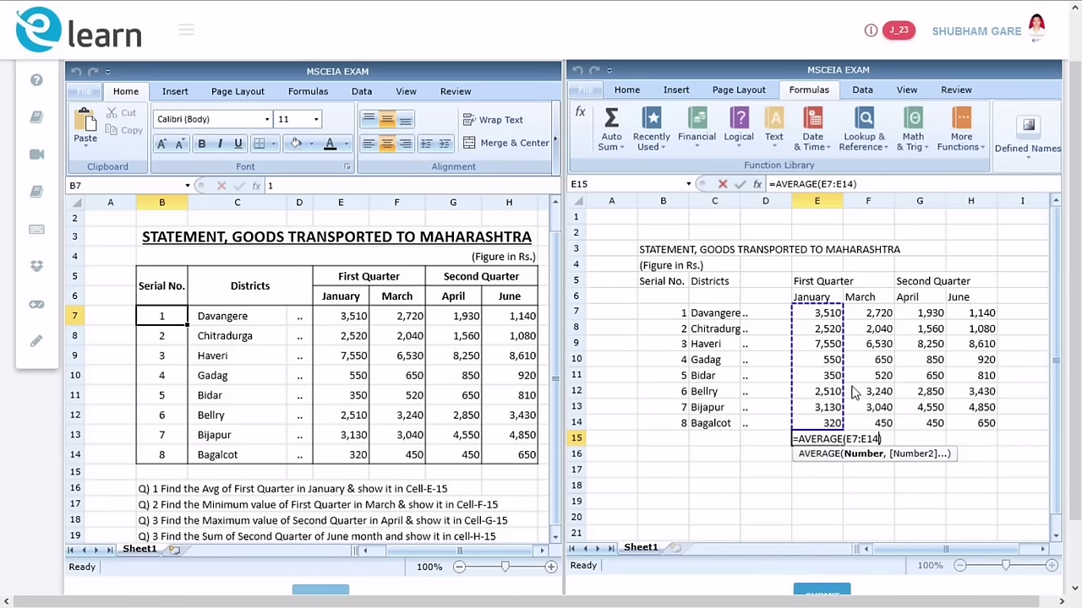
{"action": "key", "text": "Return"}
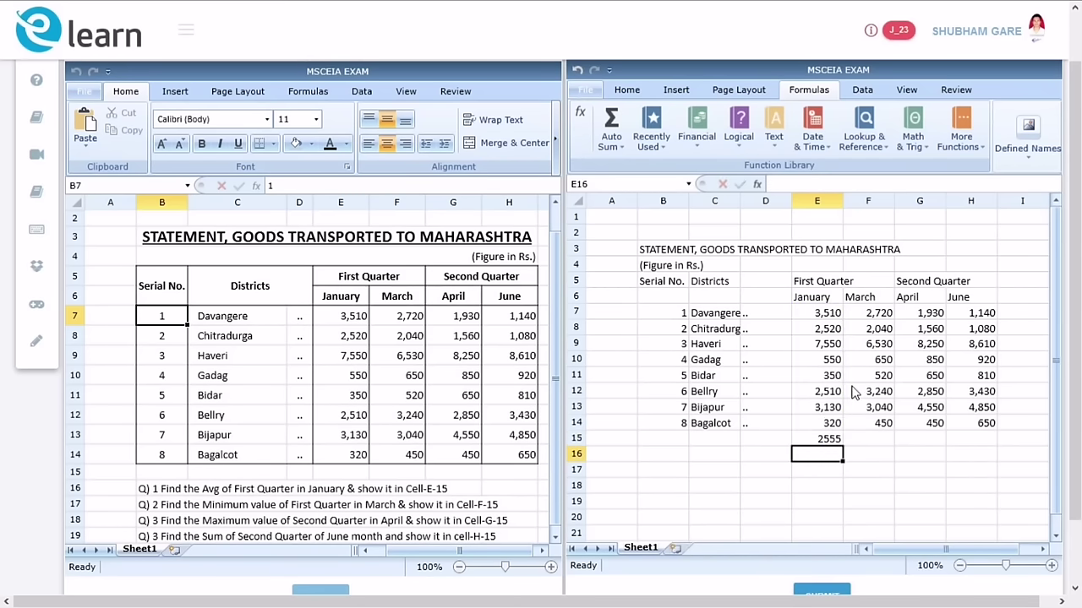
Step: Calculate the minimum of the March figures in cell F15 with the formula =MIN(F7:F14)
{"action": "left_click", "coordinate": [860, 438]}
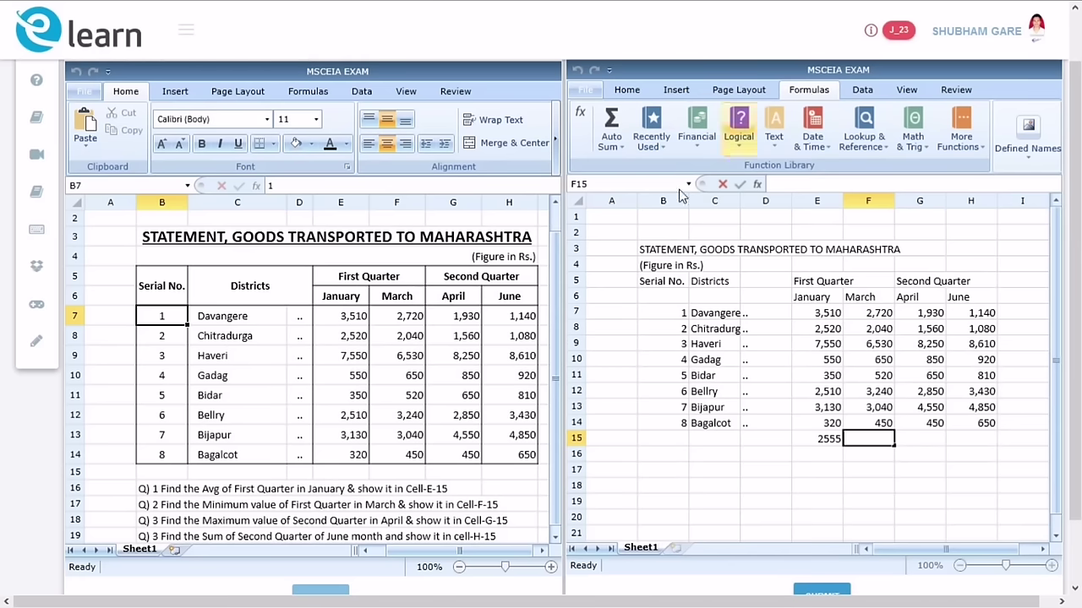
{"action": "left_click", "coordinate": [622, 149]}
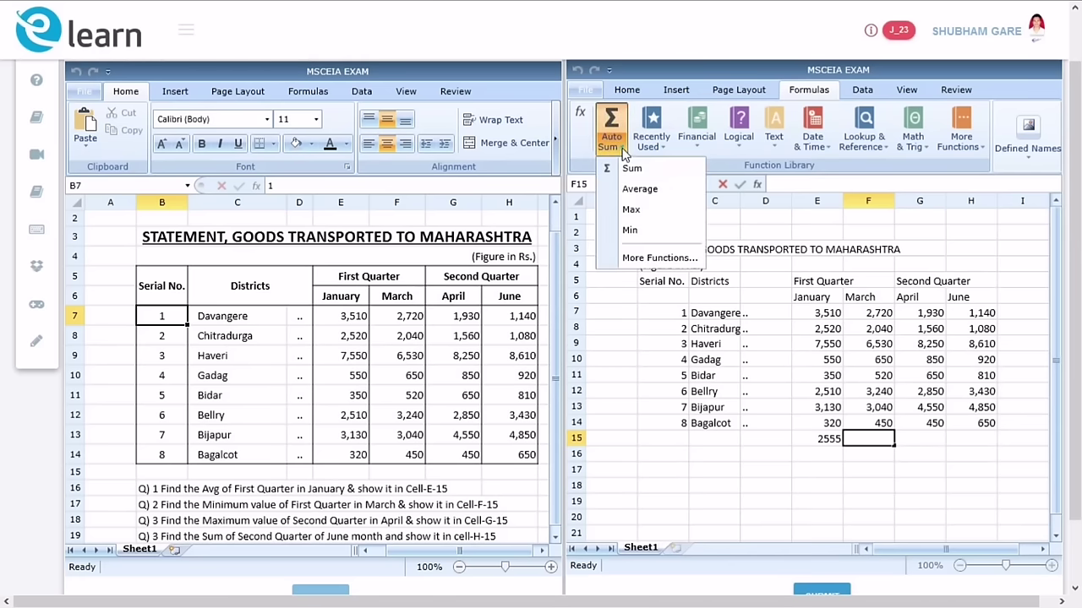
{"action": "left_click", "coordinate": [638, 238]}
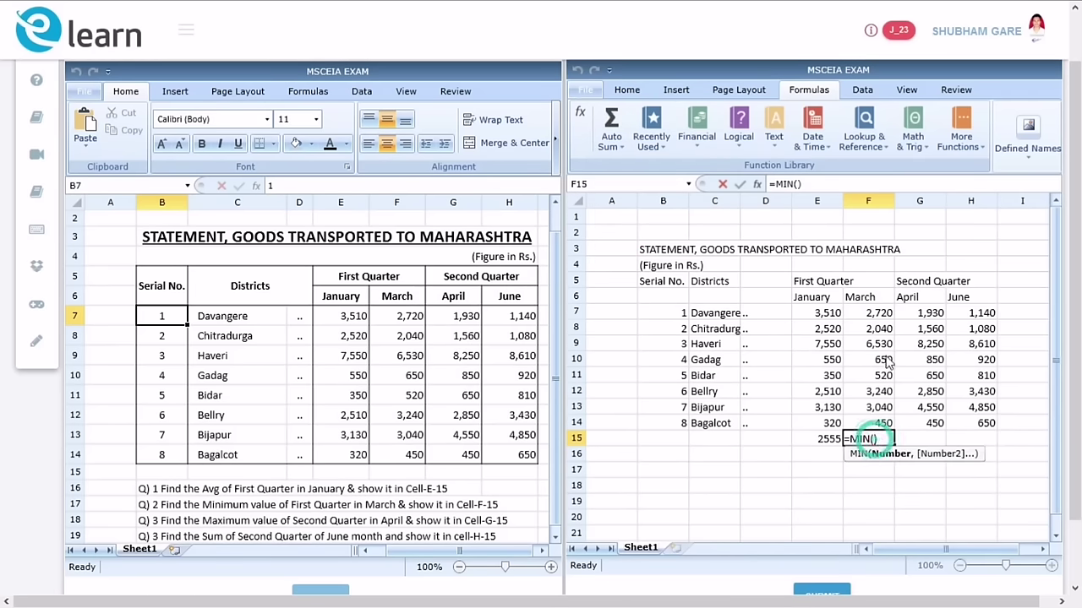
{"action": "left_click", "coordinate": [887, 314]}
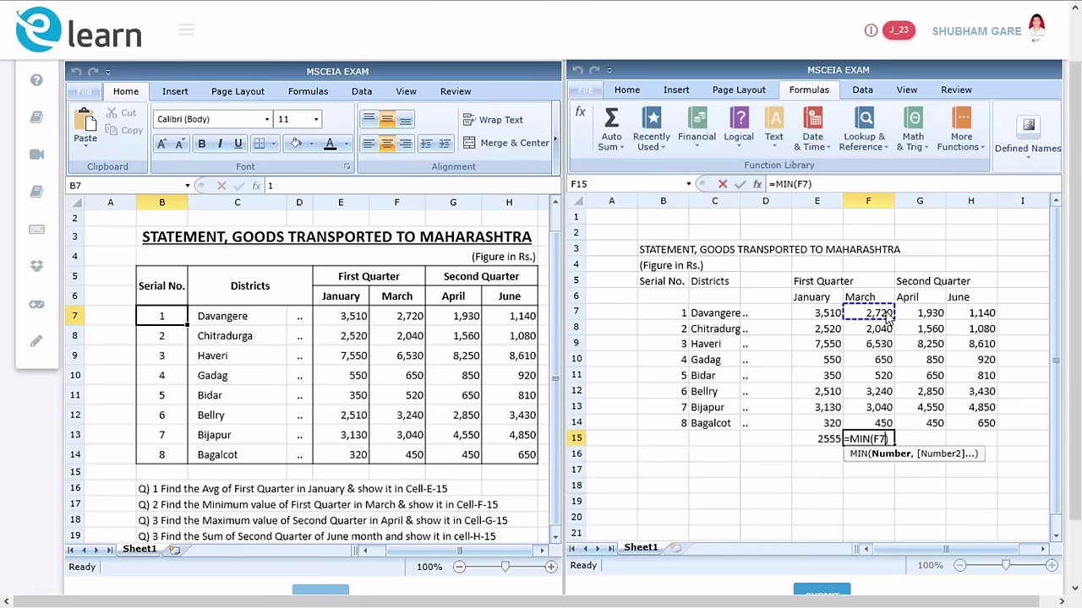
{"action": "left_click_drag", "start_coordinate": [888, 317], "coordinate": [881, 424]}
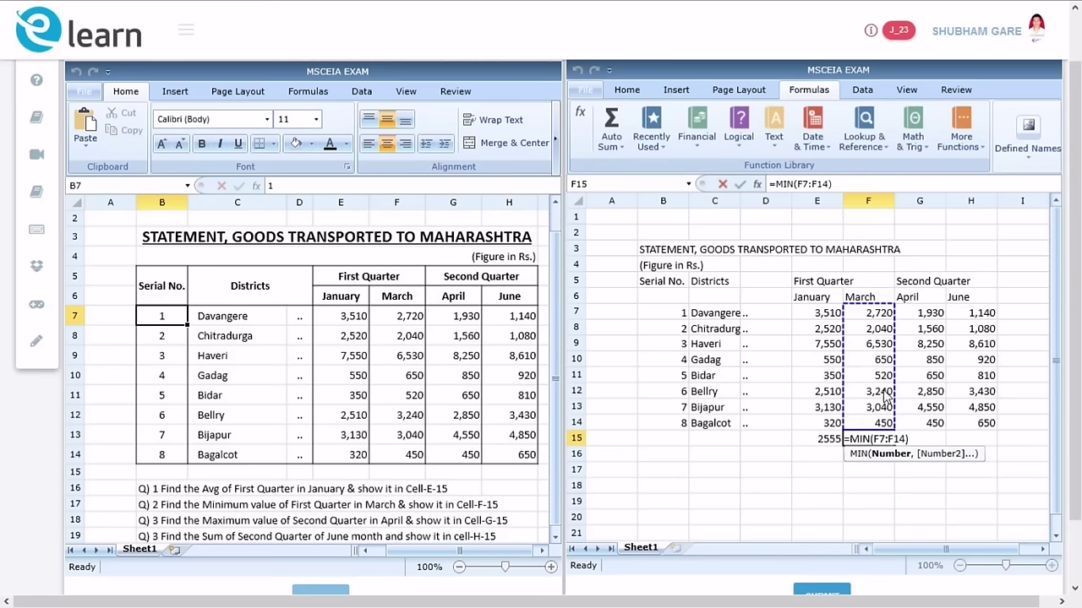
{"action": "key", "text": "Return"}
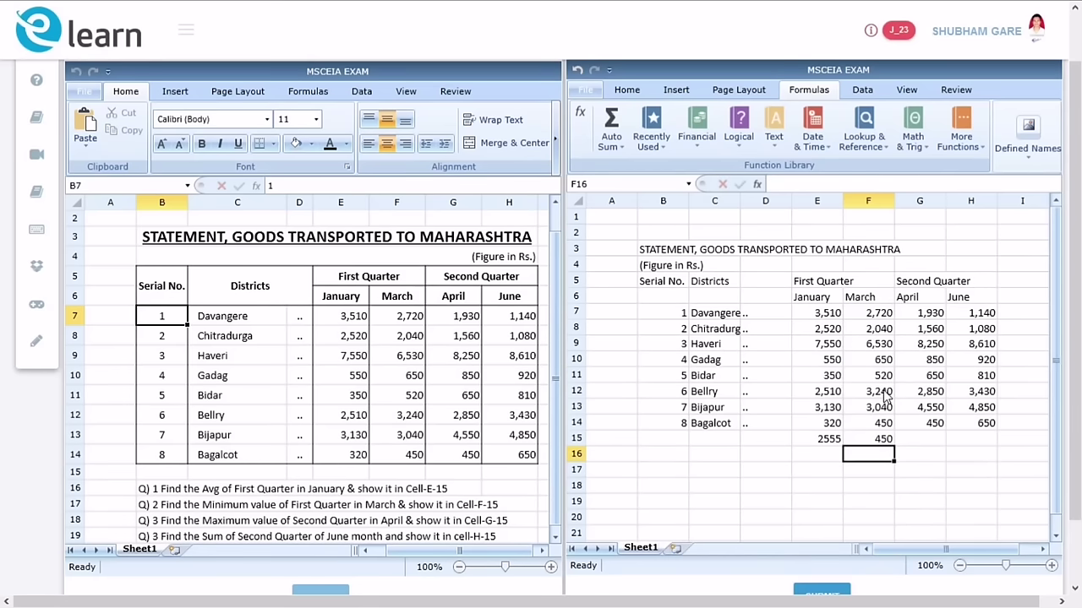
Step: Calculate the maximum of the April figures in cell G15 with the formula =MAX(G7:G14)
{"action": "left_click", "coordinate": [913, 437]}
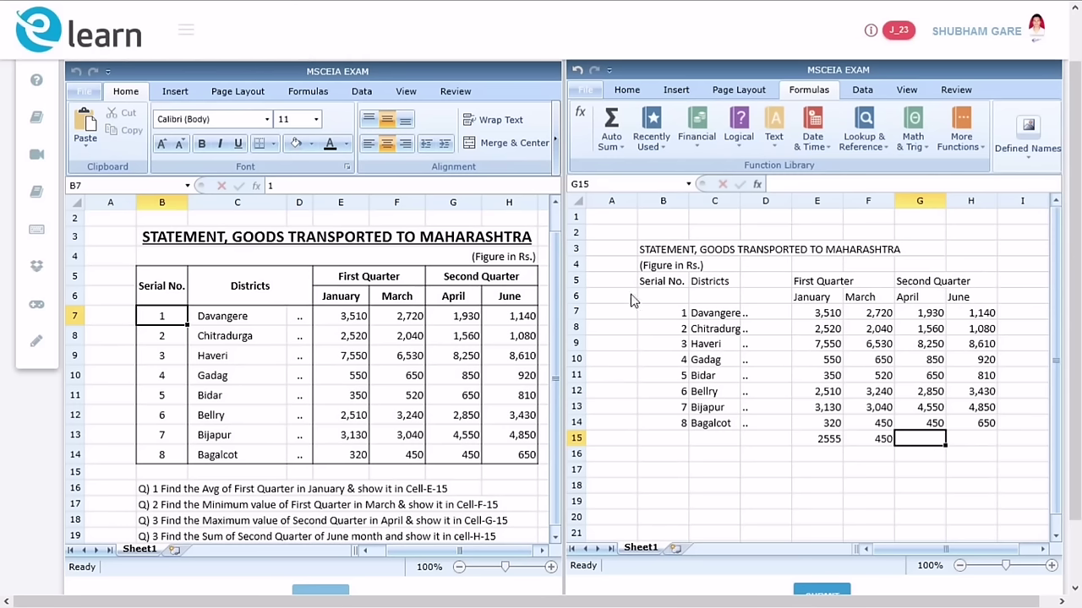
{"action": "left_click", "coordinate": [621, 149]}
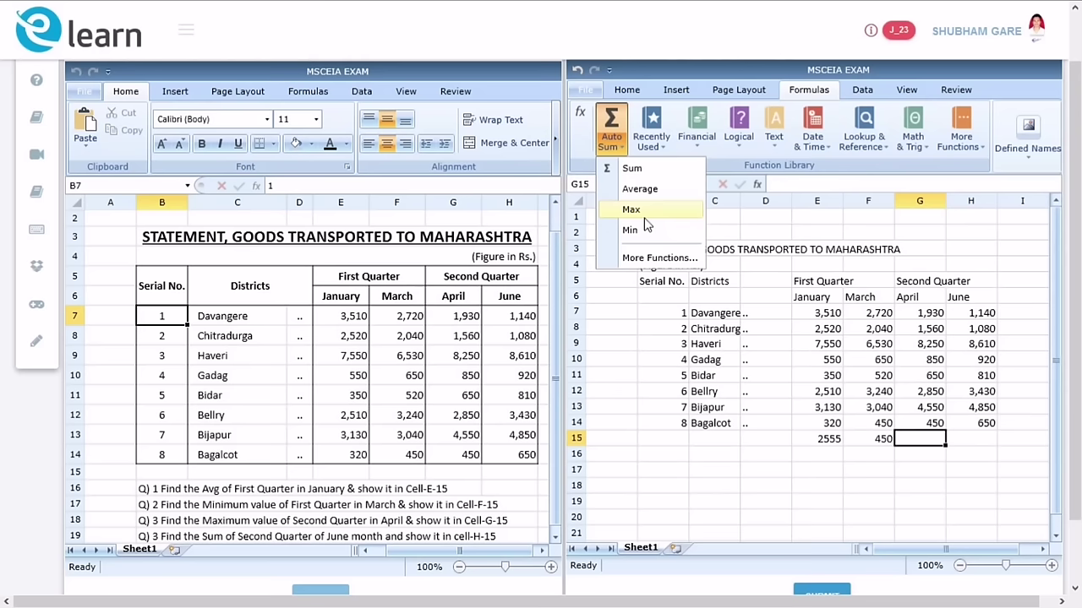
{"action": "left_click", "coordinate": [644, 217]}
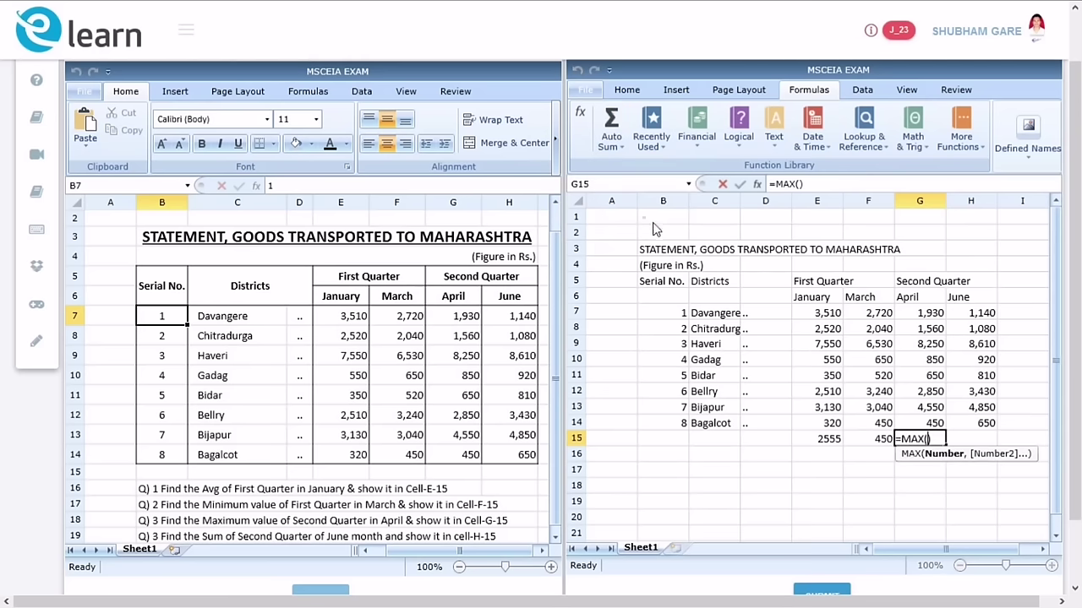
{"action": "left_click", "coordinate": [933, 438]}
{"action": "left_click_drag", "start_coordinate": [930, 313], "coordinate": [928, 425]}
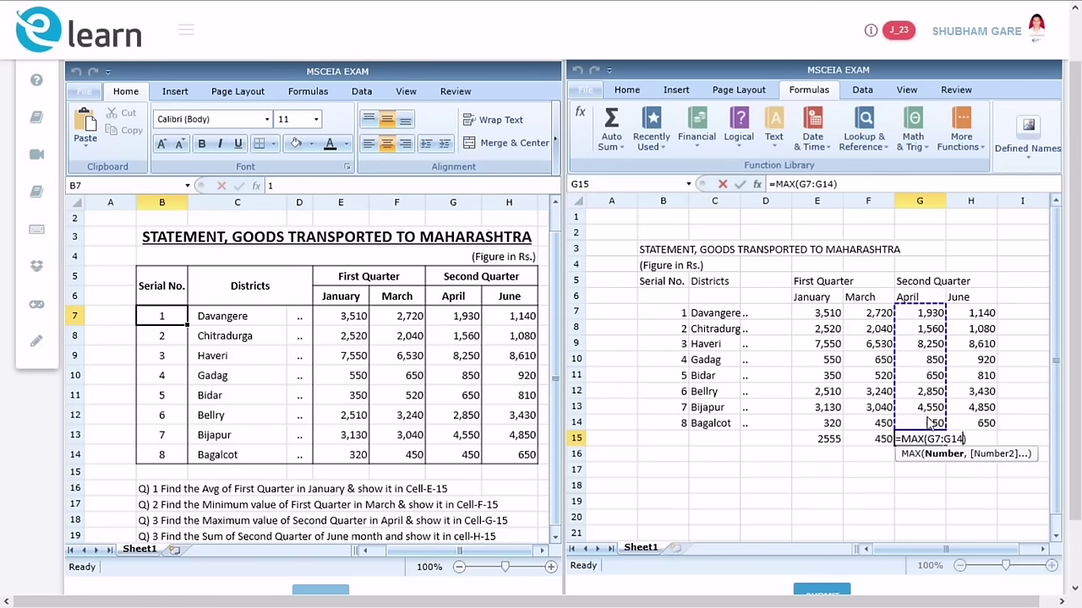
{"action": "key", "text": "Return"}
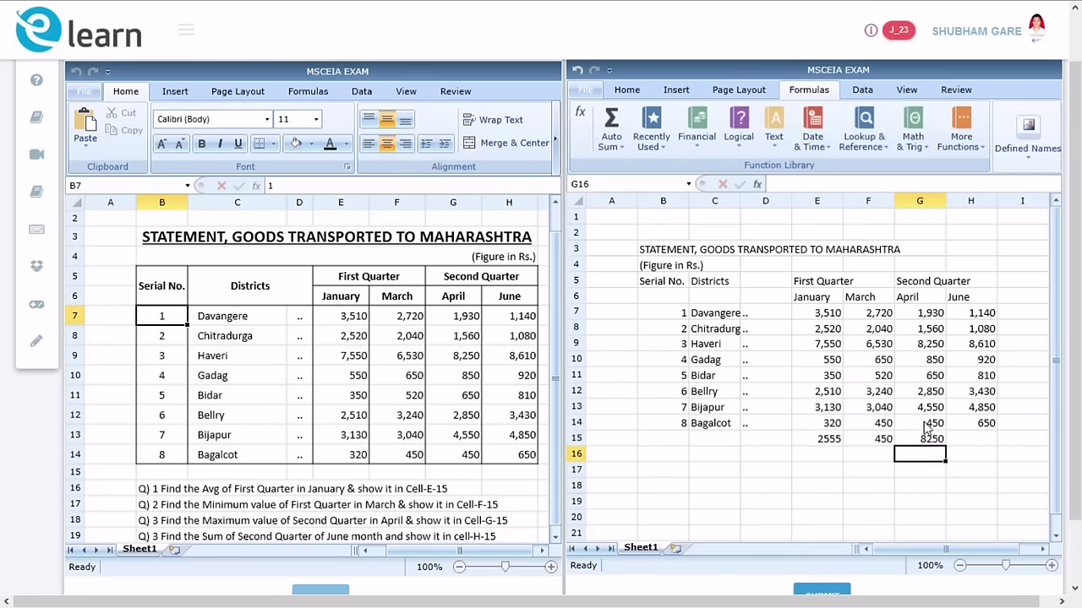
{"action": "left_click", "coordinate": [928, 438]}
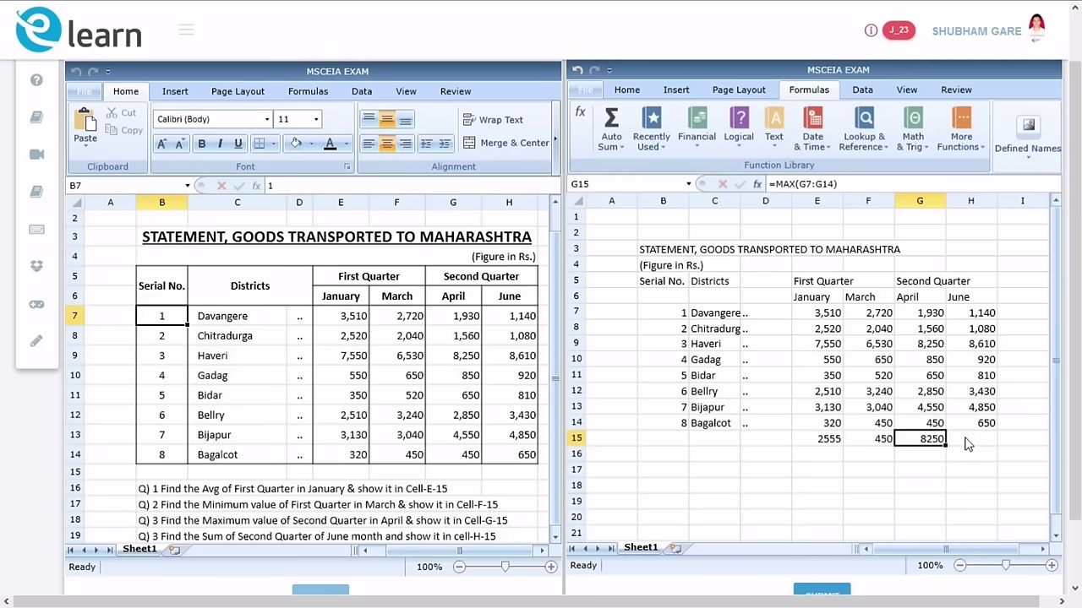
Step: Calculate the sum of the June figures in cell H15 with the formula =SUM(H7:H14)
{"action": "left_click", "coordinate": [967, 443]}
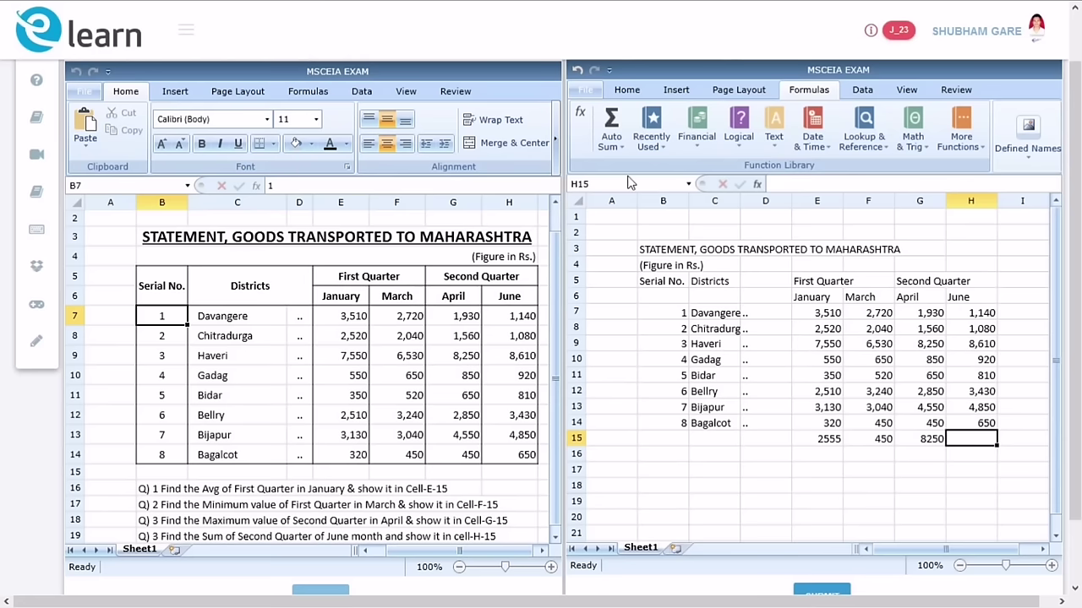
{"action": "left_click", "coordinate": [617, 148]}
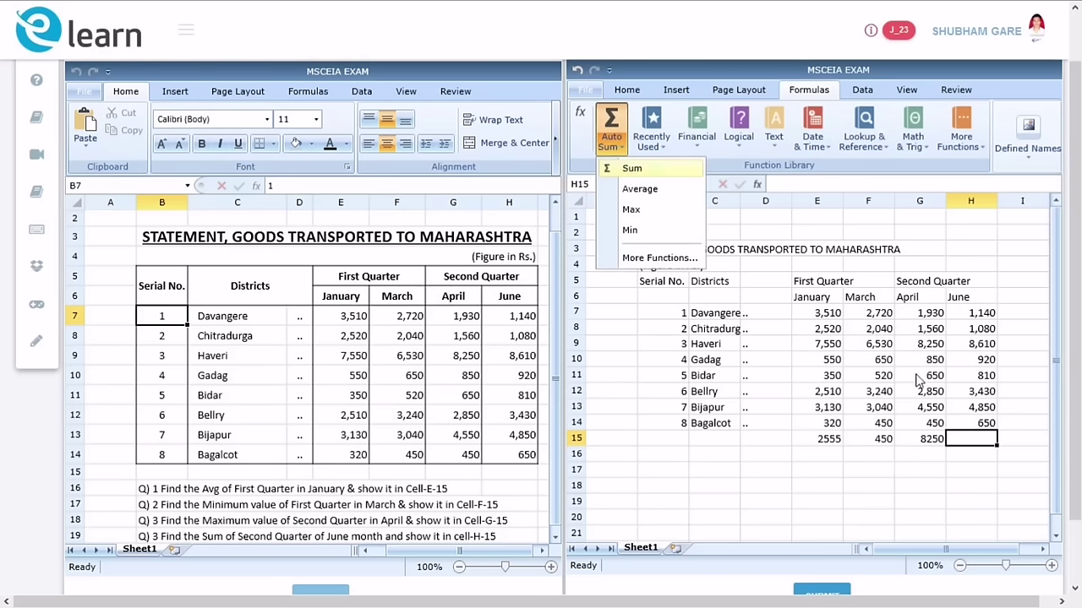
{"action": "left_click", "coordinate": [627, 168]}
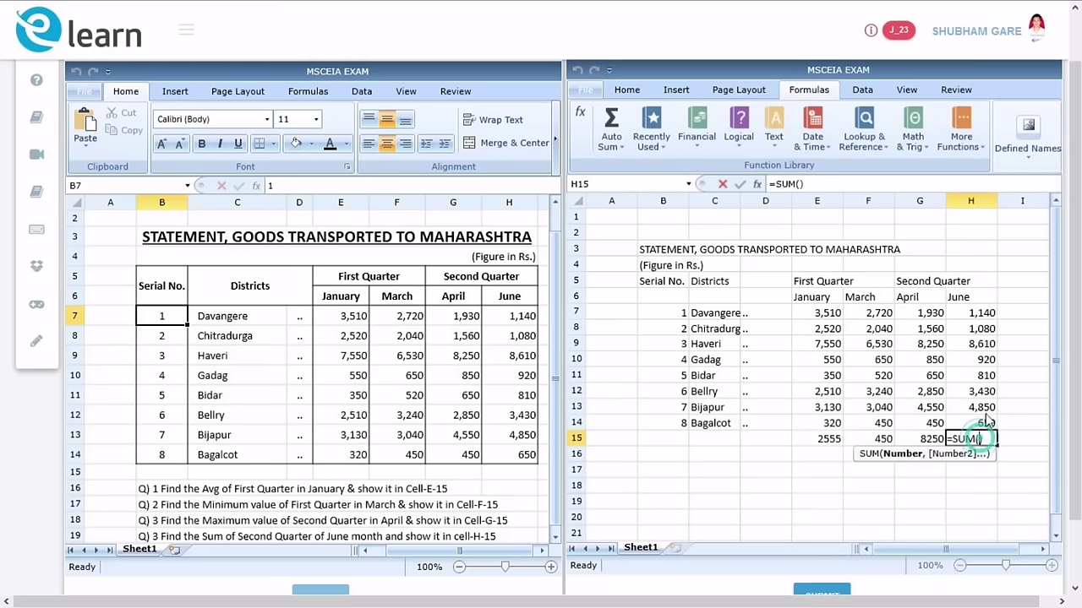
{"action": "left_click_drag", "start_coordinate": [978, 313], "coordinate": [977, 422]}
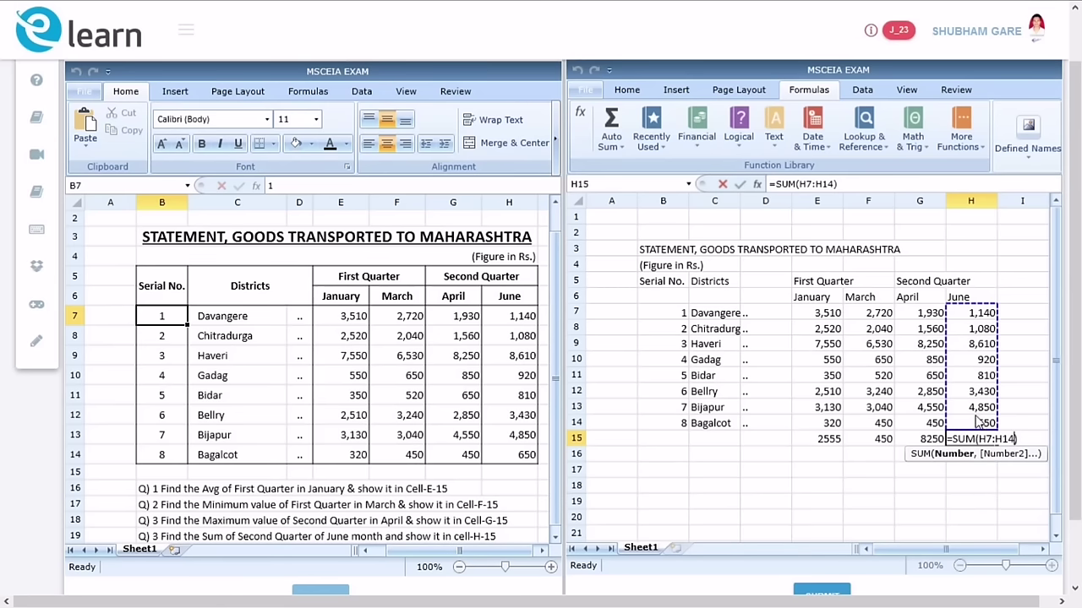
{"action": "key", "text": "Return"}
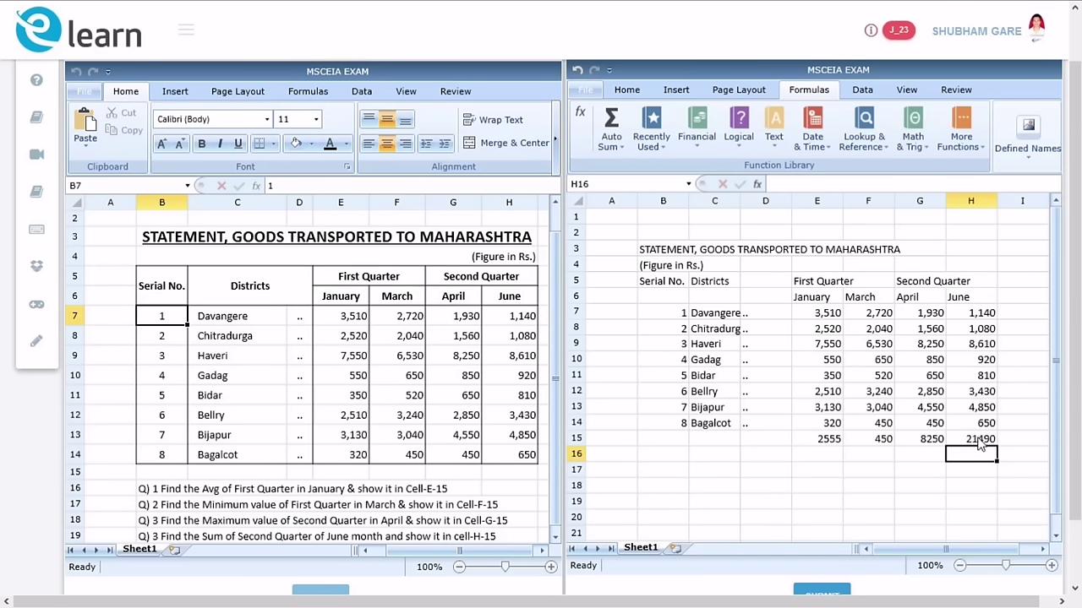
{"action": "left_click", "coordinate": [977, 441]}
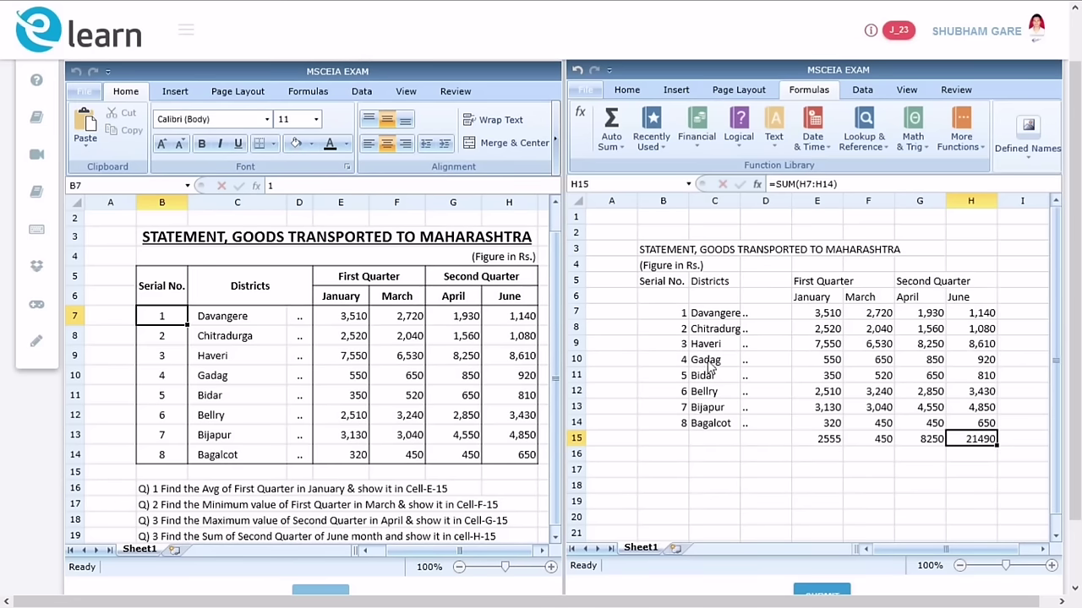
Step: Widen the Serial No. column B slightly and the Districts column C so that every district name fits
{"action": "left_click", "coordinate": [674, 209]}
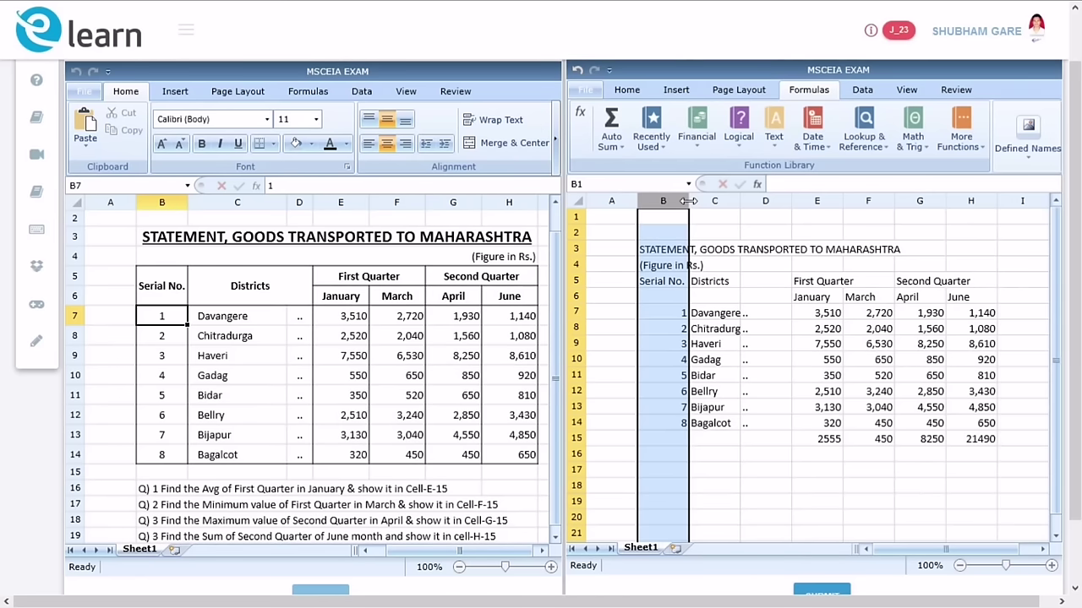
{"action": "left_click_drag", "start_coordinate": [687, 200], "coordinate": [696, 200]}
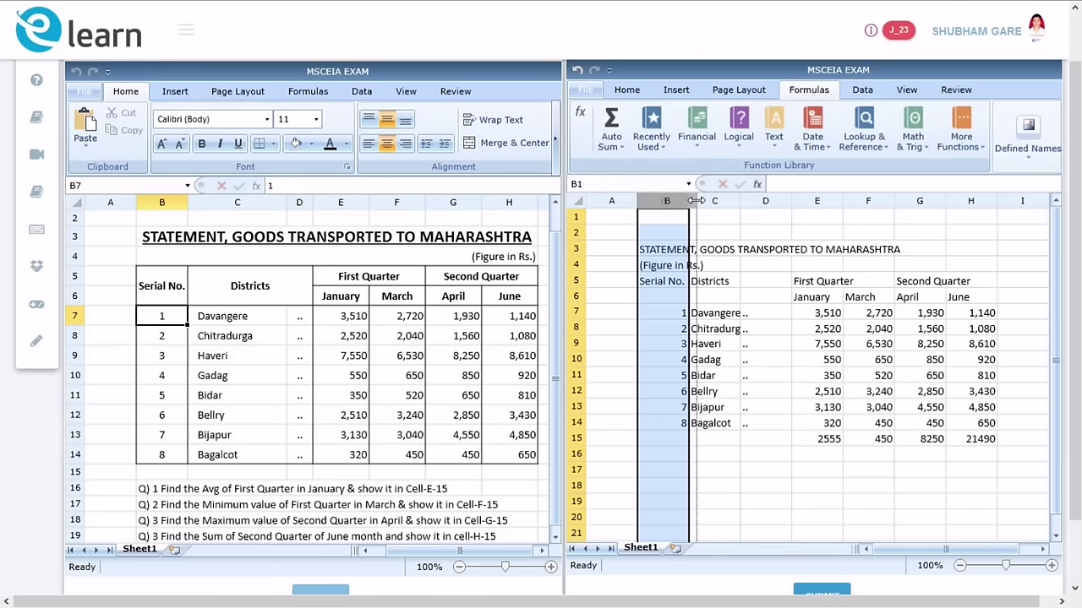
{"action": "left_click_drag", "start_coordinate": [695, 200], "coordinate": [698, 203]}
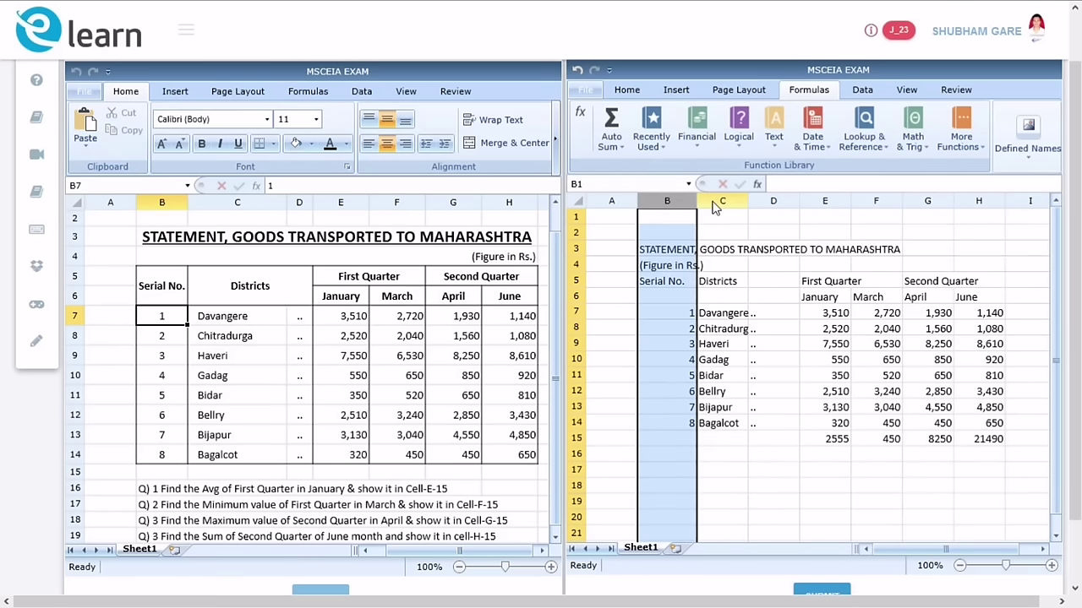
{"action": "left_click", "coordinate": [716, 204]}
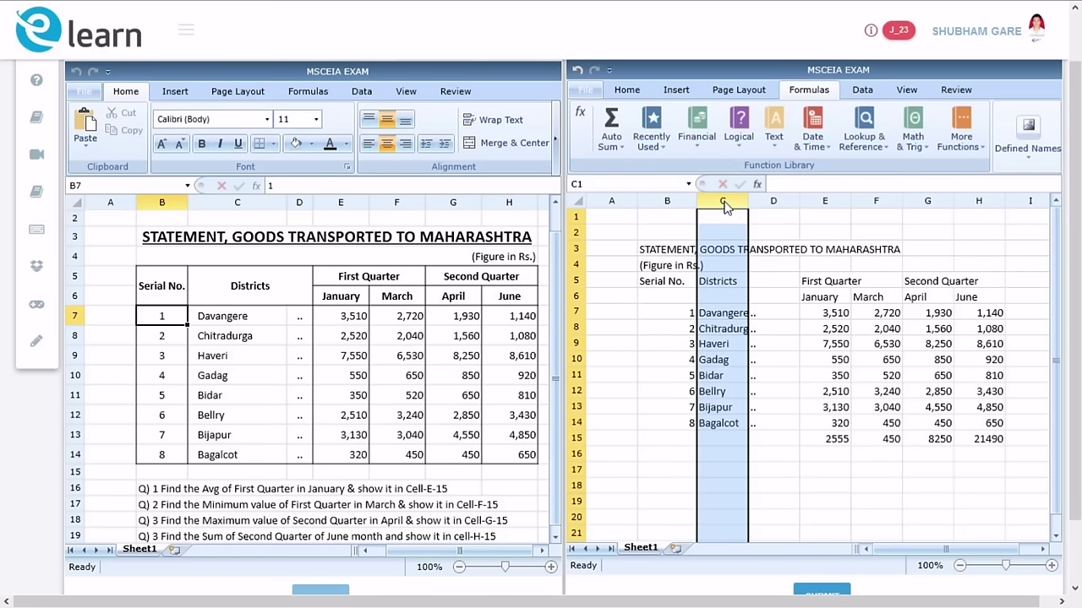
{"action": "left_click_drag", "start_coordinate": [748, 200], "coordinate": [828, 201]}
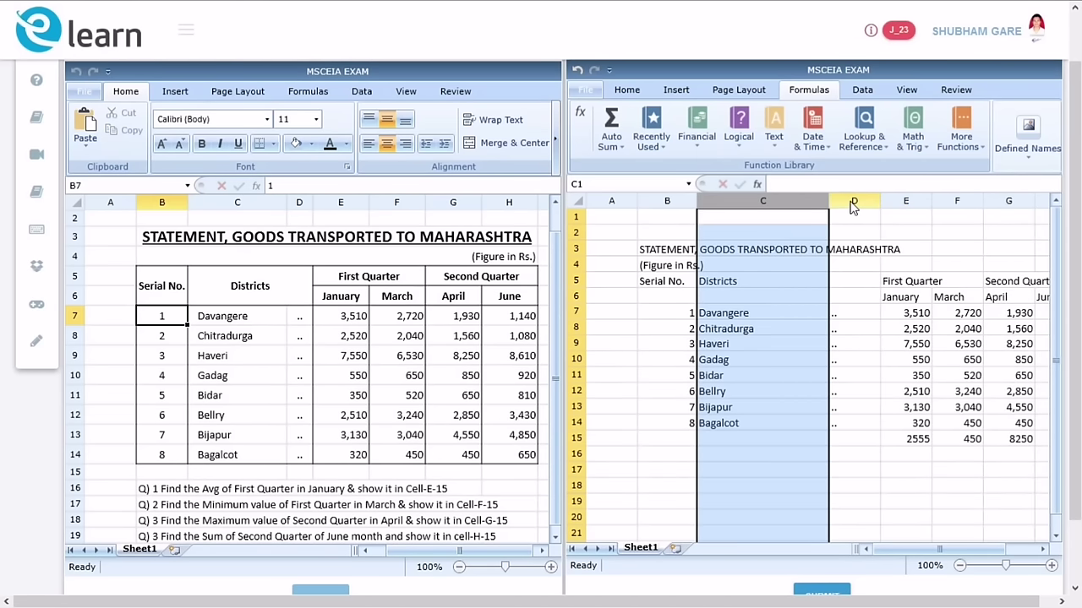
Step: Narrow column D, which holds the dots, to about two thirds of its width
{"action": "left_click", "coordinate": [853, 201]}
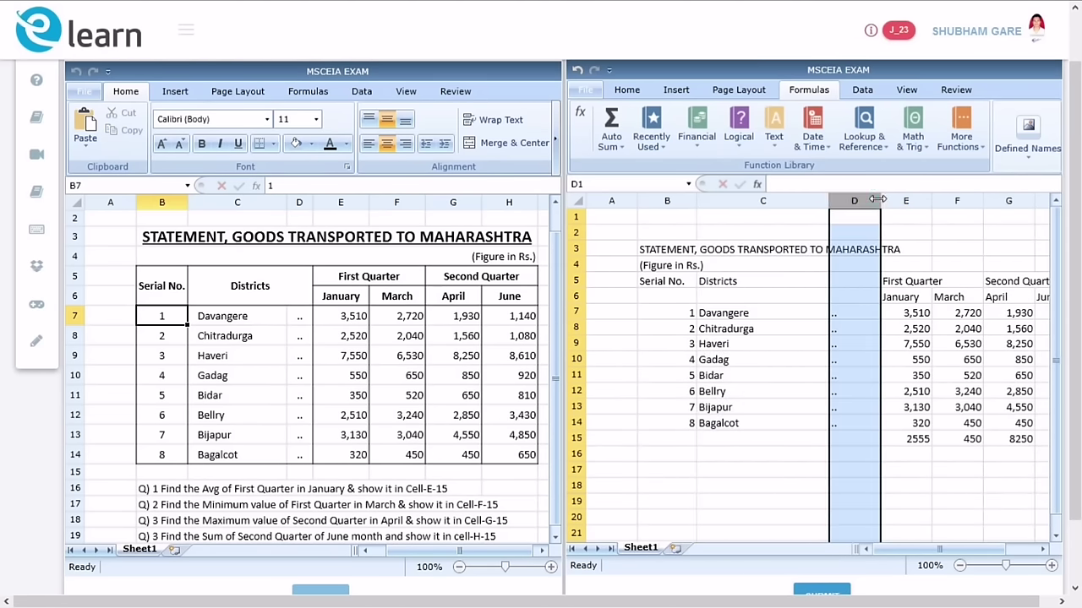
{"action": "left_click_drag", "start_coordinate": [880, 200], "coordinate": [862, 201]}
{"action": "left_click", "coordinate": [681, 201]}
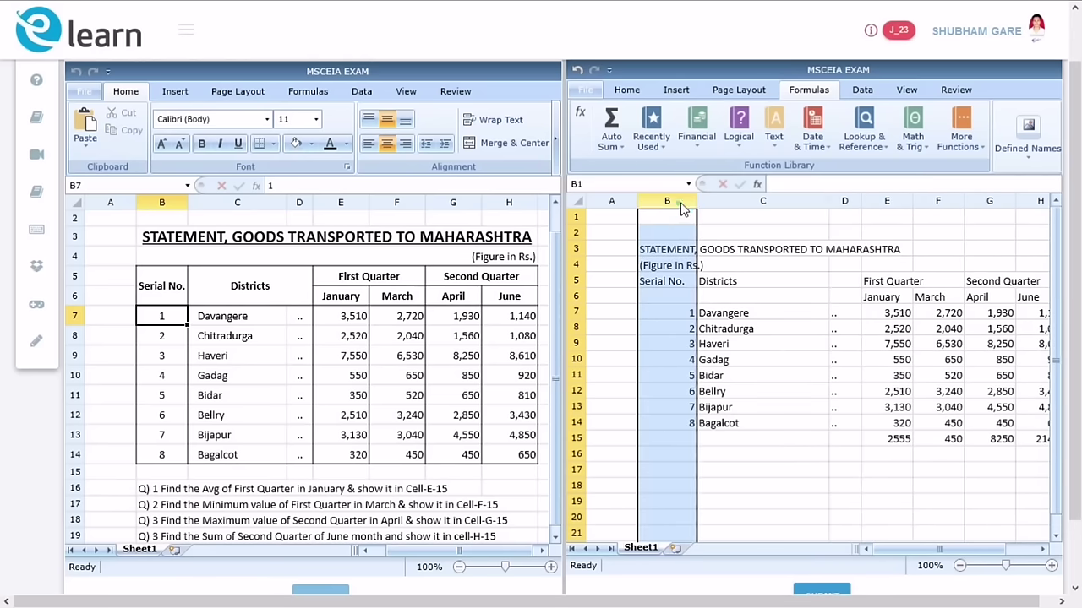
{"action": "left_click", "coordinate": [743, 201]}
{"action": "left_click", "coordinate": [846, 201]}
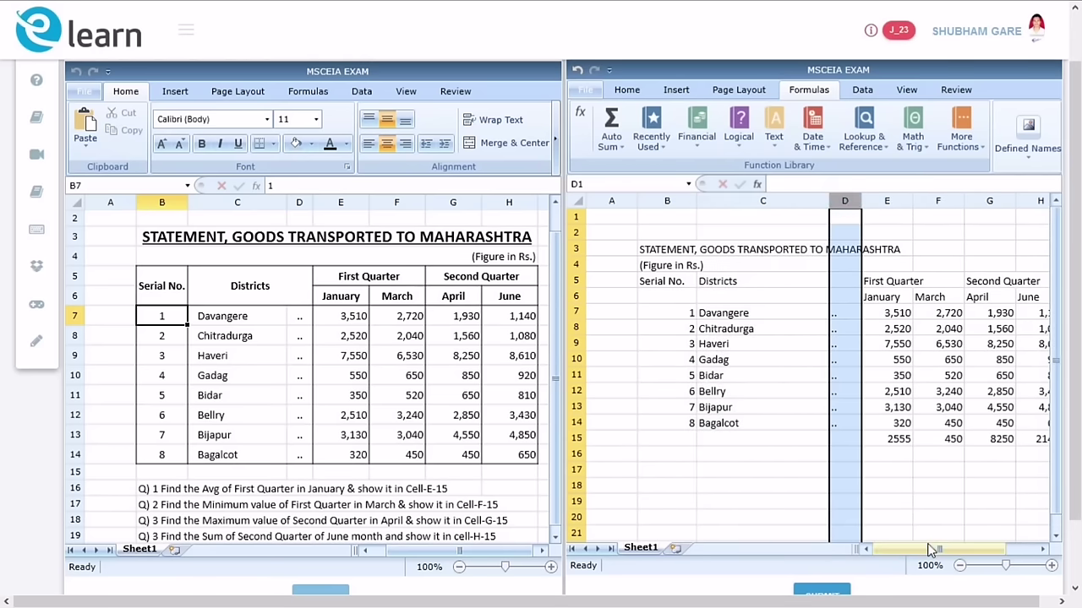
Step: Widen the four month columns E to H slightly and equally
{"action": "left_click_drag", "start_coordinate": [928, 548], "coordinate": [956, 545]}
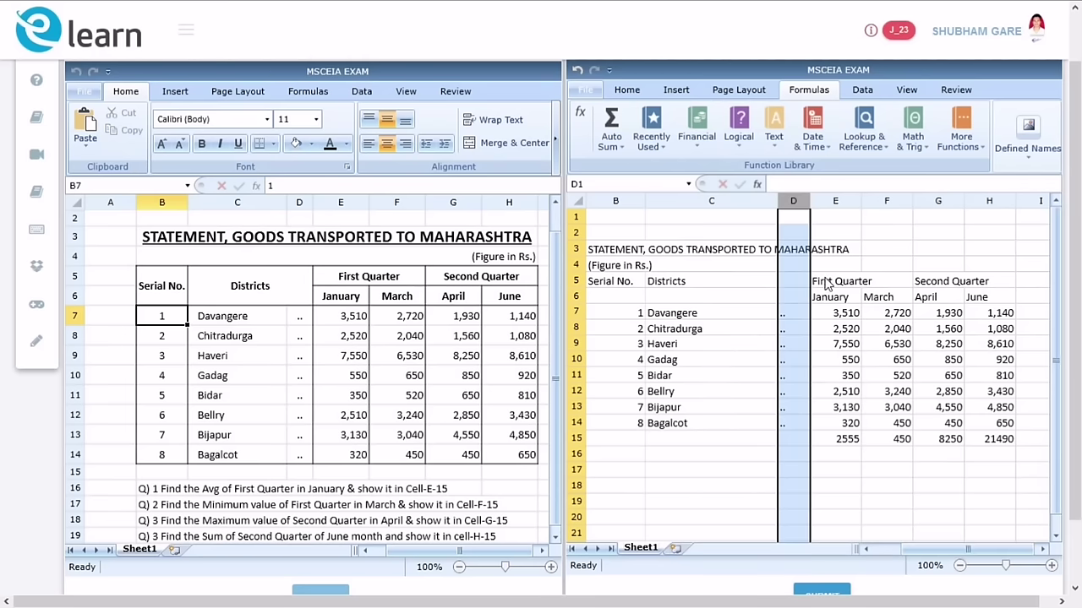
{"action": "left_click_drag", "start_coordinate": [835, 203], "coordinate": [982, 212]}
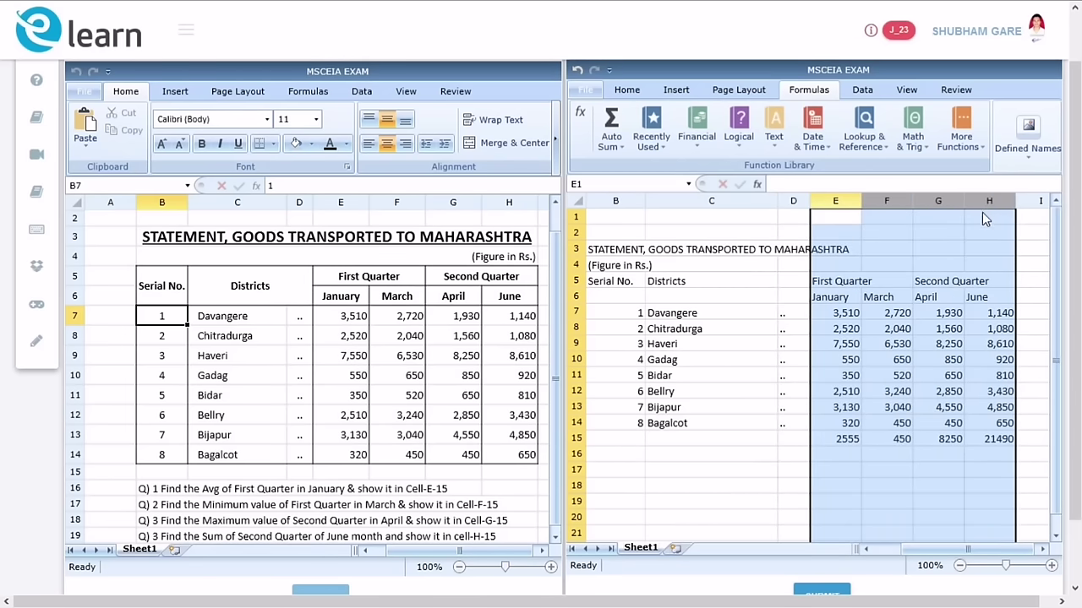
{"action": "left_click", "coordinate": [837, 207]}
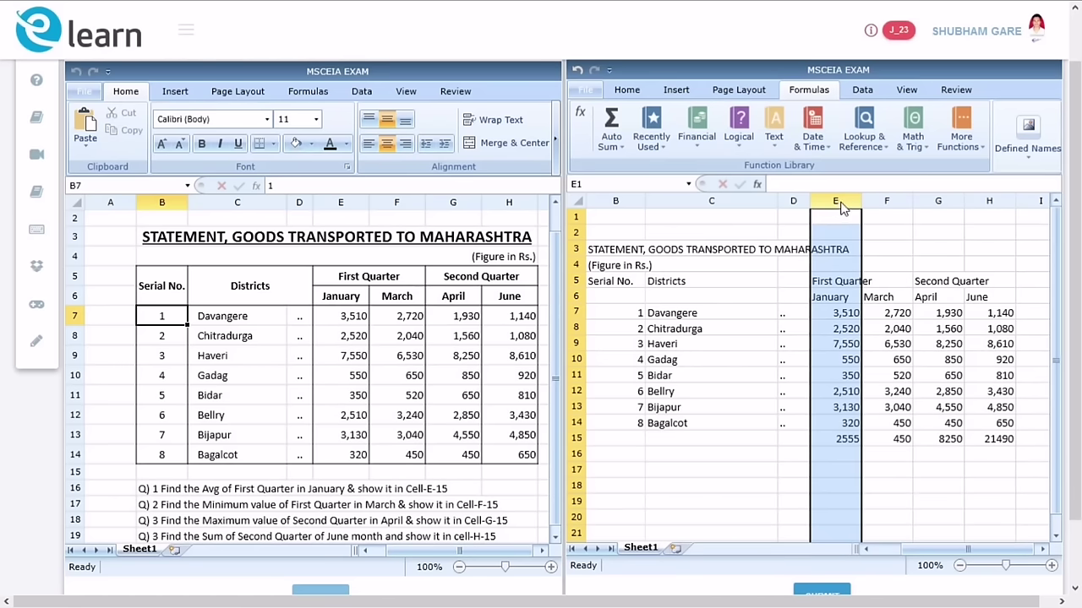
{"action": "left_click_drag", "start_coordinate": [842, 207], "coordinate": [988, 214]}
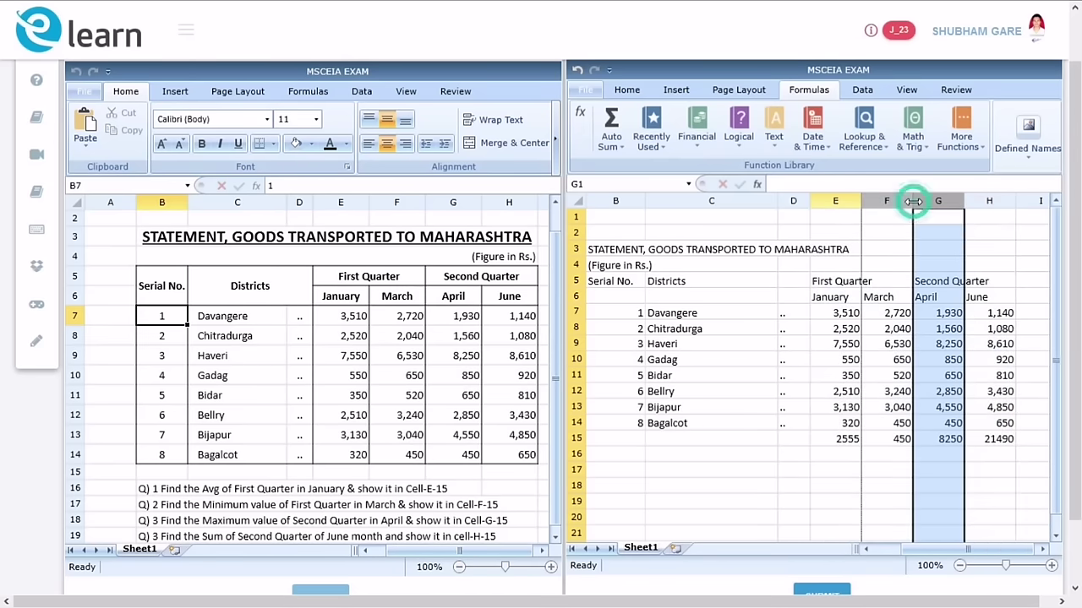
{"action": "left_click", "coordinate": [845, 204]}
{"action": "left_click_drag", "start_coordinate": [845, 204], "coordinate": [984, 204]}
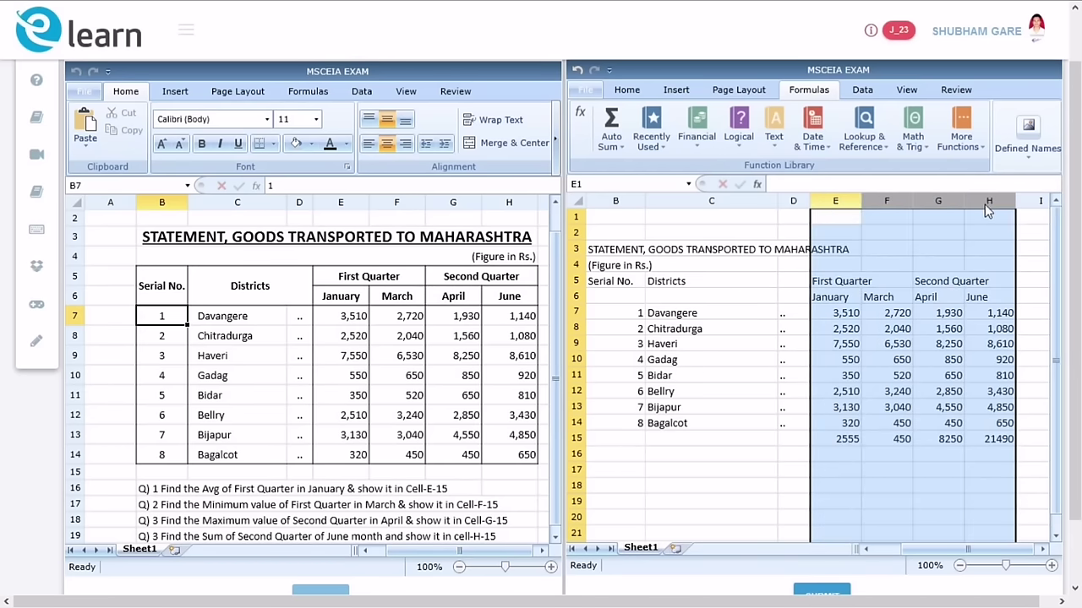
{"action": "left_click", "coordinate": [903, 201]}
{"action": "left_click_drag", "start_coordinate": [835, 201], "coordinate": [1022, 202]}
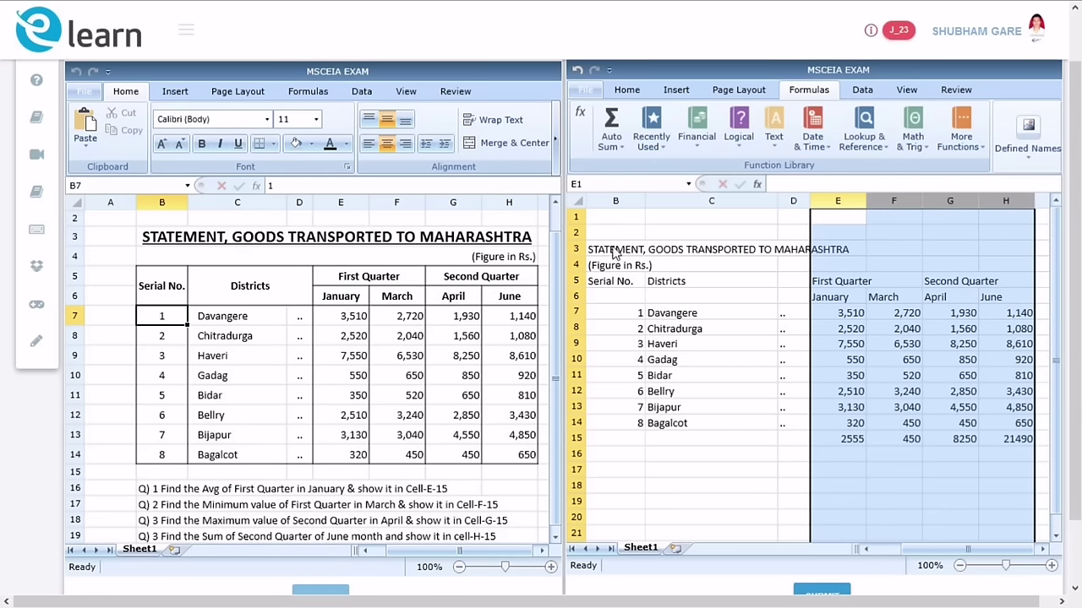
{"action": "left_click", "coordinate": [619, 203]}
{"action": "left_click", "coordinate": [712, 202]}
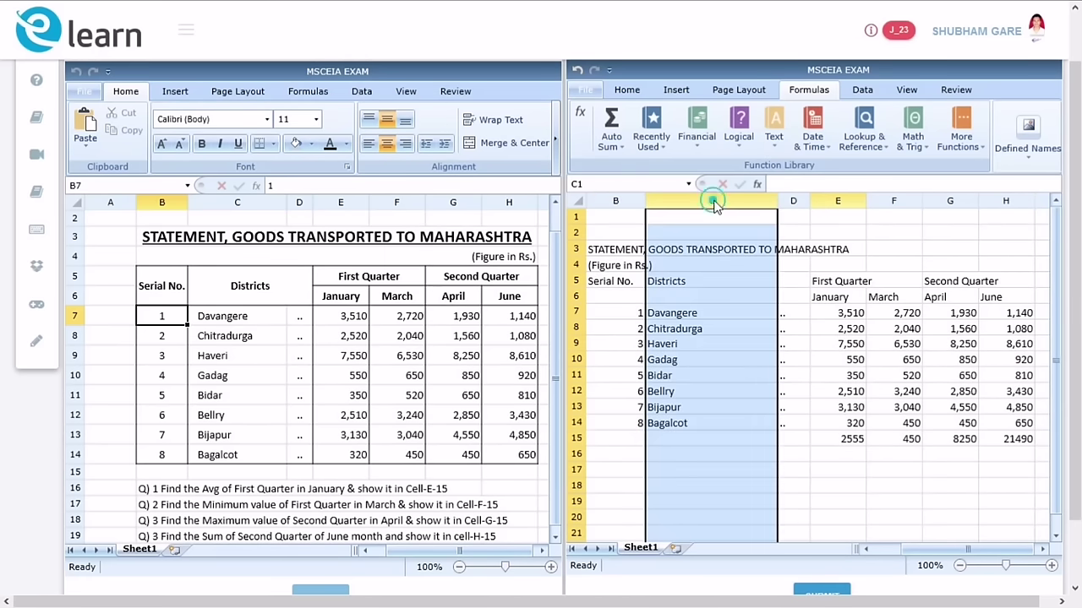
{"action": "left_click", "coordinate": [796, 203]}
{"action": "left_click", "coordinate": [857, 206]}
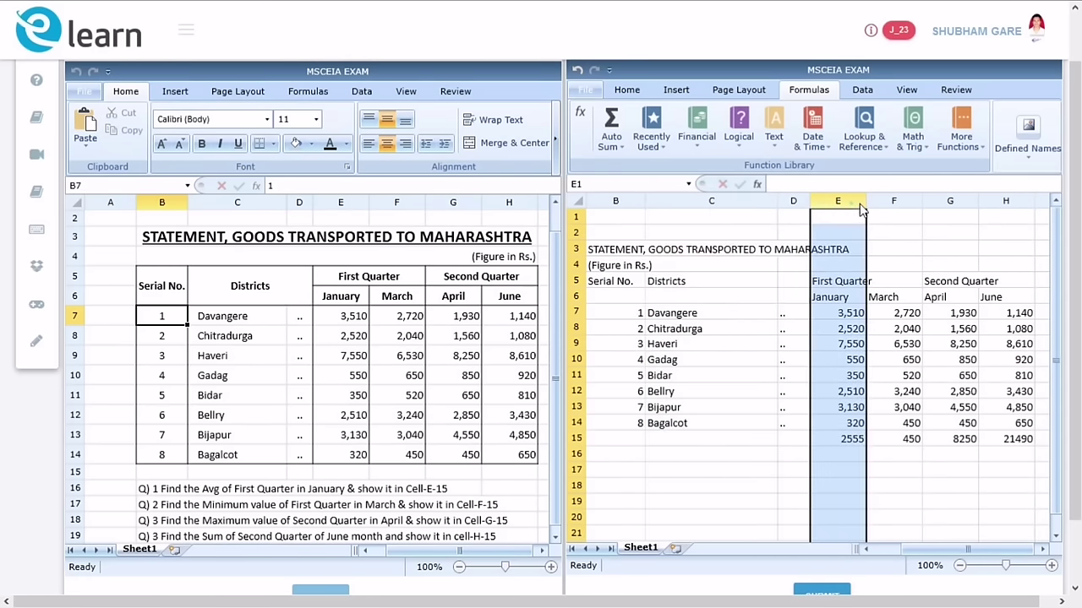
{"action": "left_click_drag", "start_coordinate": [860, 209], "coordinate": [998, 221]}
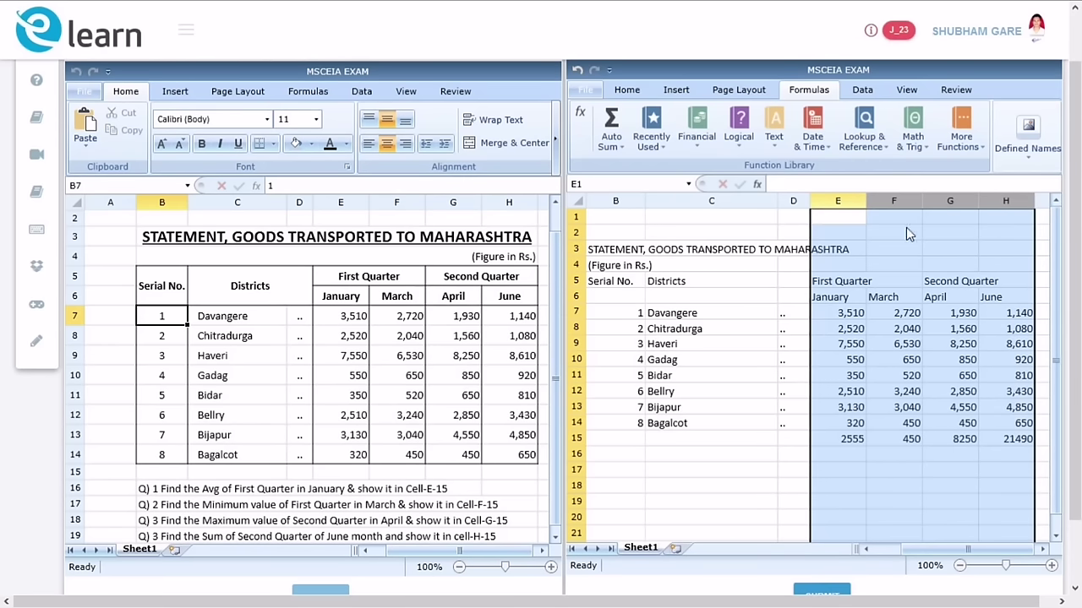
Step: Make the statement title in row 3, across B3:H3, bold and underlined
{"action": "left_click", "coordinate": [614, 252]}
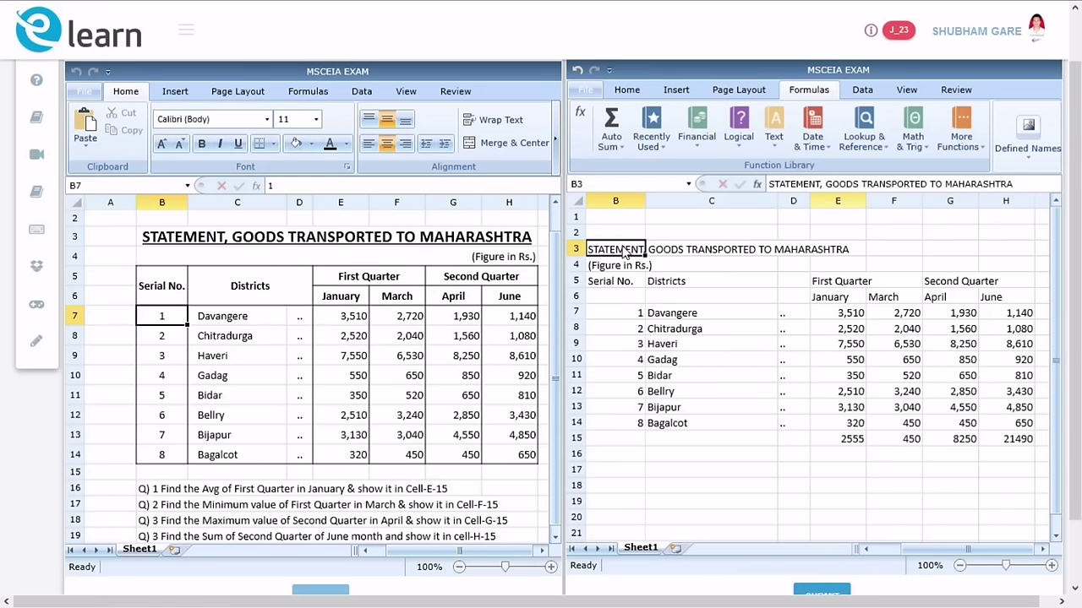
{"action": "left_click_drag", "start_coordinate": [625, 253], "coordinate": [989, 263]}
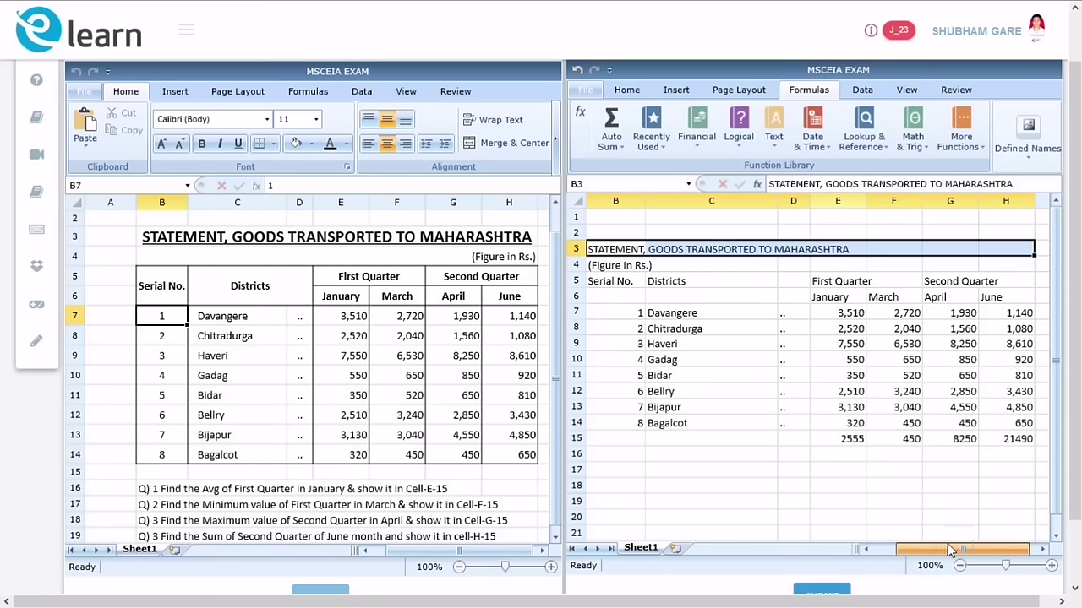
{"action": "left_click", "coordinate": [627, 91]}
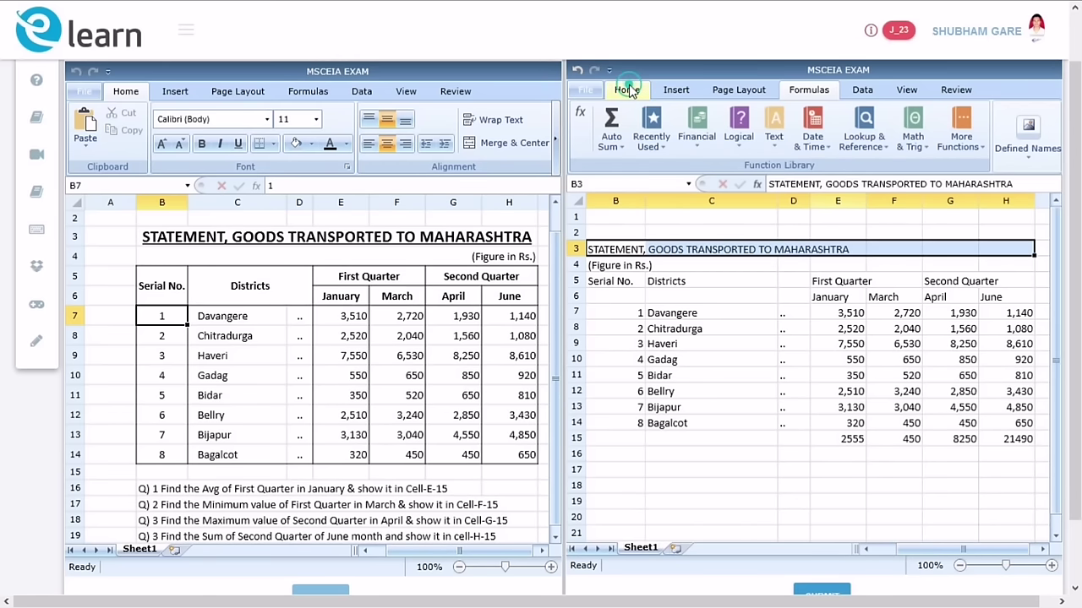
{"action": "left_click", "coordinate": [573, 142]}
{"action": "left_click", "coordinate": [573, 142]}
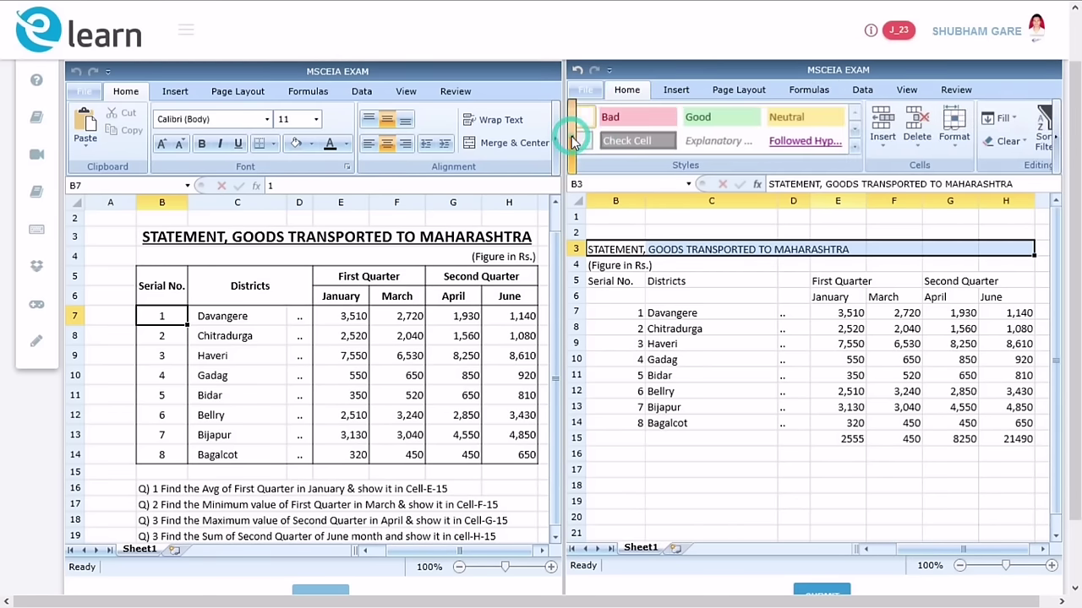
{"action": "left_click", "coordinate": [573, 142]}
{"action": "left_click", "coordinate": [573, 142]}
{"action": "left_click", "coordinate": [573, 142]}
{"action": "left_click", "coordinate": [573, 142]}
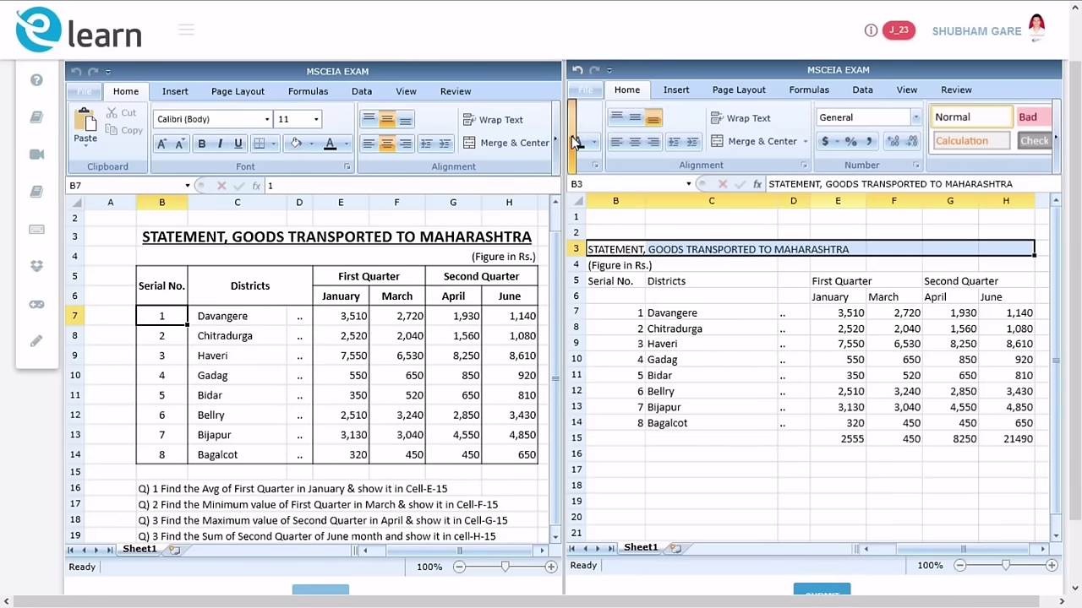
{"action": "left_click", "coordinate": [573, 142]}
{"action": "left_click", "coordinate": [573, 142]}
{"action": "left_click", "coordinate": [573, 142]}
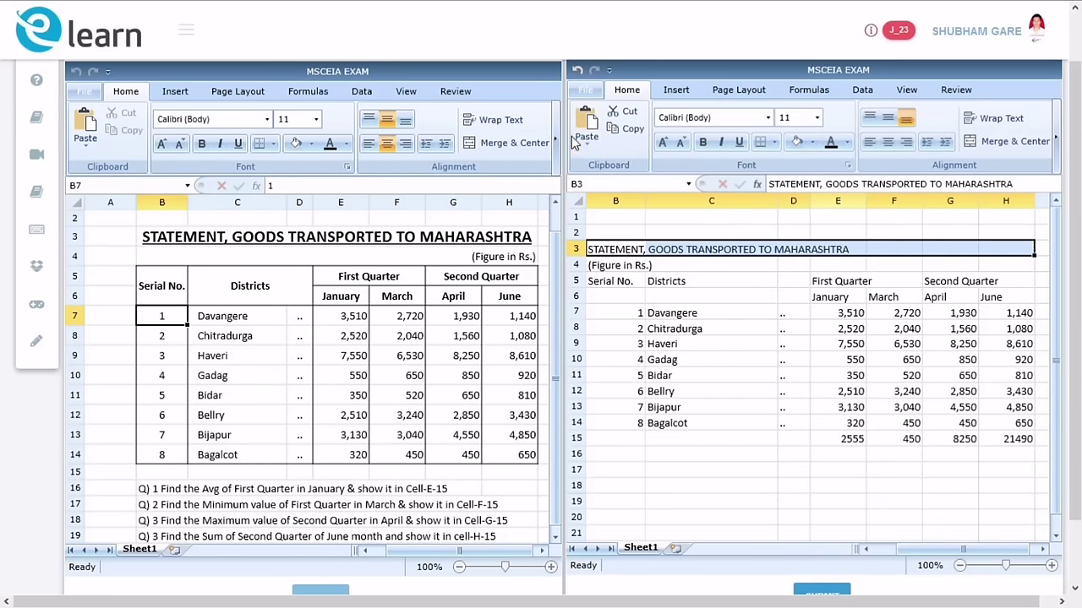
{"action": "left_click", "coordinate": [703, 143]}
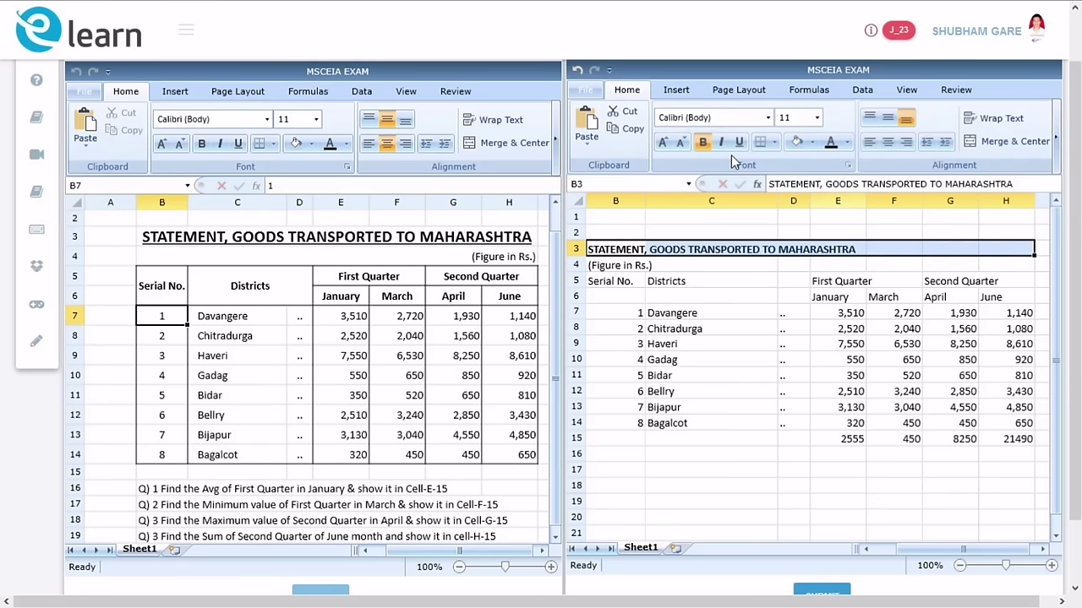
{"action": "left_click", "coordinate": [739, 143]}
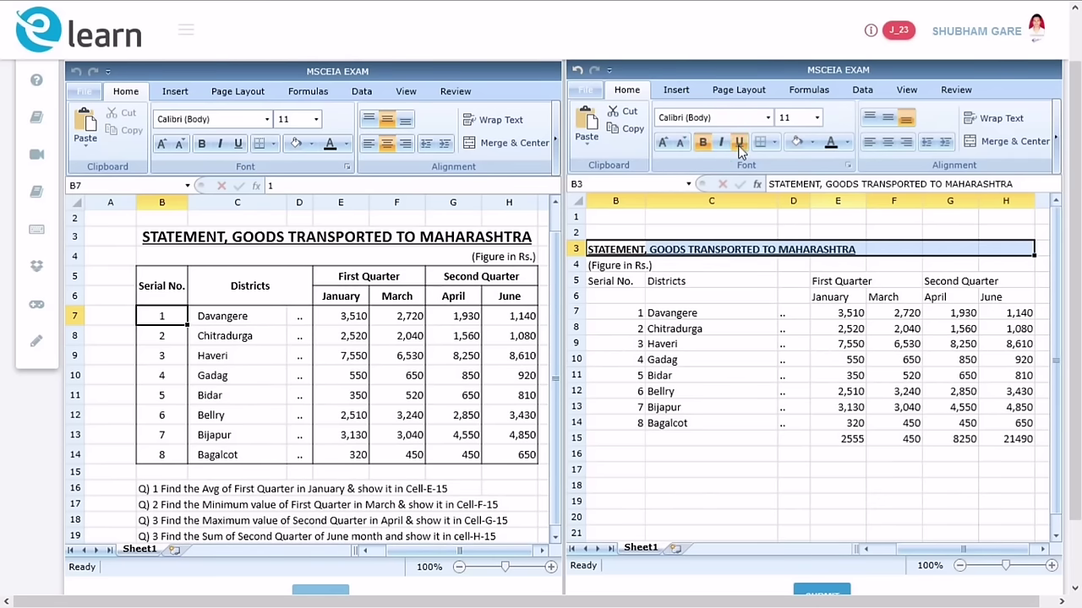
Step: Set the title's font size to 16 and merge and center it across B3:H3
{"action": "left_click", "coordinate": [817, 121]}
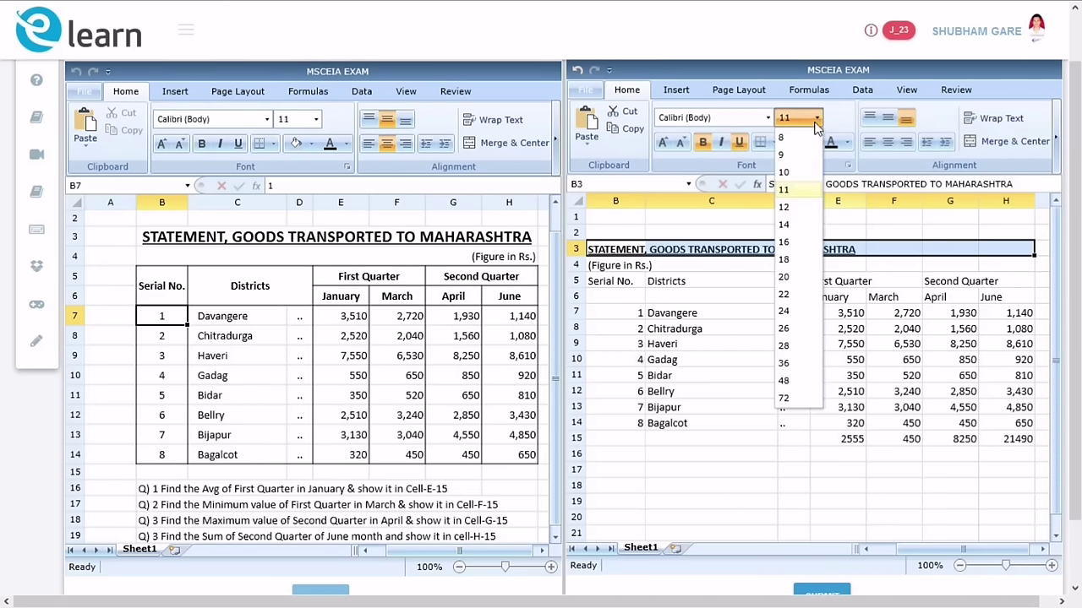
{"action": "left_click", "coordinate": [798, 243]}
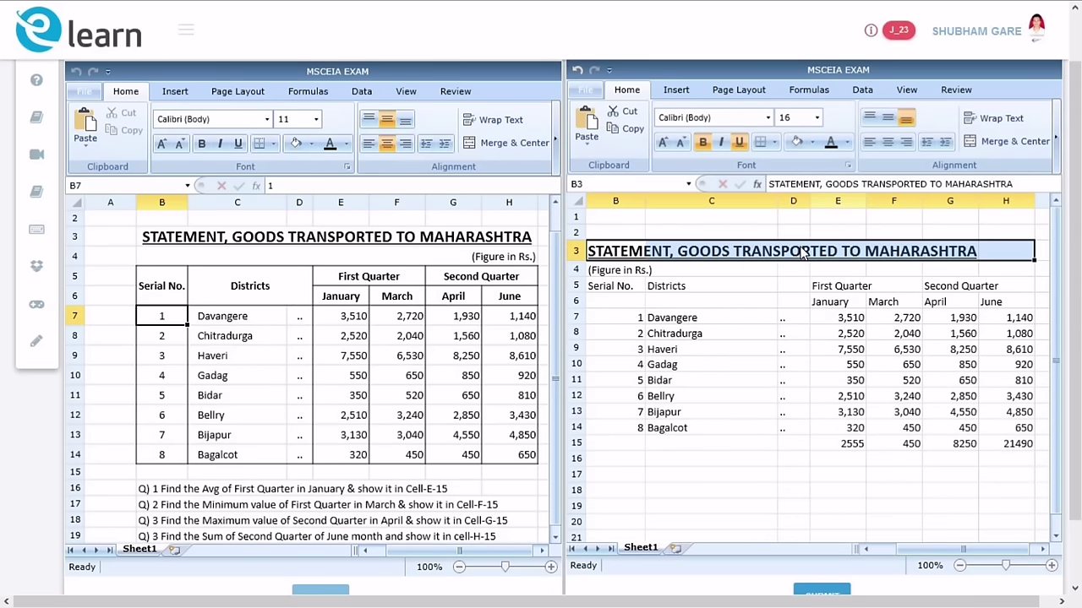
{"action": "left_click", "coordinate": [1018, 144]}
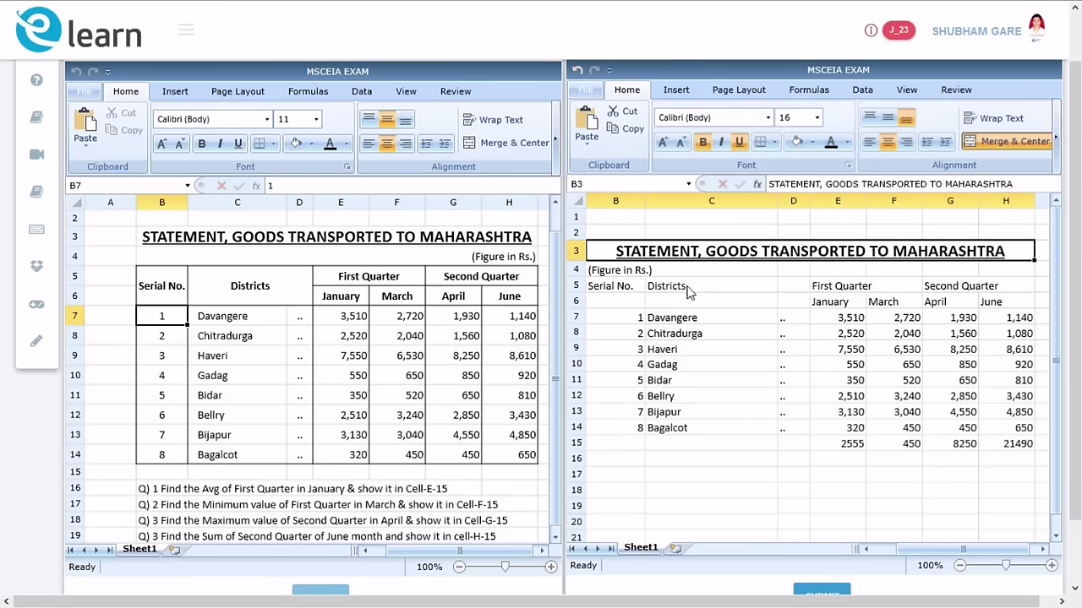
Step: Merge B4:H4 with Merge Across and right-align the "(Figure in Rs.)" line, checking it against the model sheet
{"action": "left_click", "coordinate": [604, 270]}
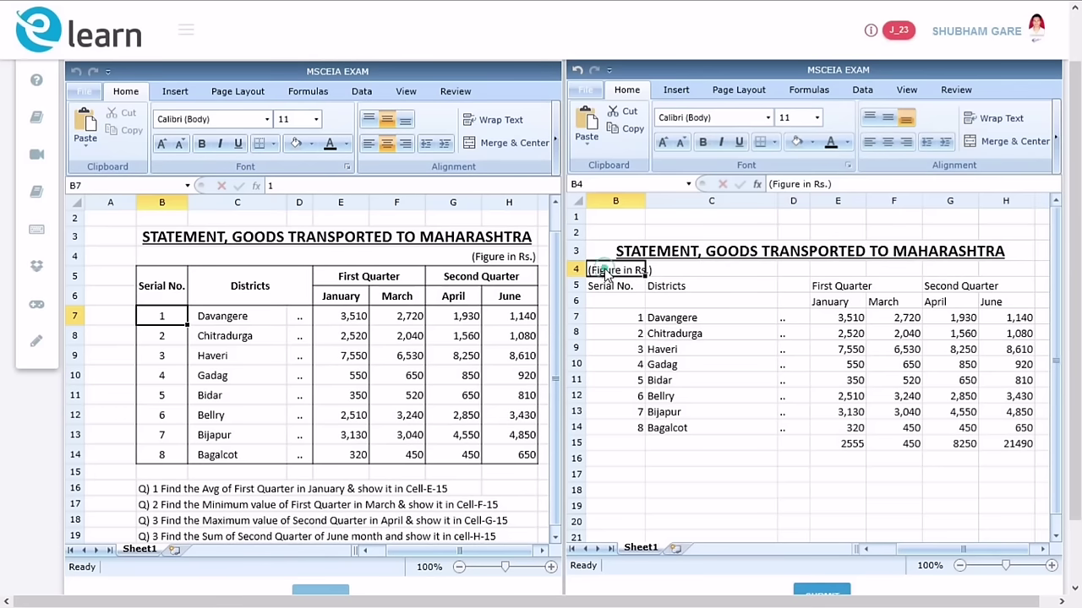
{"action": "left_click_drag", "start_coordinate": [604, 272], "coordinate": [984, 270]}
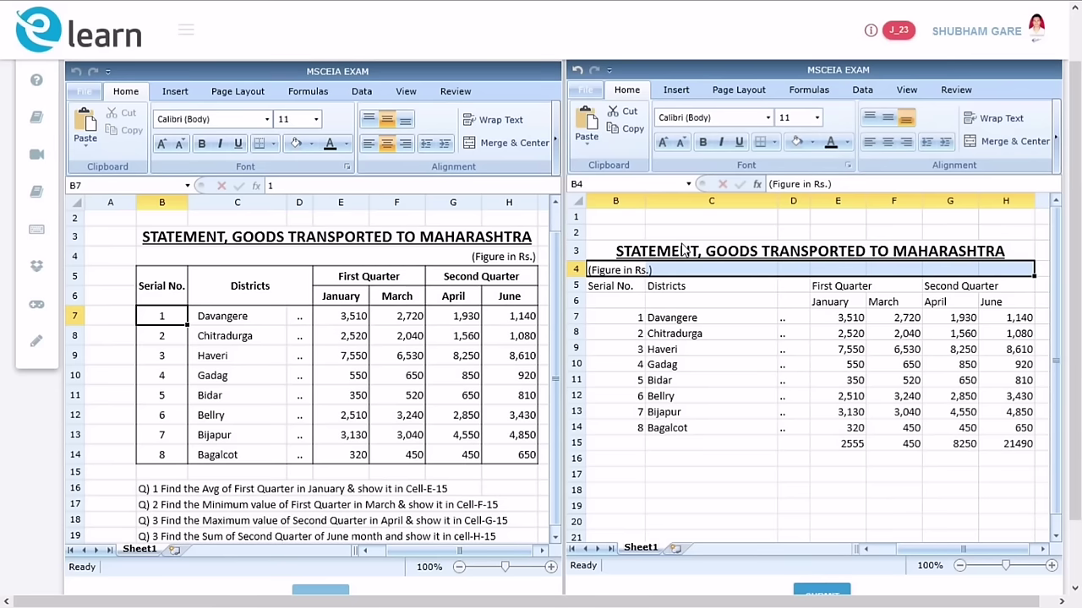
{"action": "left_click", "coordinate": [1059, 169]}
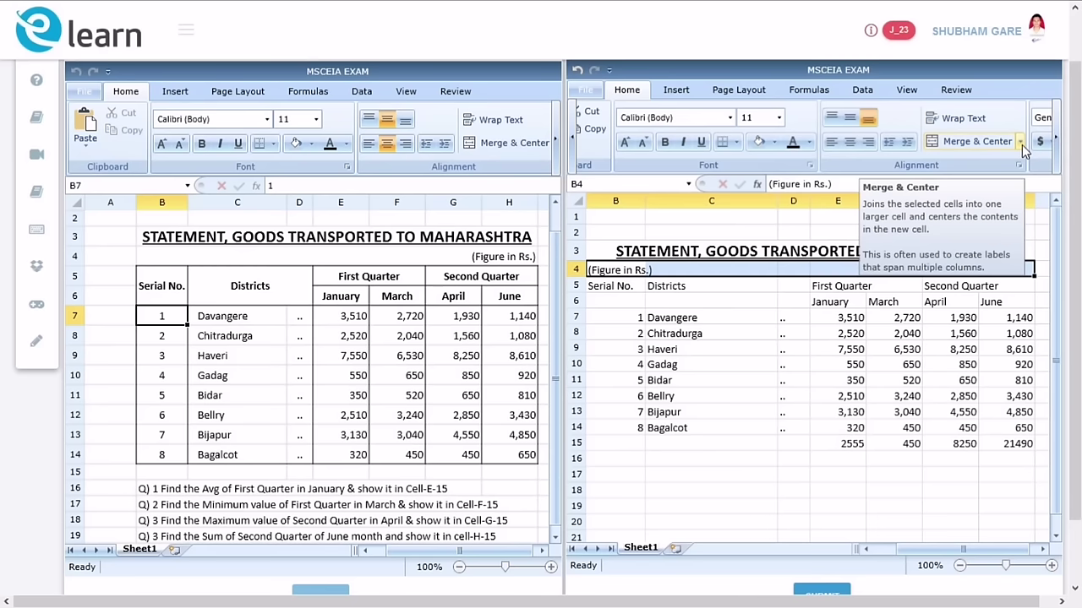
{"action": "left_click", "coordinate": [1020, 144]}
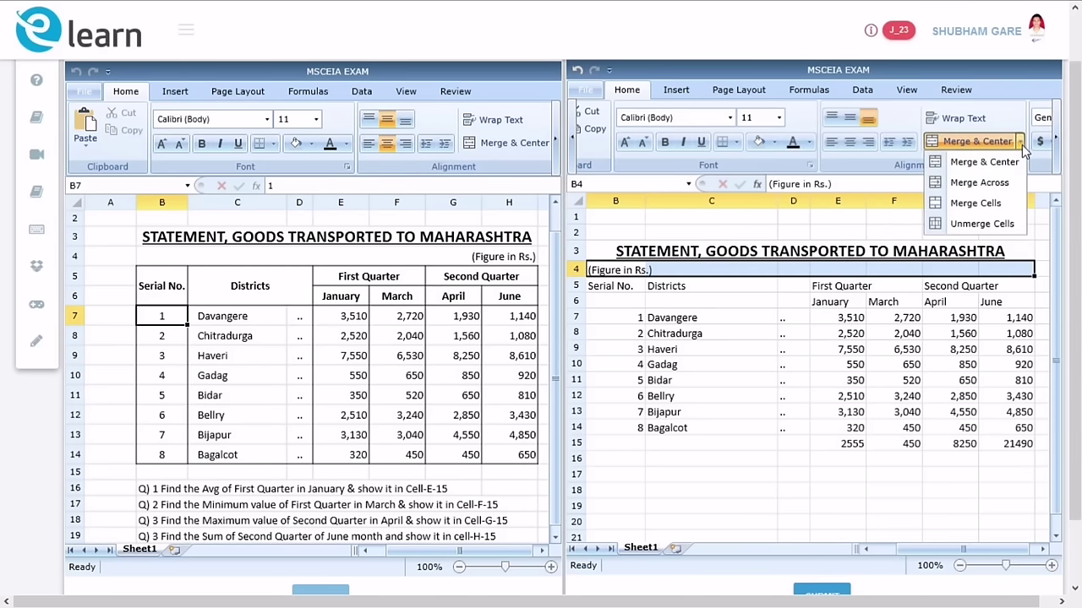
{"action": "left_click", "coordinate": [1003, 184]}
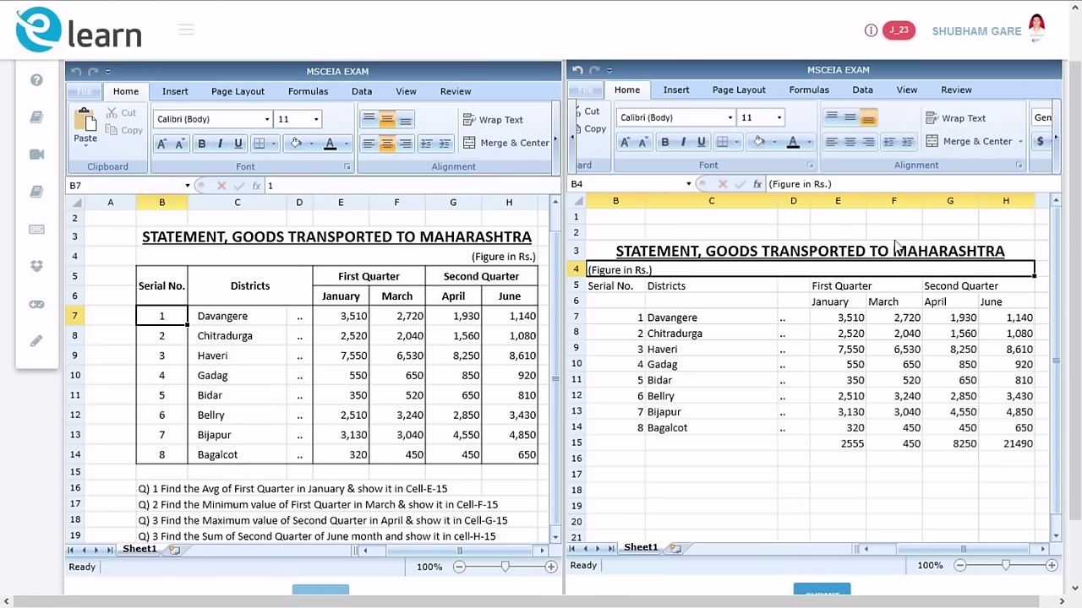
{"action": "left_click", "coordinate": [868, 143]}
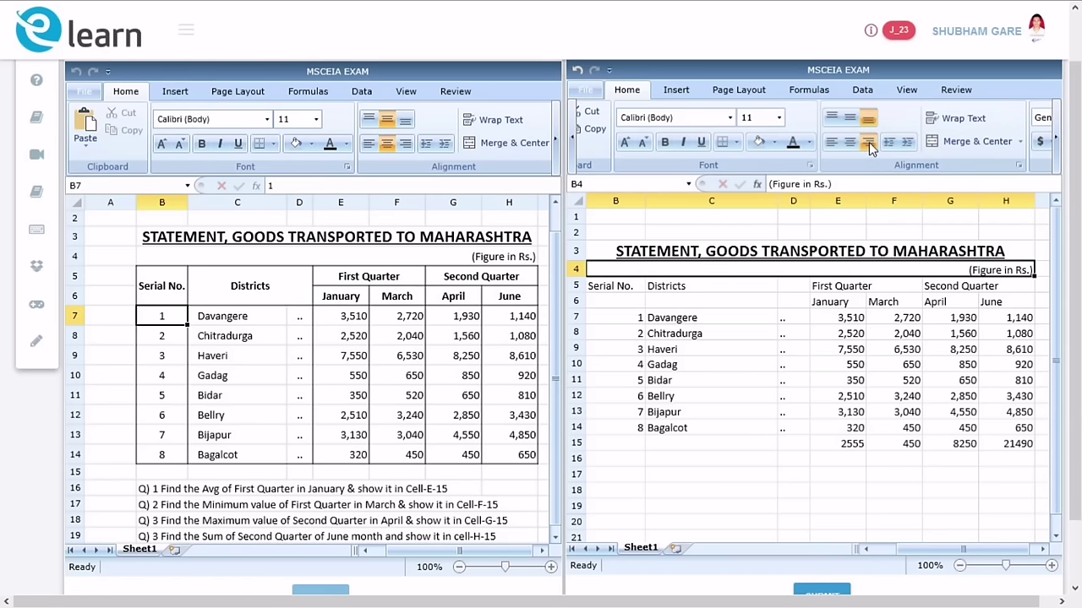
{"action": "left_click", "coordinate": [522, 262]}
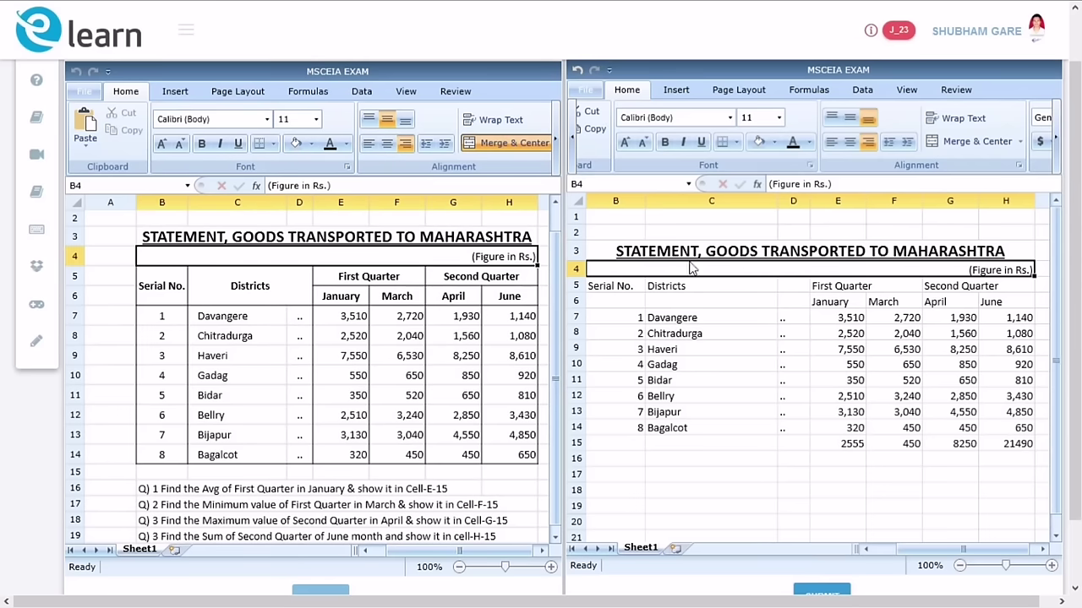
Step: Make the Serial No. heading bold and merge and center it over B5:B6
{"action": "double_click", "coordinate": [617, 289]}
{"action": "key", "text": "Return"}
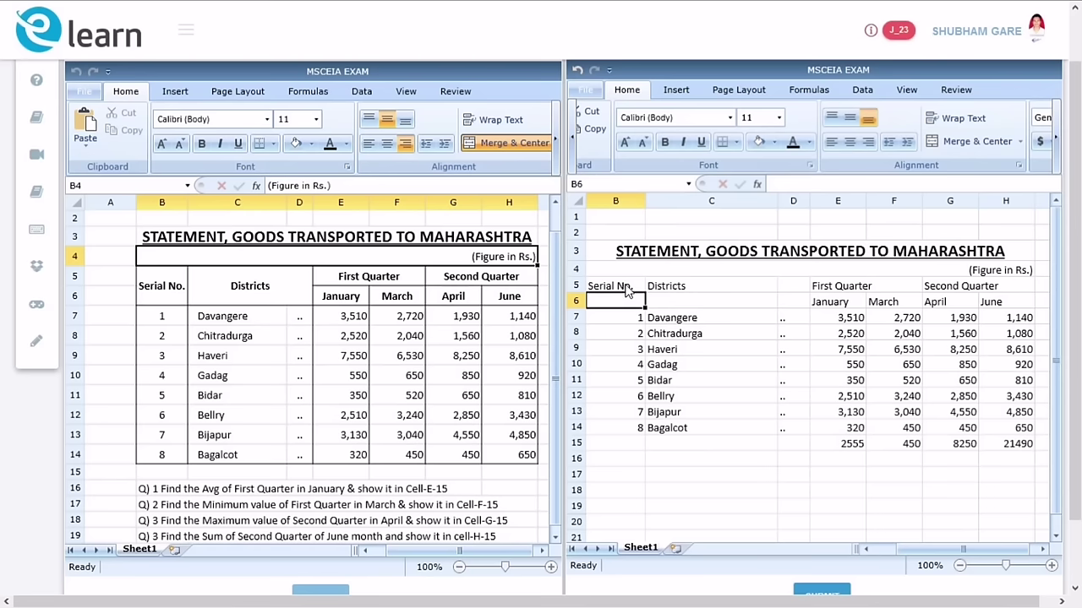
{"action": "left_click_drag", "start_coordinate": [621, 287], "coordinate": [628, 305]}
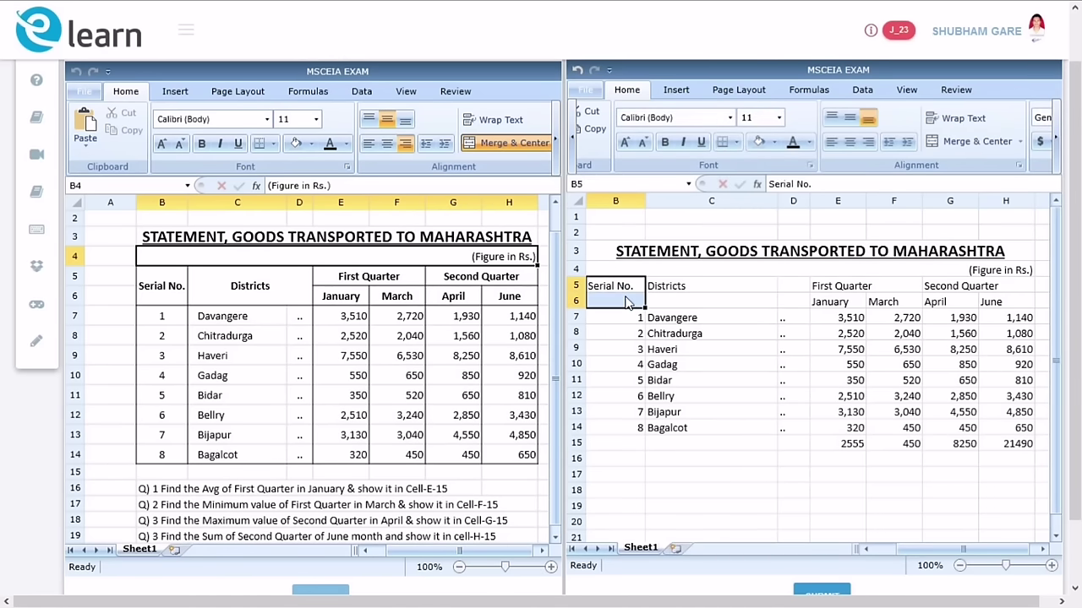
{"action": "left_click", "coordinate": [665, 144]}
{"action": "left_click", "coordinate": [942, 151]}
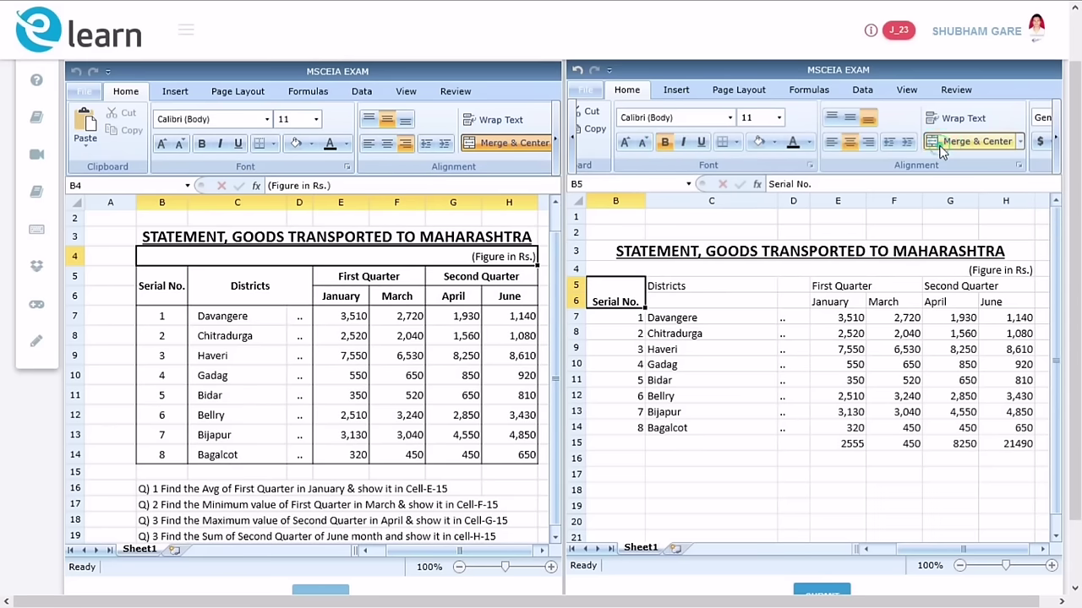
Step: Make the Districts heading bold and merge and center it over C5:D6
{"action": "double_click", "coordinate": [691, 289]}
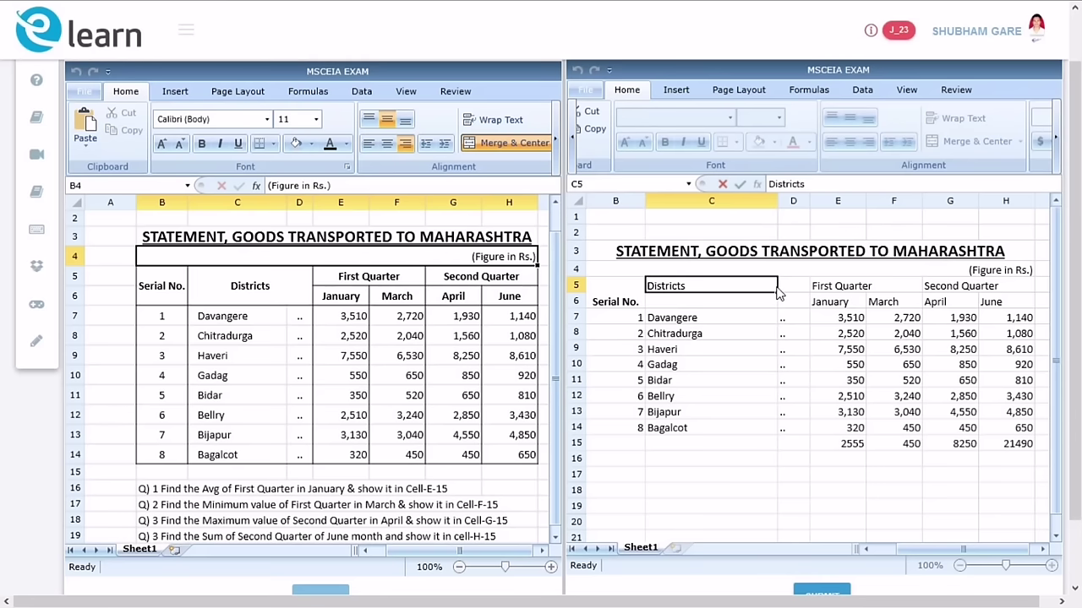
{"action": "left_click_drag", "start_coordinate": [775, 289], "coordinate": [781, 301]}
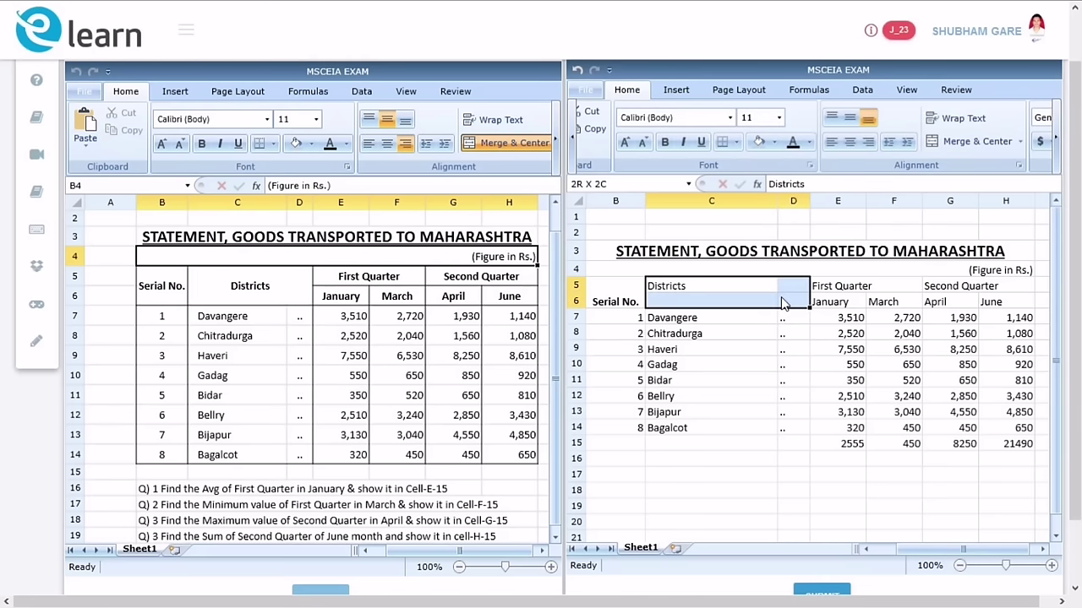
{"action": "left_click_drag", "start_coordinate": [782, 304], "coordinate": [781, 304]}
{"action": "left_click", "coordinate": [665, 142]}
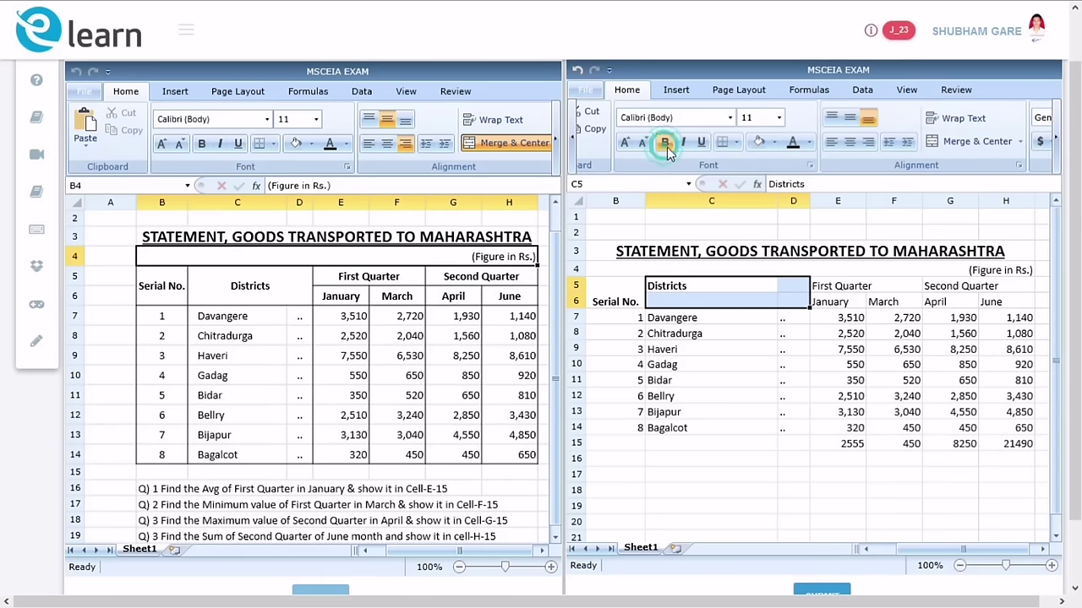
{"action": "left_click", "coordinate": [950, 141]}
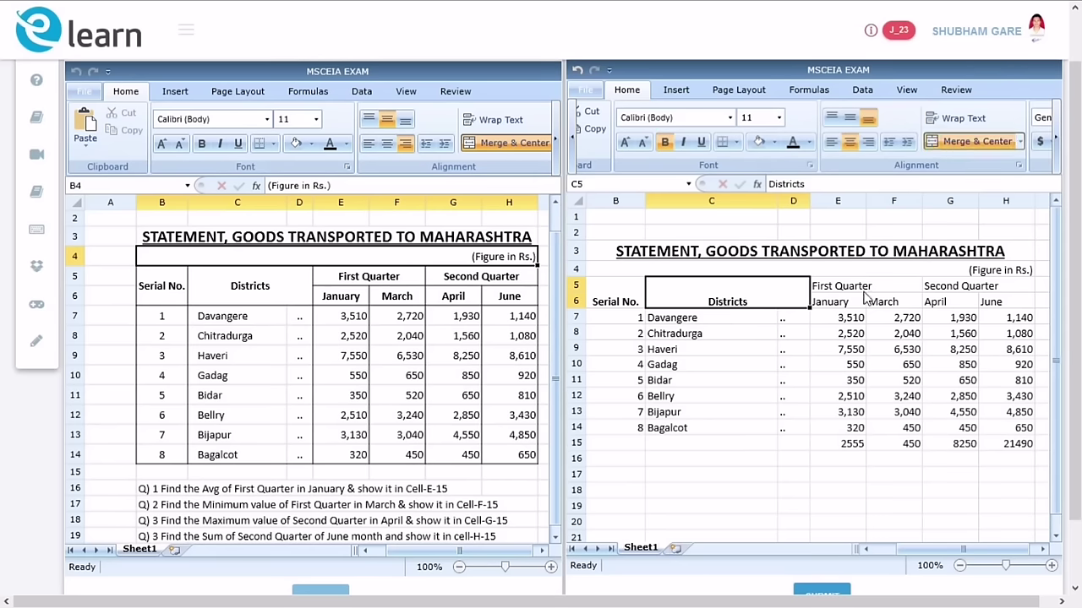
Step: Make the First Quarter and Second Quarter headings bold, merged and centered over E5:F5 and G5:H5 respectively
{"action": "left_click_drag", "start_coordinate": [835, 293], "coordinate": [876, 293]}
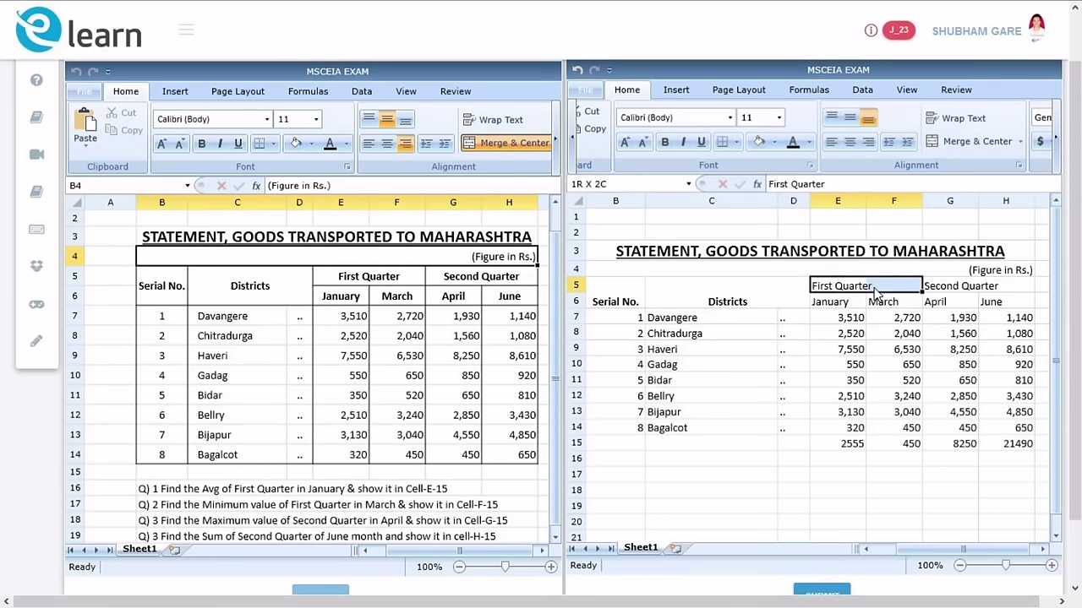
{"action": "left_click", "coordinate": [664, 142]}
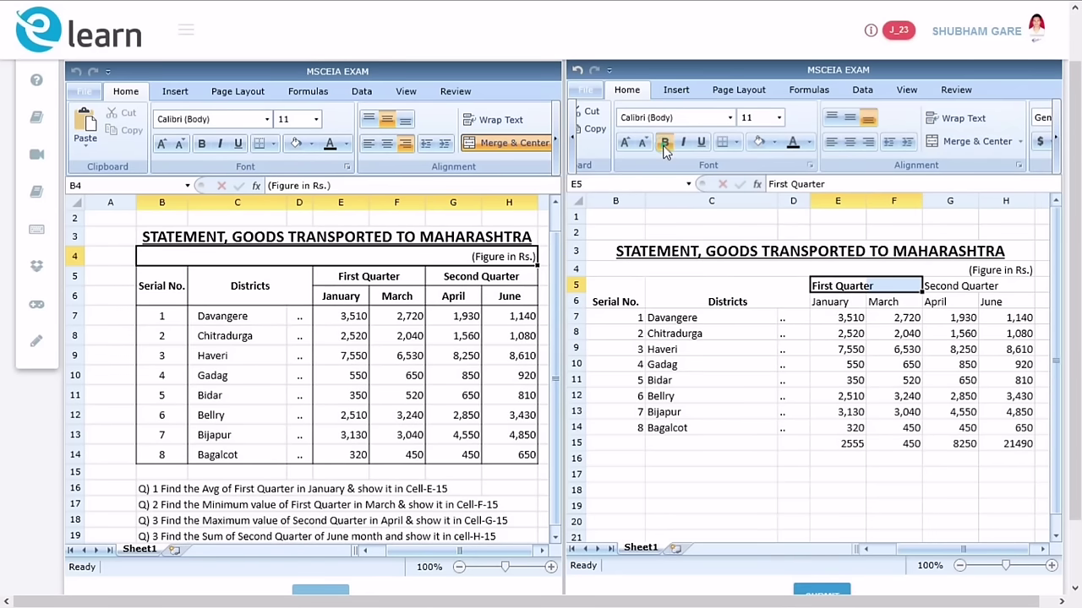
{"action": "left_click", "coordinate": [955, 144]}
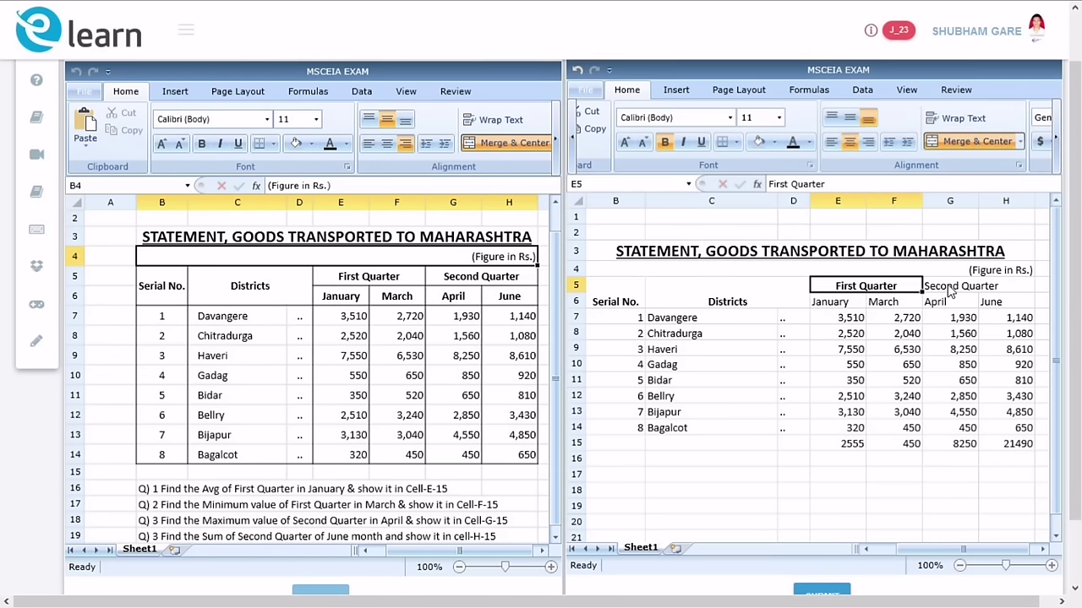
{"action": "left_click", "coordinate": [950, 292]}
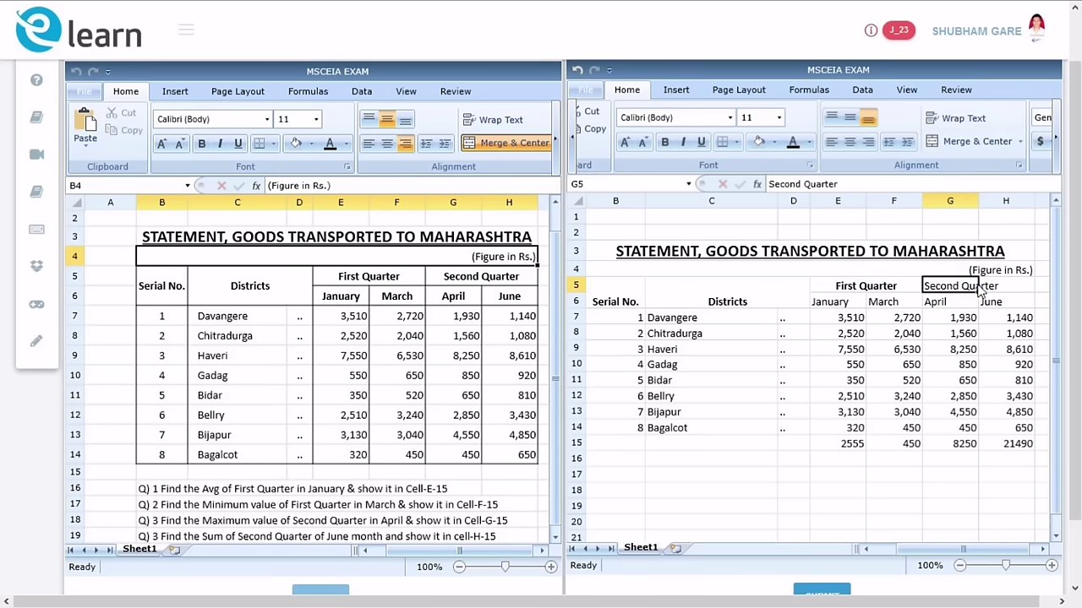
{"action": "left_click_drag", "start_coordinate": [980, 289], "coordinate": [985, 292]}
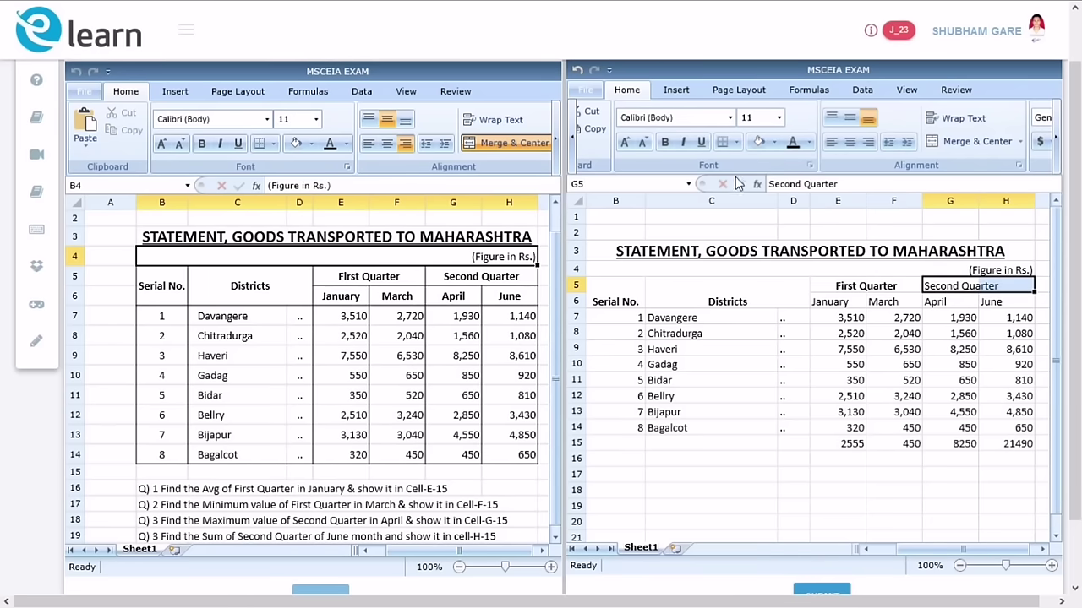
{"action": "left_click", "coordinate": [669, 146]}
{"action": "left_click", "coordinate": [945, 143]}
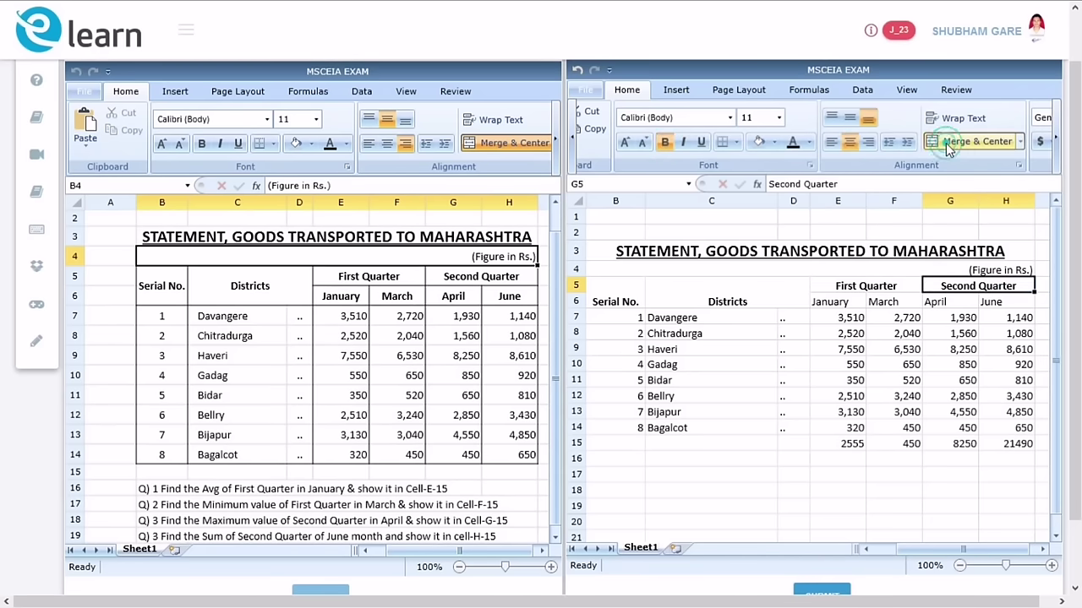
Step: Make the month headings January to June in E6:H6 bold and centered
{"action": "left_click", "coordinate": [839, 305]}
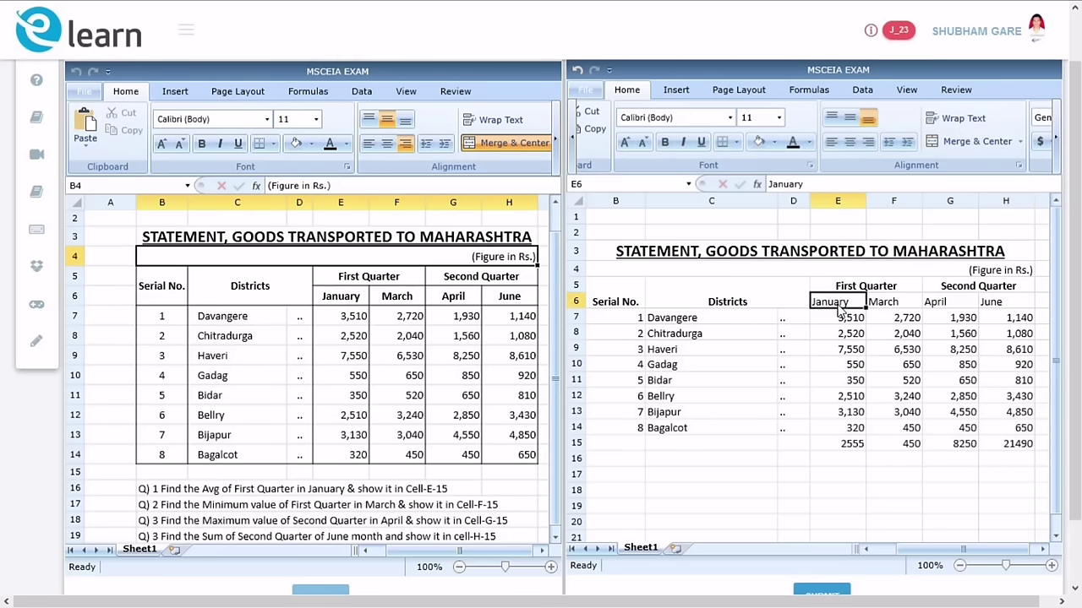
{"action": "left_click_drag", "start_coordinate": [839, 309], "coordinate": [987, 313]}
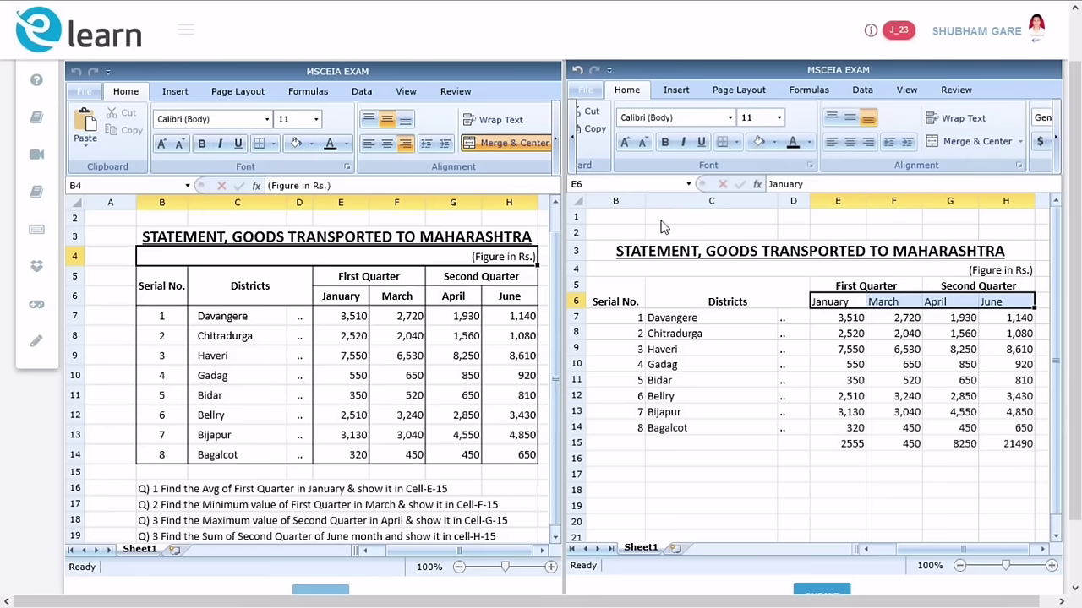
{"action": "left_click", "coordinate": [668, 144]}
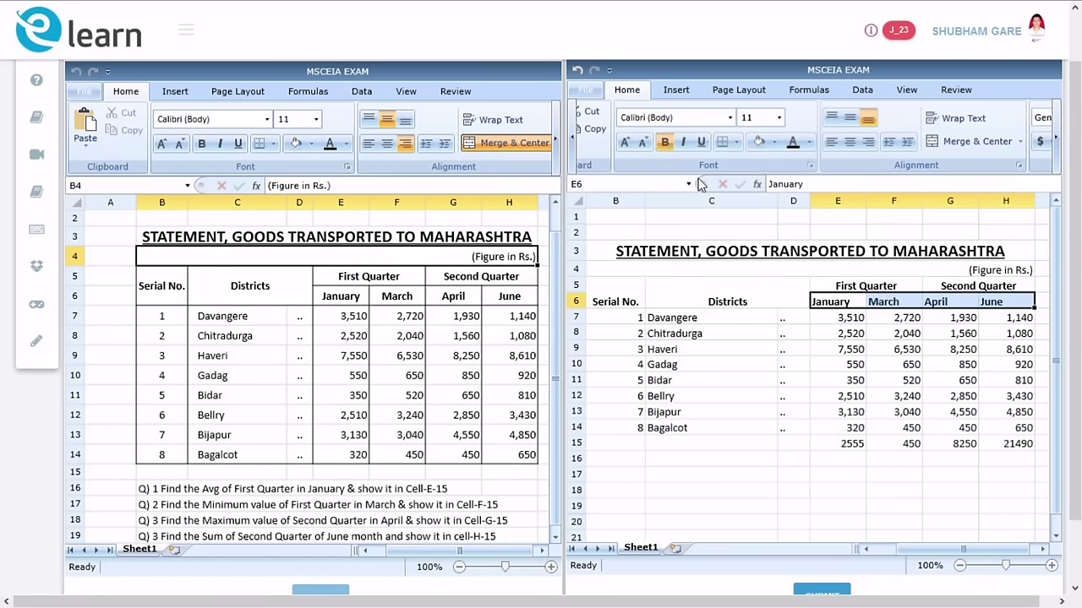
{"action": "left_click", "coordinate": [850, 144]}
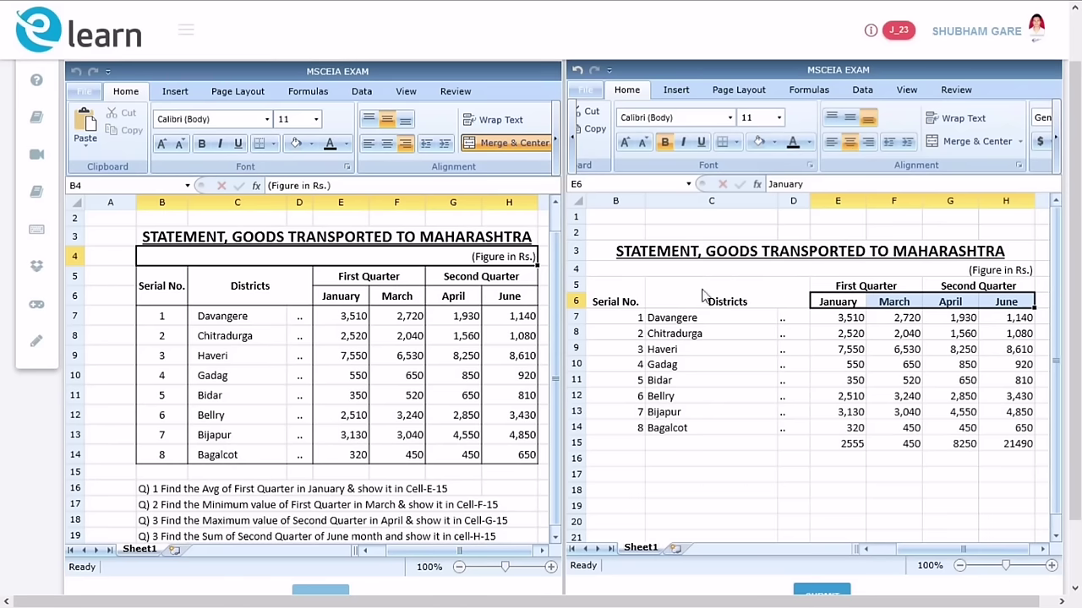
Step: Apply all borders to the heading rows B5:H6
{"action": "left_click_drag", "start_coordinate": [621, 302], "coordinate": [666, 300]}
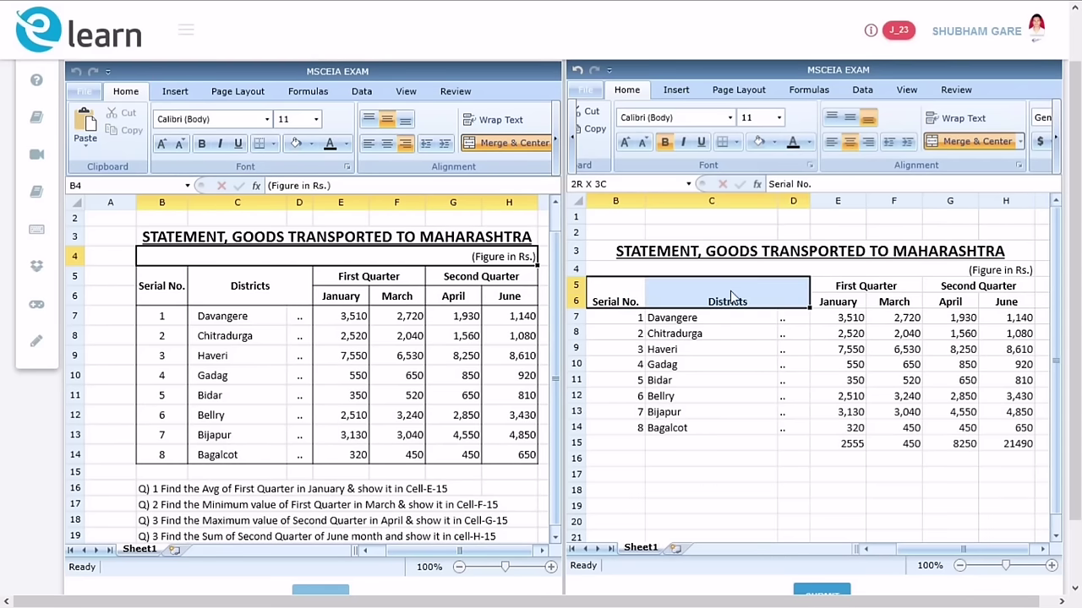
{"action": "left_click_drag", "start_coordinate": [866, 291], "coordinate": [961, 300]}
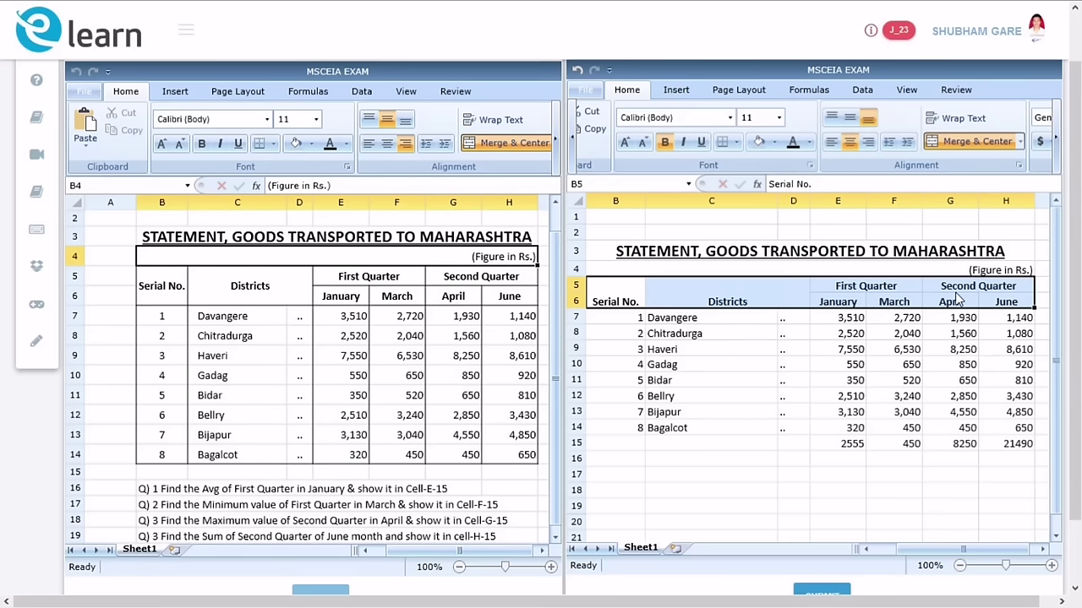
{"action": "left_click", "coordinate": [737, 142]}
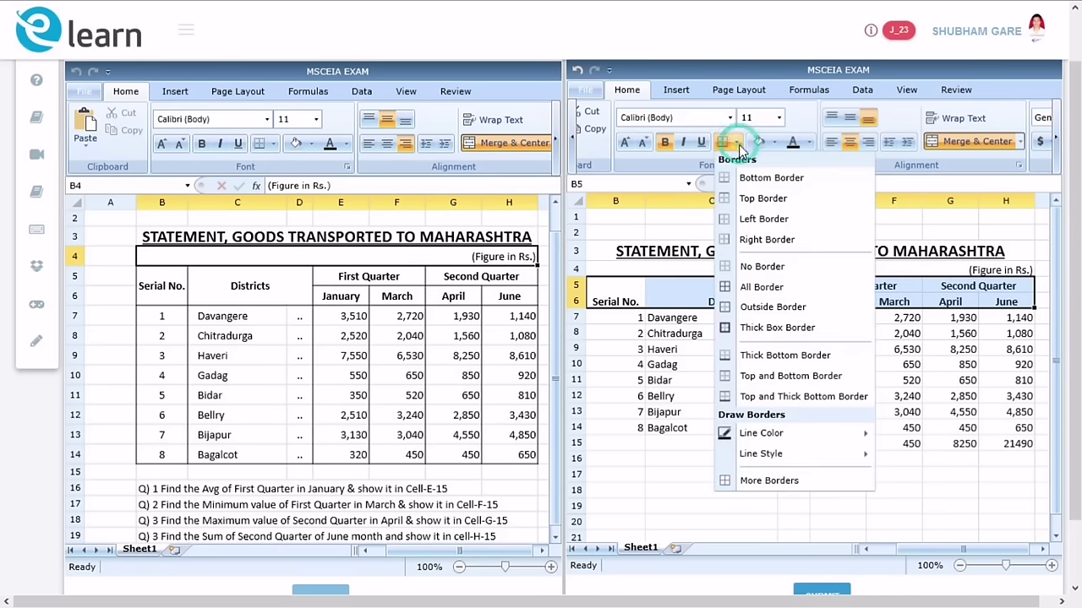
{"action": "left_click", "coordinate": [757, 288]}
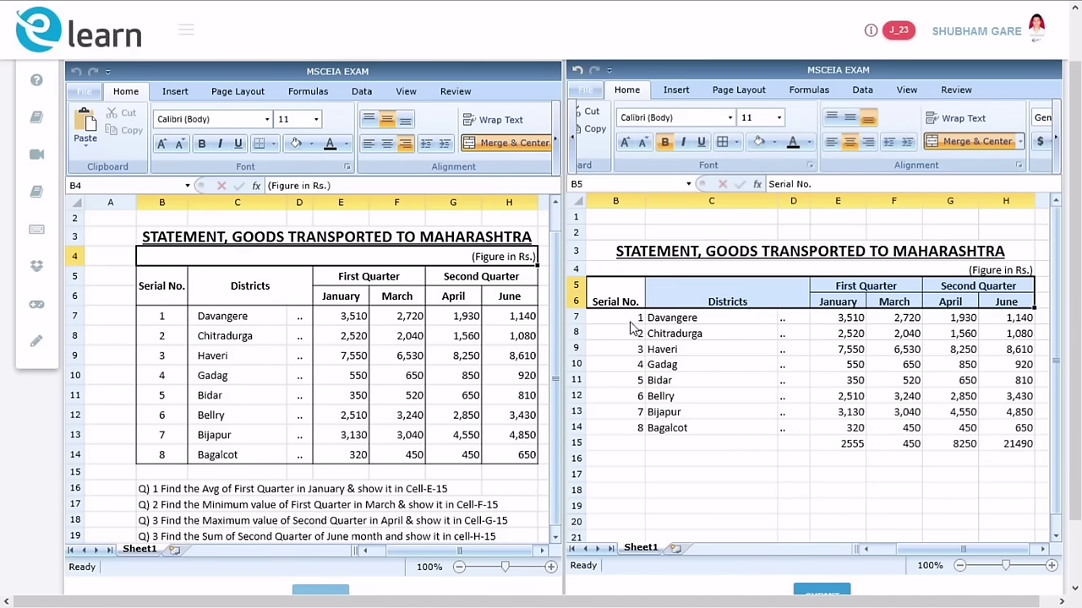
Step: Center the serial numbers in B7:B14 and increase the indent of the district names in C7:C14
{"action": "left_click_drag", "start_coordinate": [625, 318], "coordinate": [632, 428]}
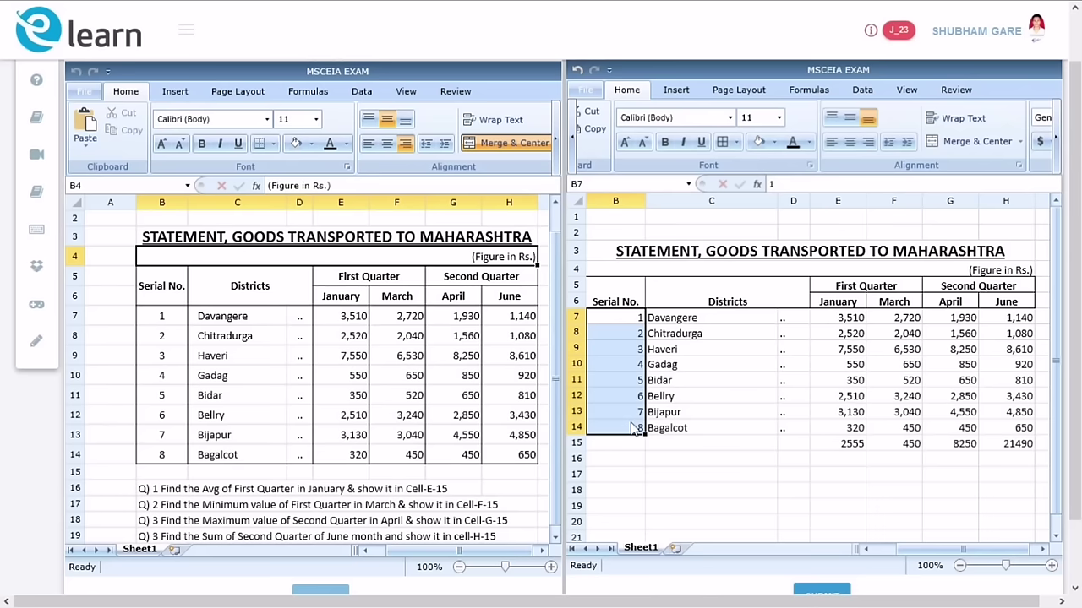
{"action": "left_click", "coordinate": [853, 145]}
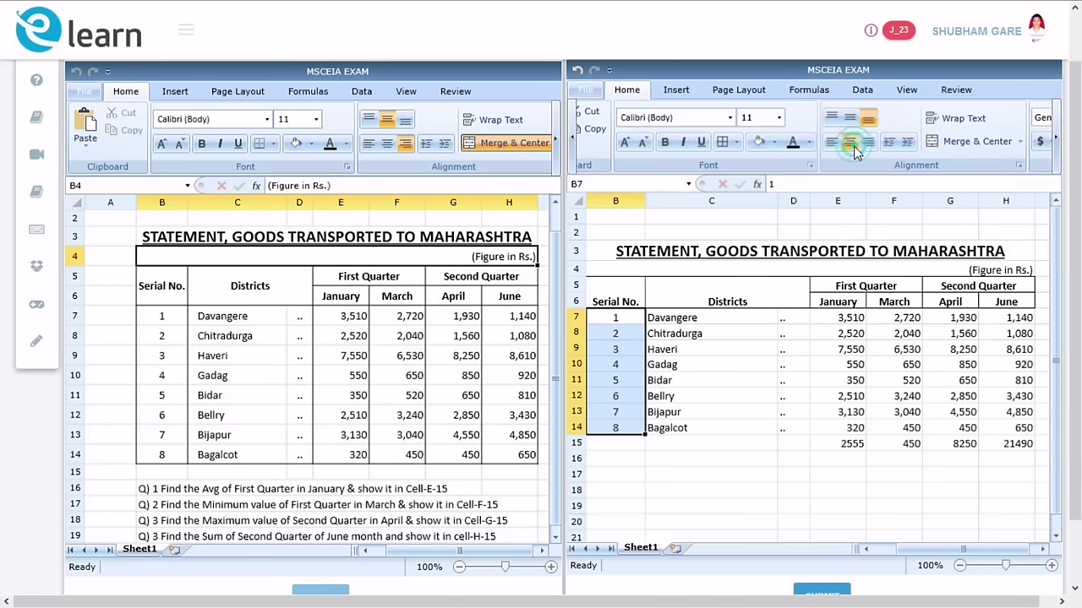
{"action": "left_click", "coordinate": [711, 319]}
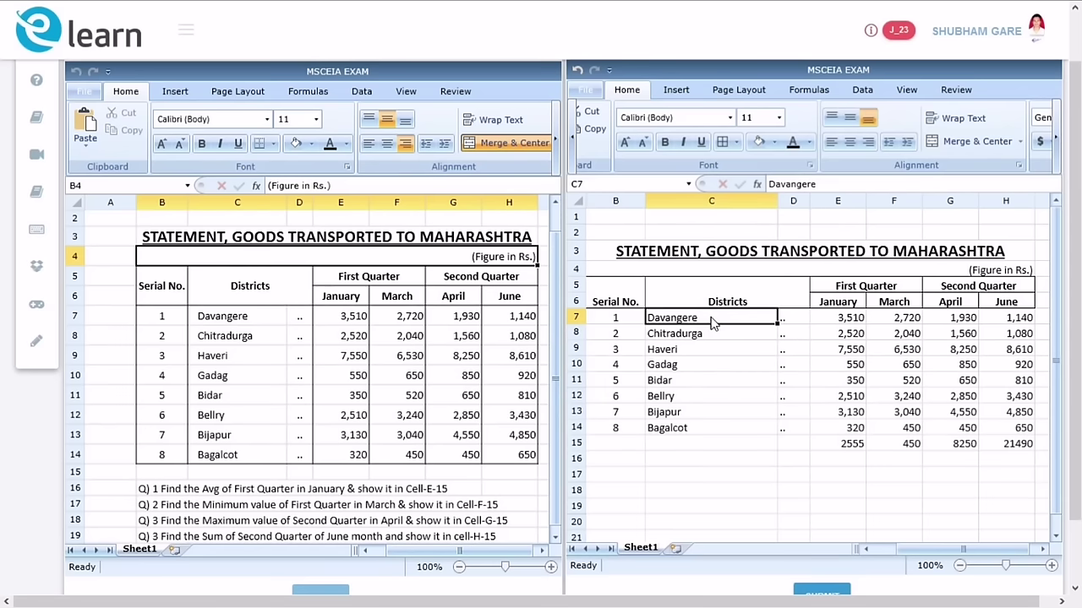
{"action": "left_click_drag", "start_coordinate": [711, 323], "coordinate": [715, 428]}
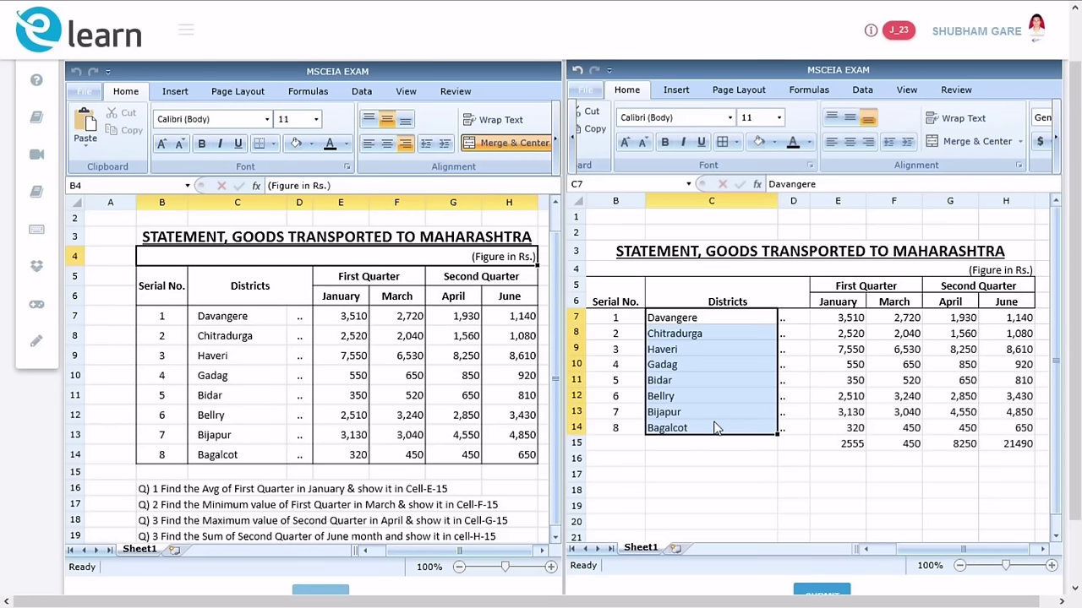
{"action": "left_click", "coordinate": [907, 144]}
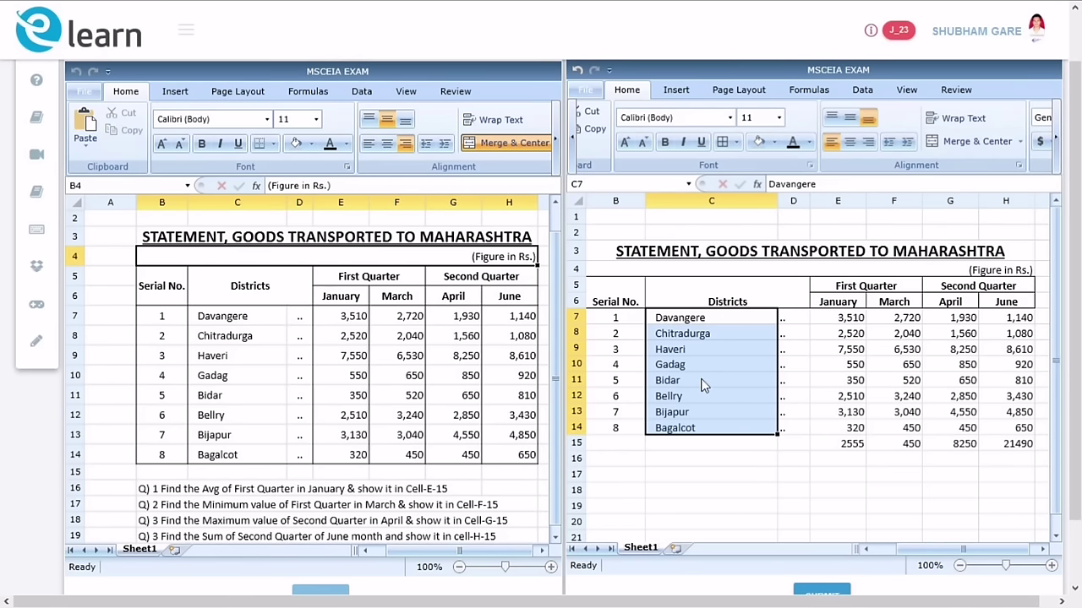
Step: Center the dots in D7:D14
{"action": "left_click", "coordinate": [794, 319]}
{"action": "left_click_drag", "start_coordinate": [795, 319], "coordinate": [802, 430]}
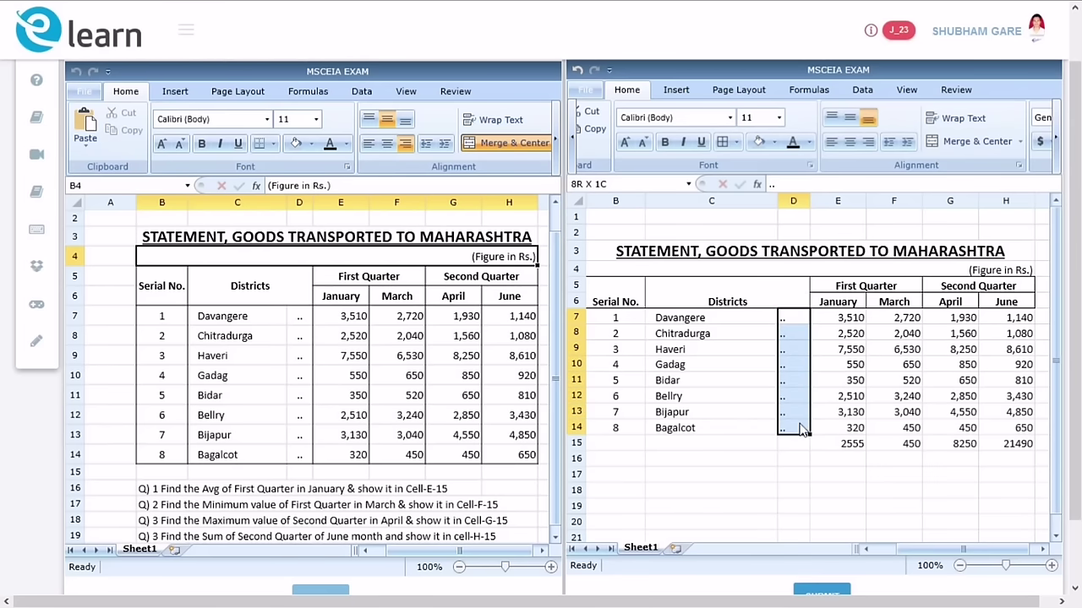
{"action": "left_click", "coordinate": [851, 144]}
Step: Apply an outside border around the data block B7:H14
{"action": "left_click", "coordinate": [616, 322]}
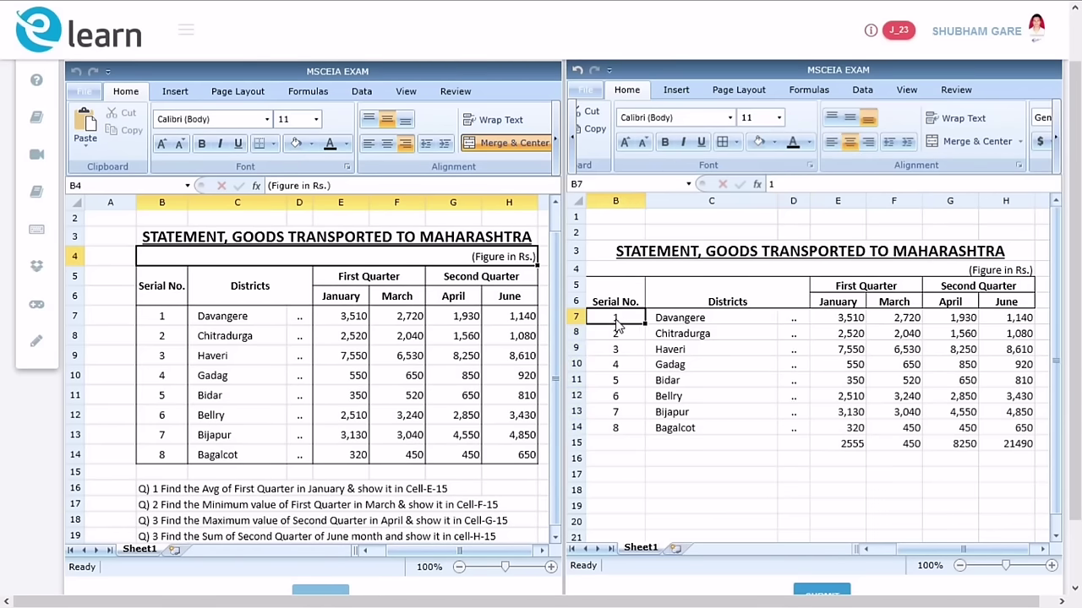
{"action": "left_click_drag", "start_coordinate": [618, 327], "coordinate": [989, 433]}
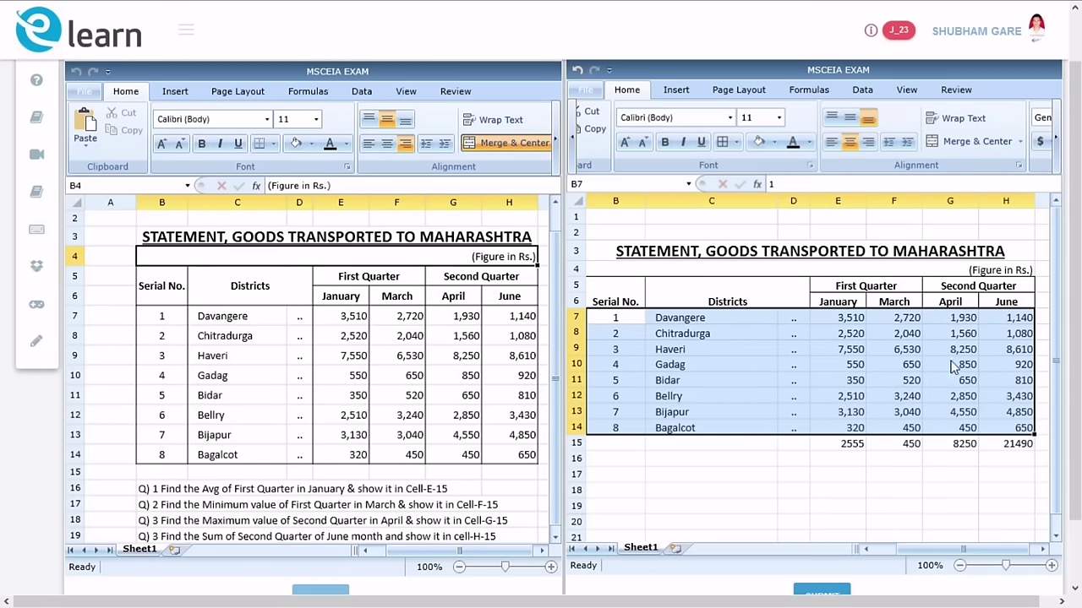
{"action": "left_click", "coordinate": [736, 142]}
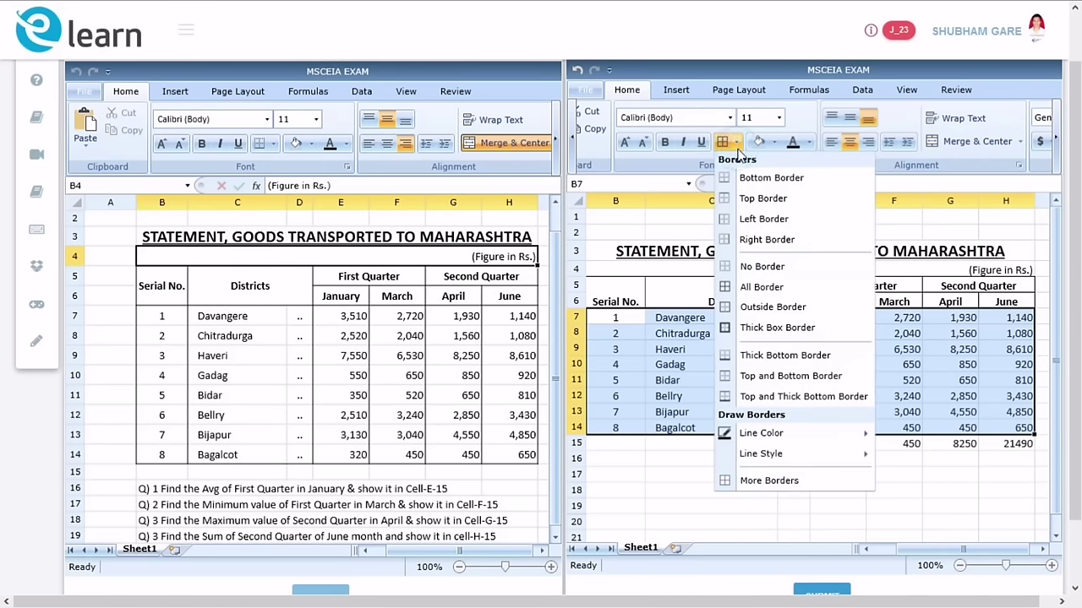
{"action": "left_click", "coordinate": [760, 304]}
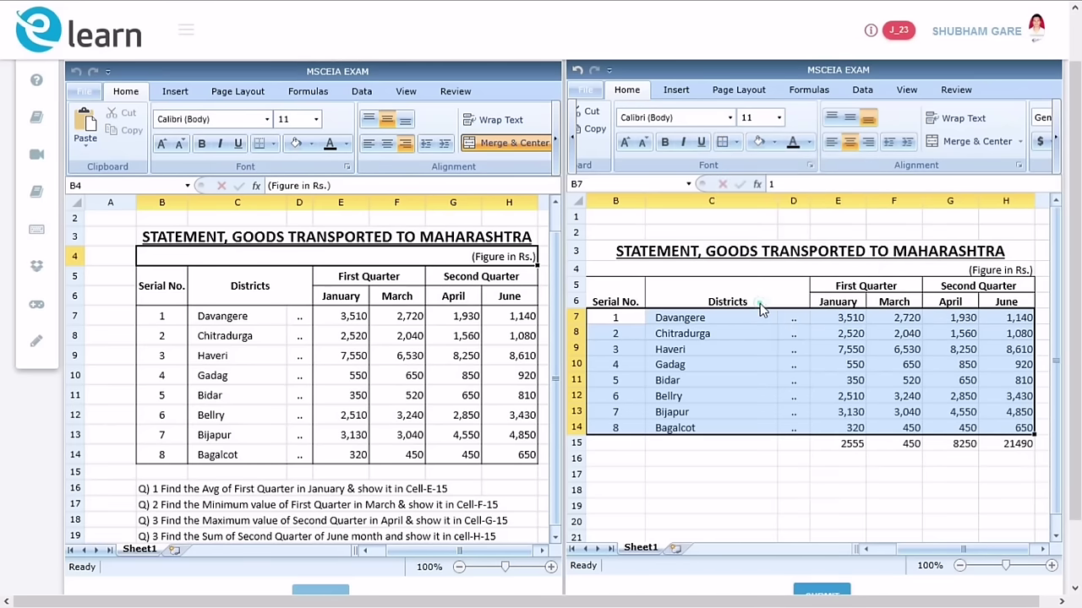
{"action": "left_click", "coordinate": [709, 475]}
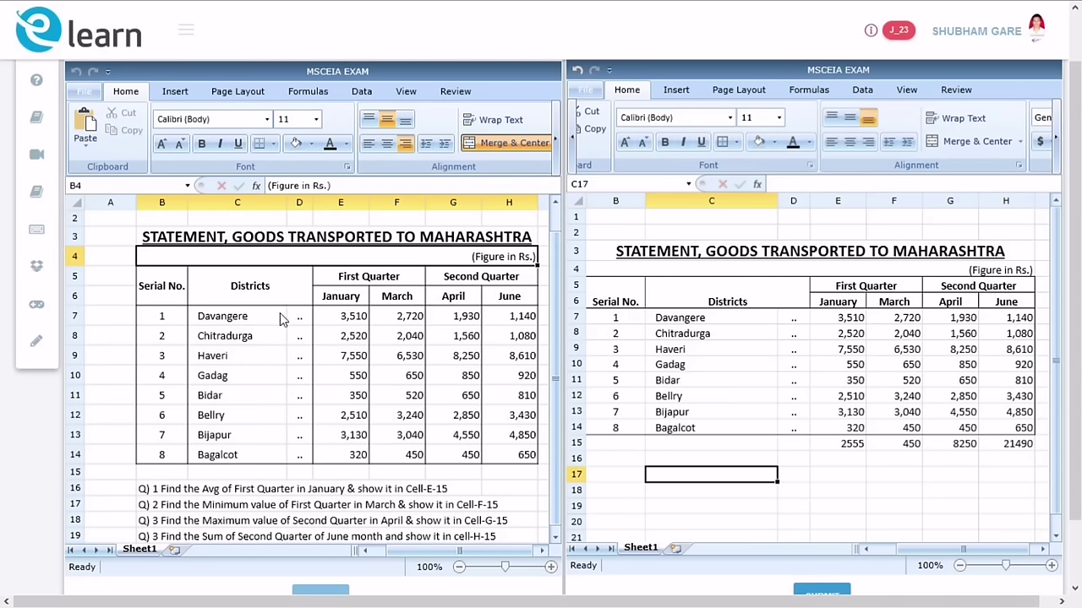
Step: Apply an outside border around the district names and dots in C7:D14, as in the model sheet
{"action": "left_click_drag", "start_coordinate": [245, 317], "coordinate": [328, 425]}
{"action": "double_click", "coordinate": [678, 320]}
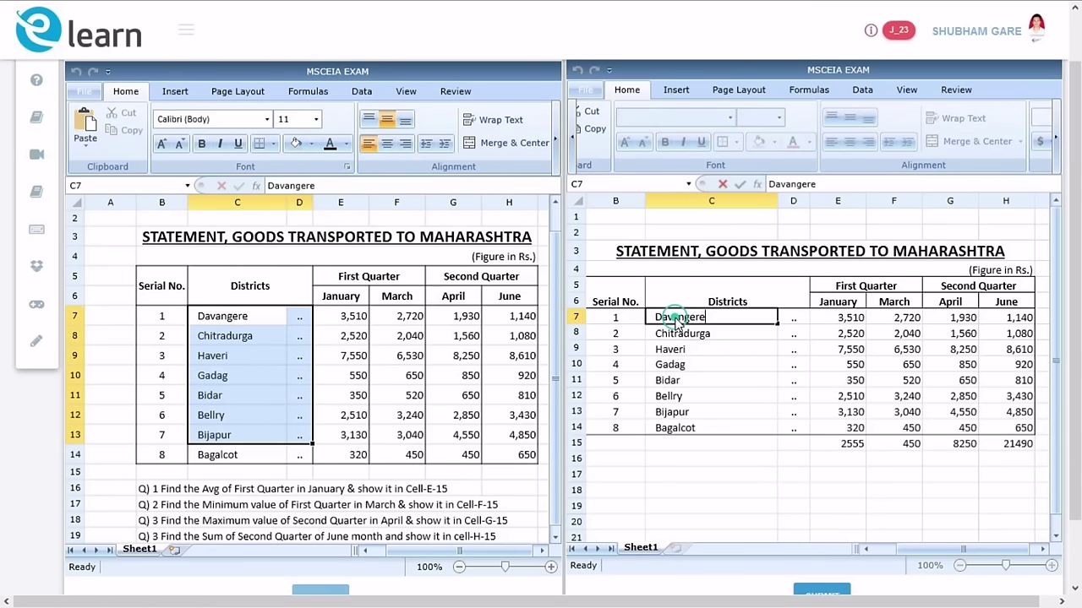
{"action": "left_click_drag", "start_coordinate": [698, 326], "coordinate": [794, 403]}
{"action": "left_click_drag", "start_coordinate": [798, 424], "coordinate": [797, 430]}
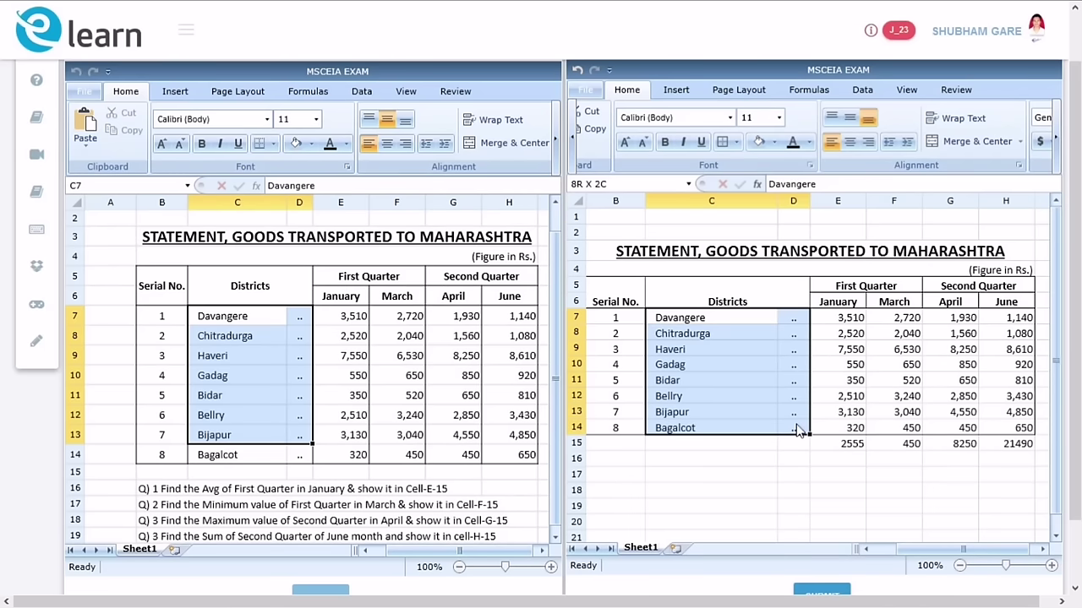
{"action": "left_click_drag", "start_coordinate": [797, 425], "coordinate": [796, 427]}
{"action": "left_click", "coordinate": [733, 144]}
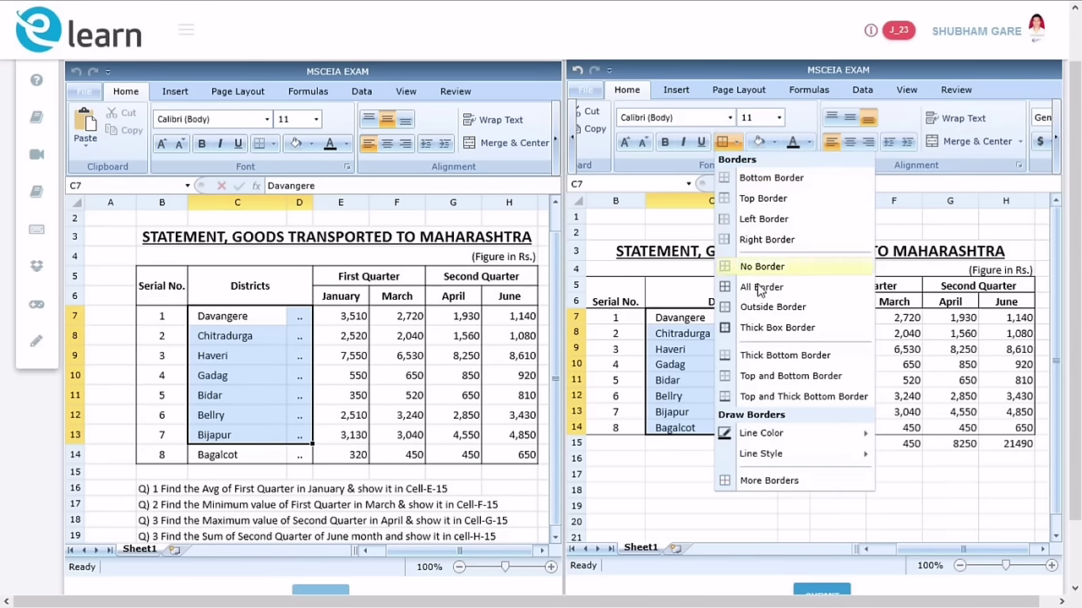
{"action": "left_click", "coordinate": [765, 311]}
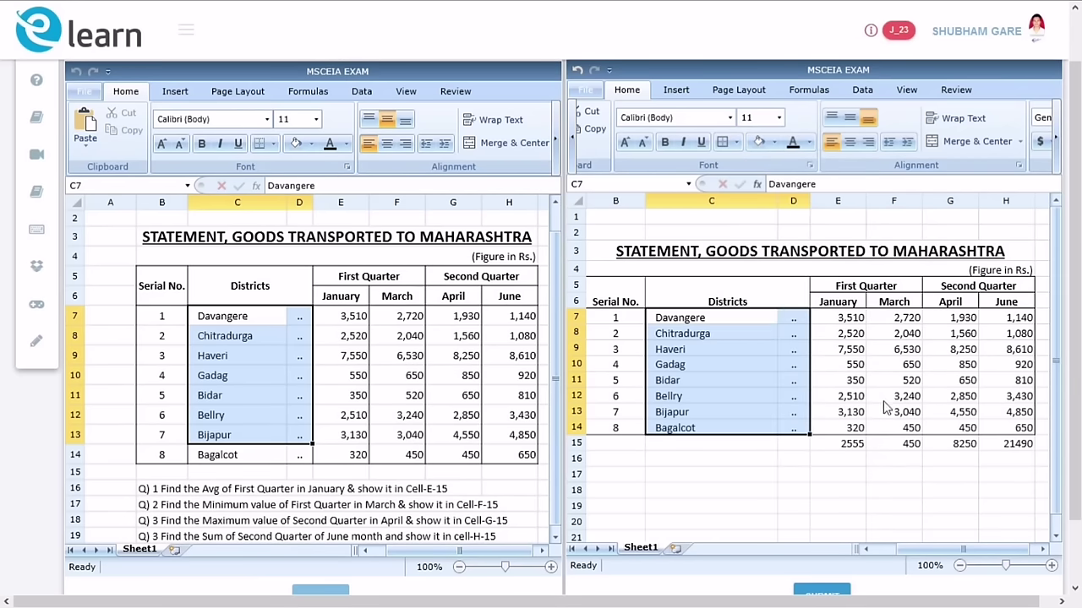
{"action": "left_click", "coordinate": [873, 465]}
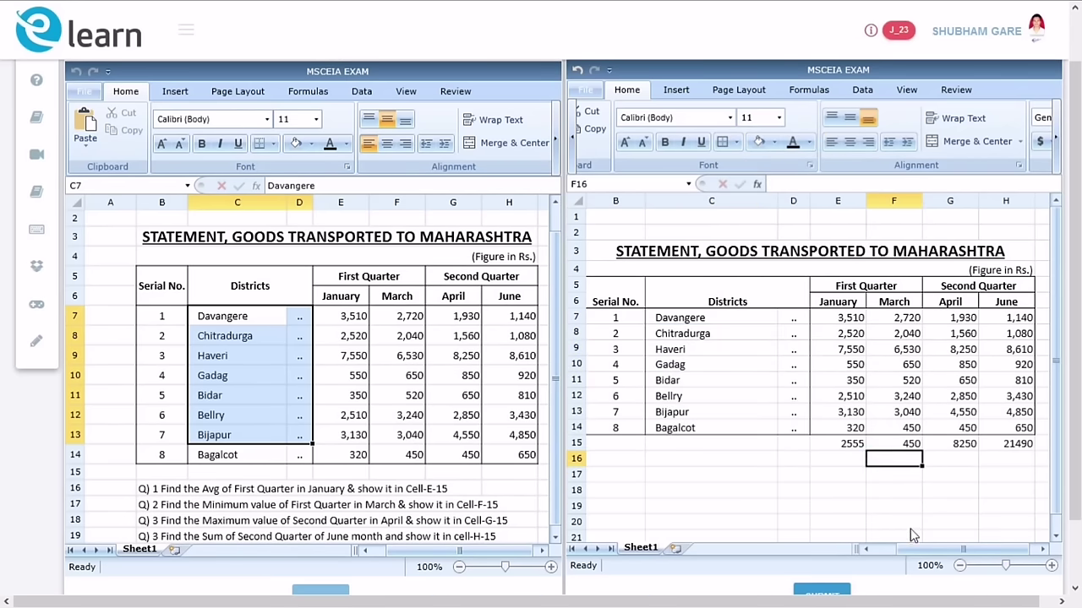
Step: Add inside vertical borders between the month figures in E7:H14
{"action": "left_click_drag", "start_coordinate": [843, 319], "coordinate": [1012, 429]}
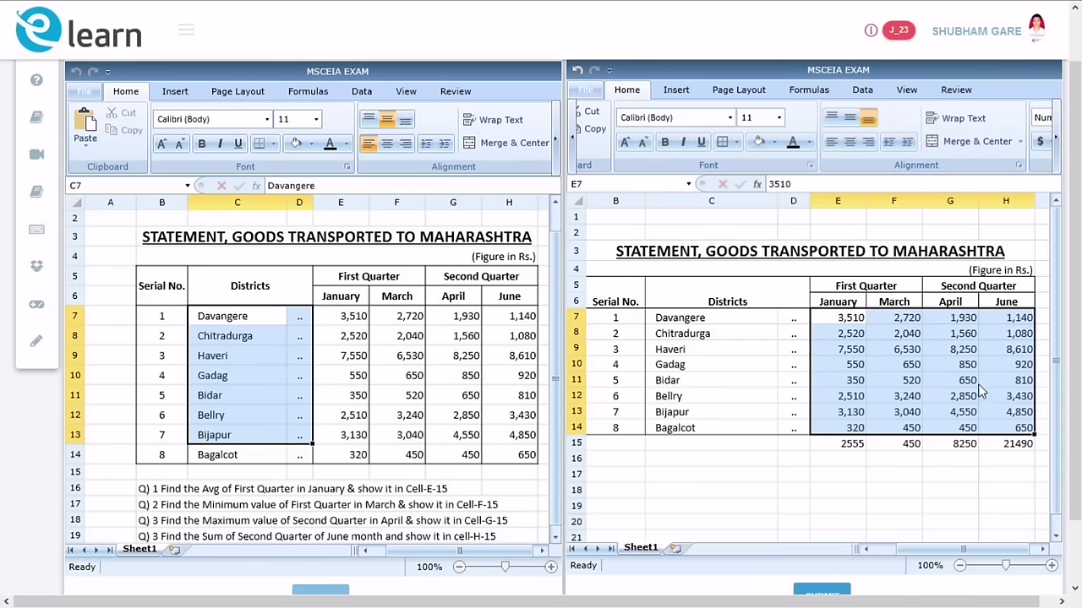
{"action": "left_click", "coordinate": [736, 142]}
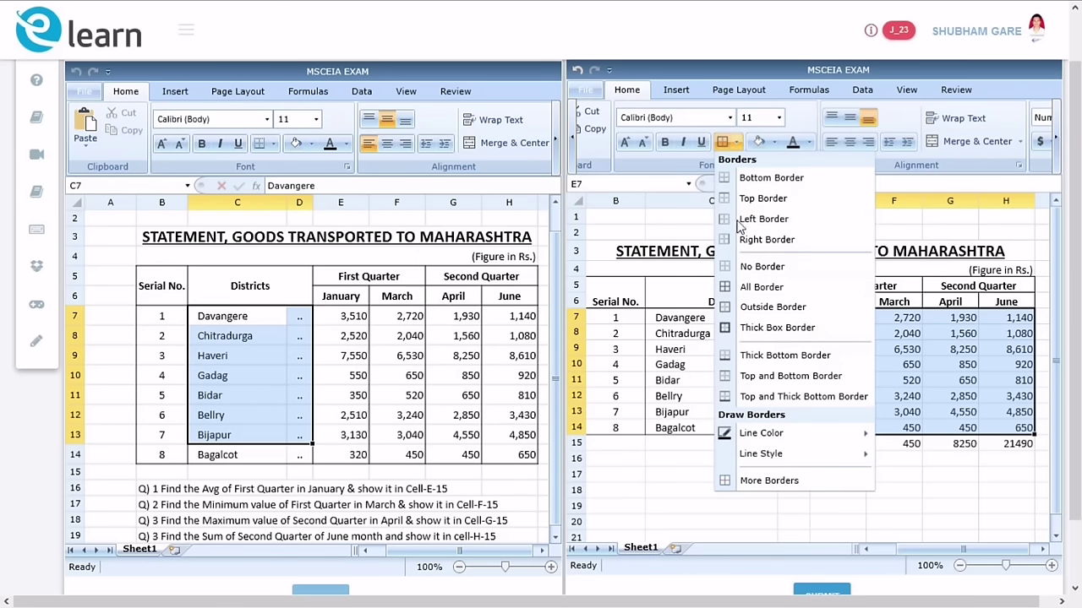
{"action": "left_click", "coordinate": [785, 485]}
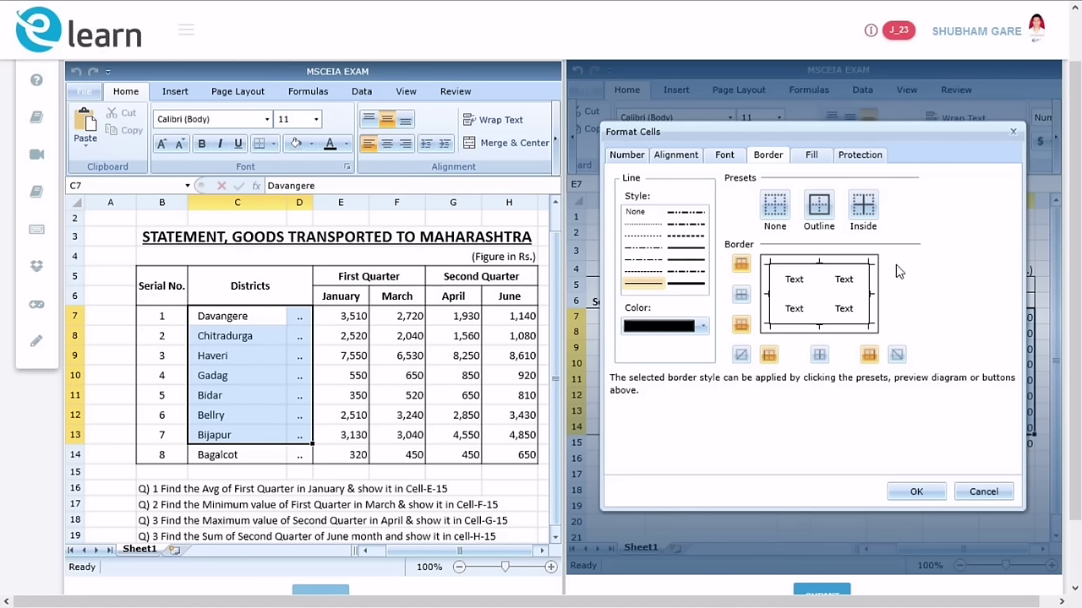
{"action": "left_click", "coordinate": [819, 359]}
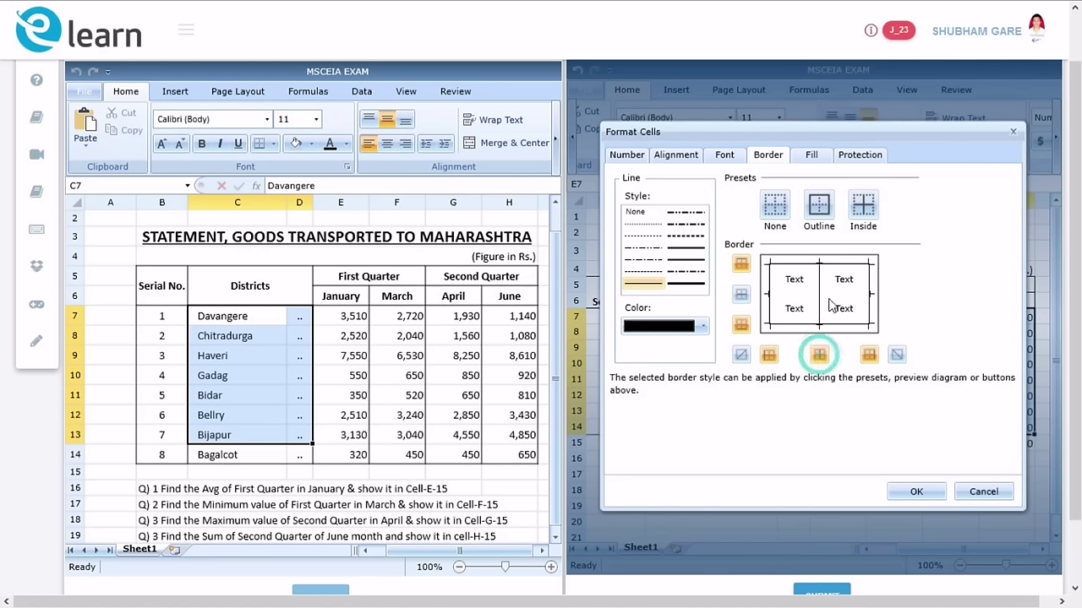
{"action": "left_click", "coordinate": [921, 492]}
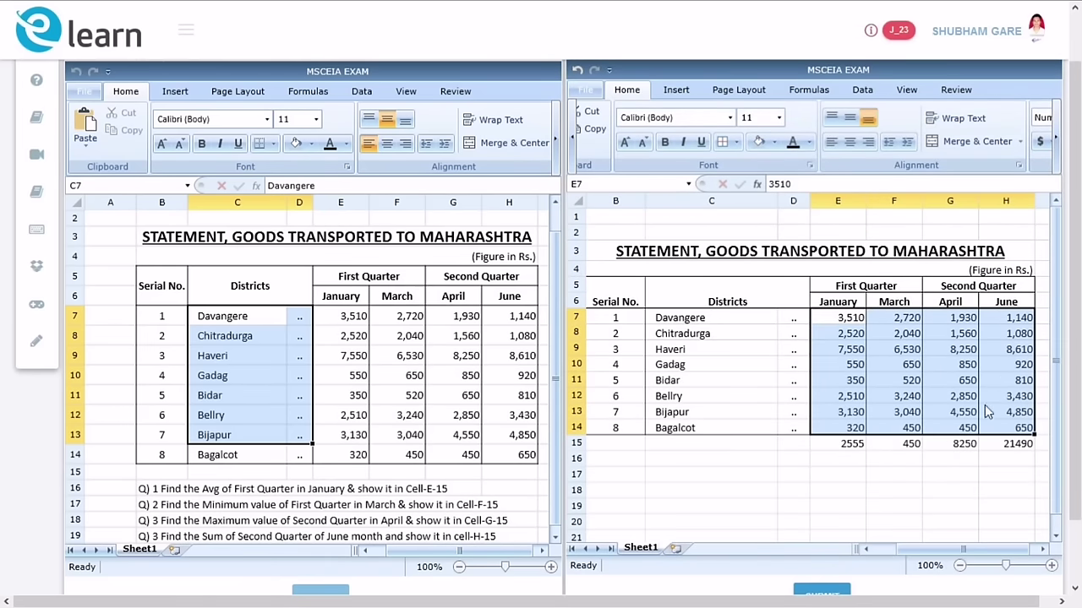
{"action": "left_click", "coordinate": [837, 479]}
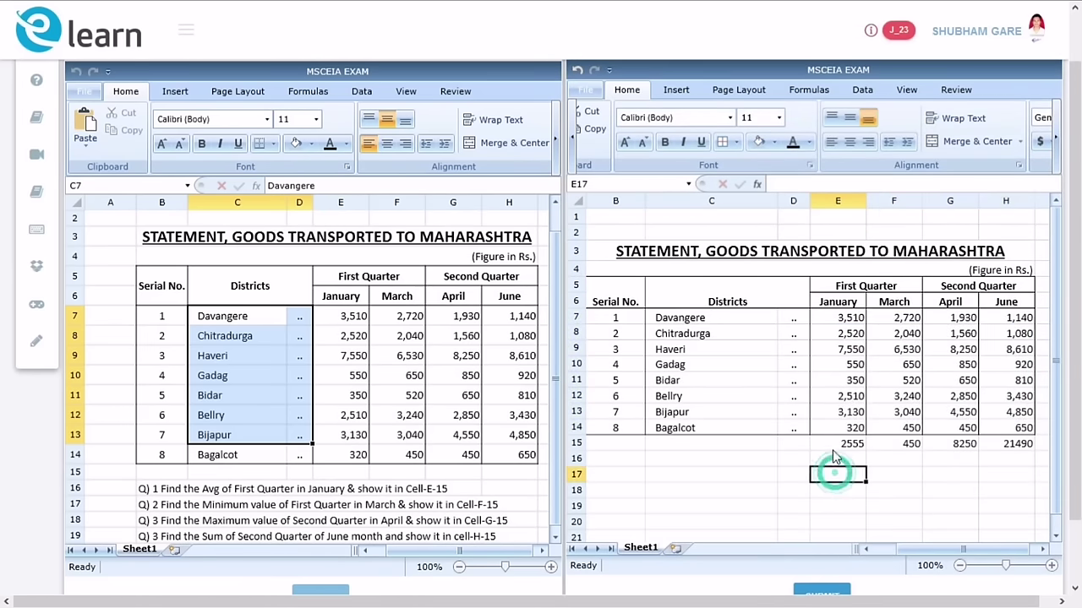
Step: Apply all borders to the calculated results in E15:H15
{"action": "left_click_drag", "start_coordinate": [837, 444], "coordinate": [994, 455]}
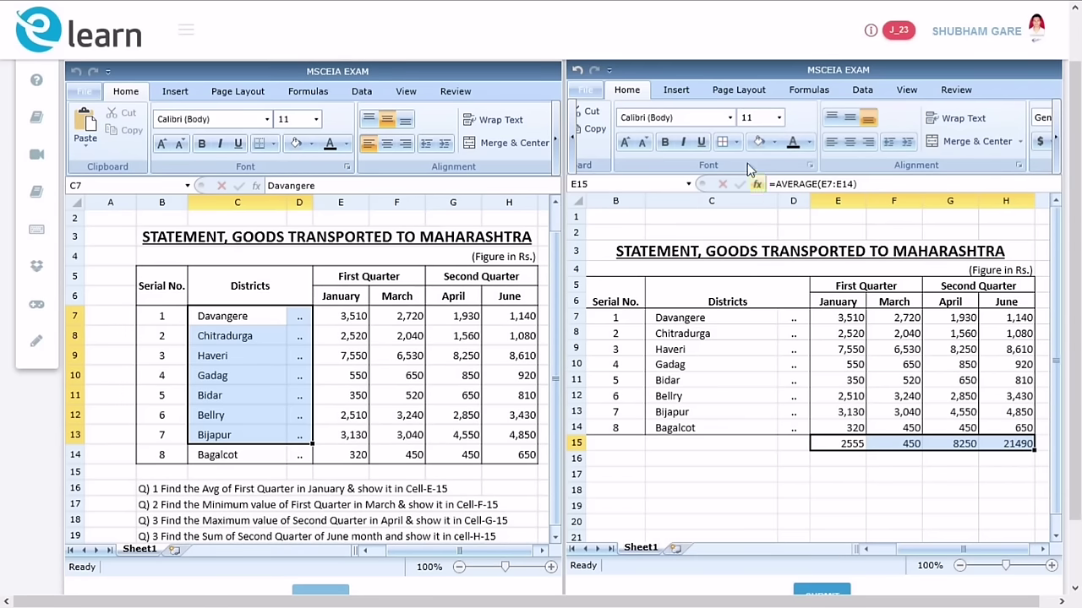
{"action": "left_click", "coordinate": [734, 142]}
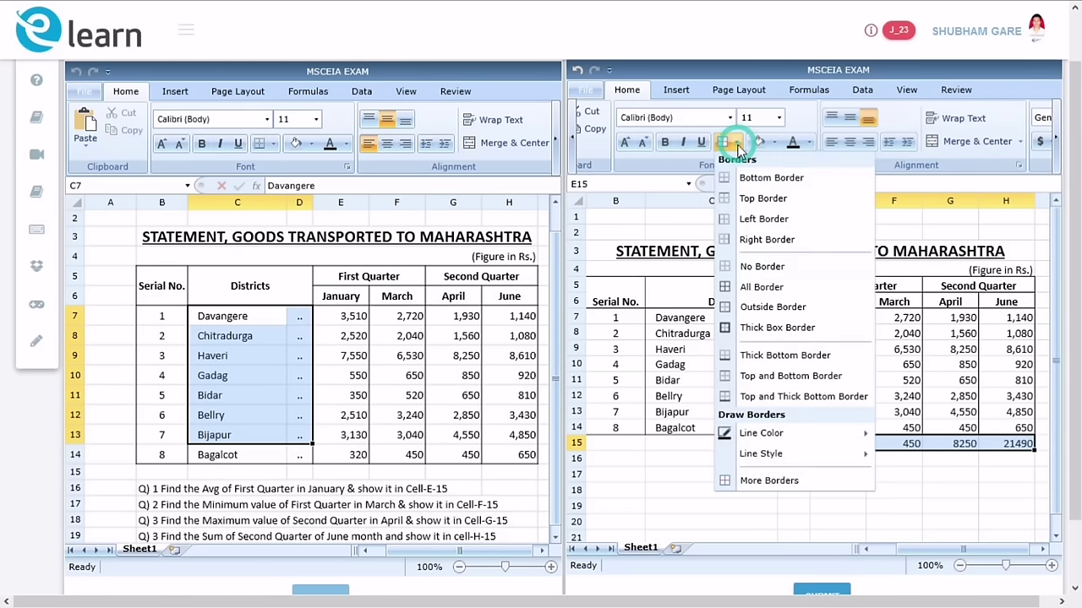
{"action": "left_click", "coordinate": [753, 288]}
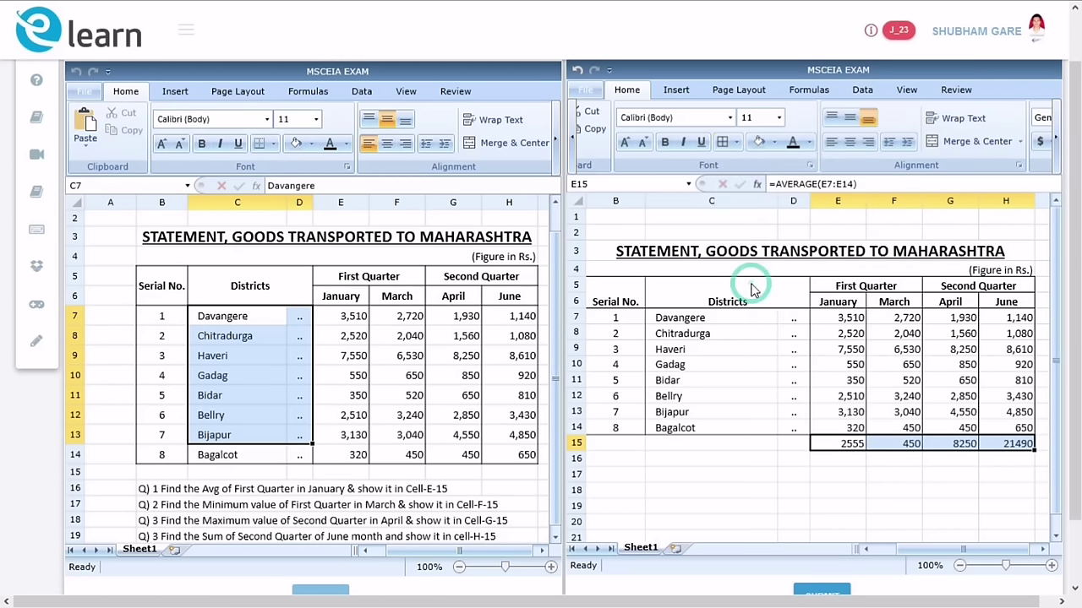
{"action": "left_click", "coordinate": [793, 444]}
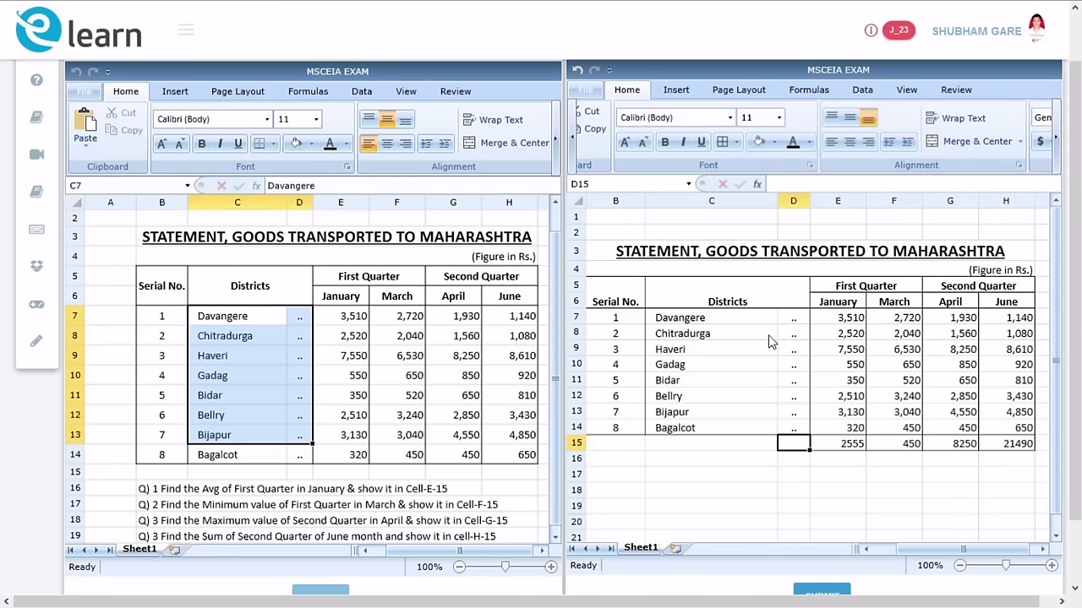
Step: Middle-align the contents of B3:H15 vertically and give rows 3 to 15 one uniform, taller row height like the model
{"action": "left_click_drag", "start_coordinate": [758, 253], "coordinate": [777, 449]}
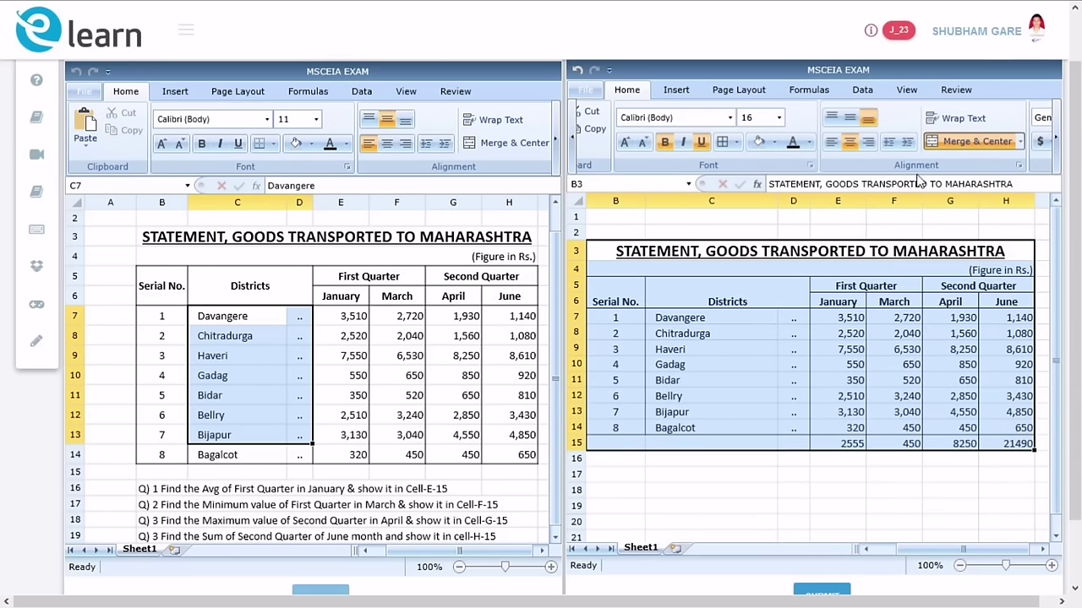
{"action": "left_click", "coordinate": [852, 125]}
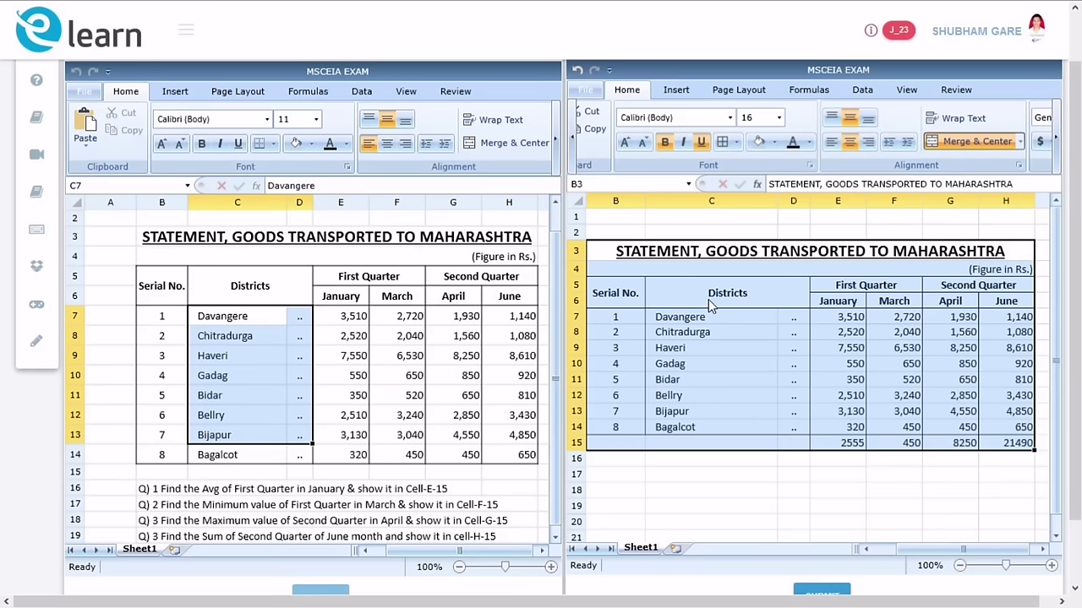
{"action": "left_click", "coordinate": [1056, 158]}
{"action": "left_click_drag", "start_coordinate": [1057, 158], "coordinate": [1058, 160]}
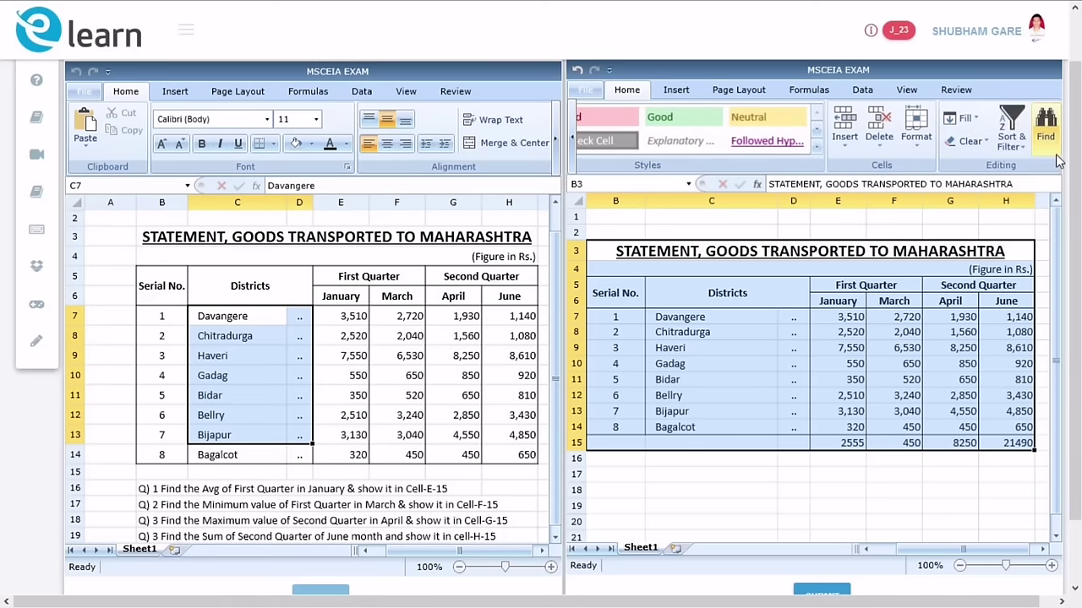
{"action": "left_click", "coordinate": [924, 148]}
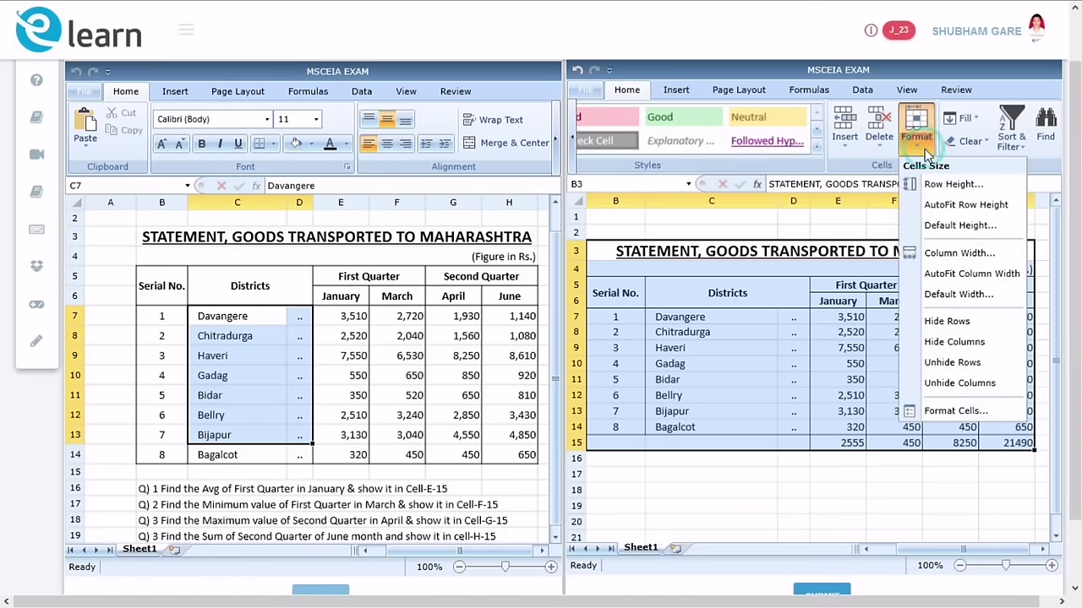
{"action": "left_click", "coordinate": [940, 186]}
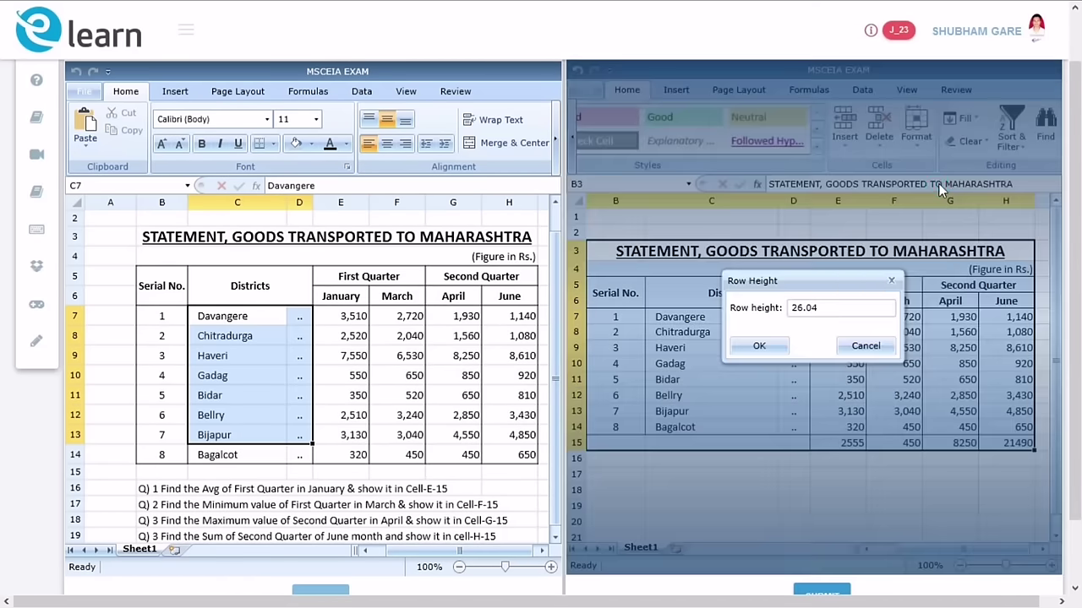
{"action": "left_click_drag", "start_coordinate": [830, 307], "coordinate": [782, 311]}
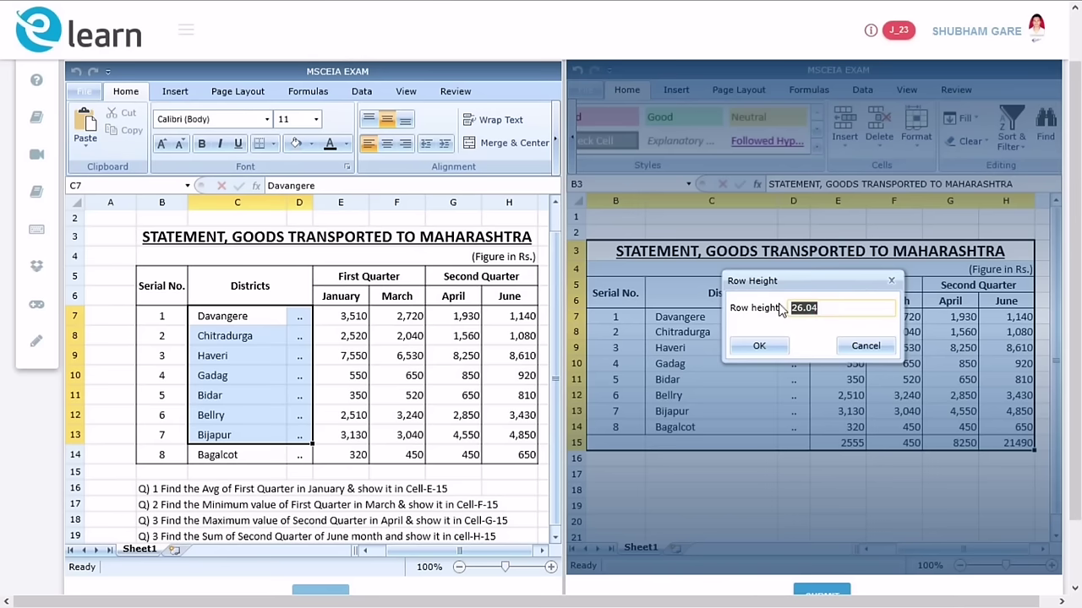
{"action": "key", "text": "BackSpace"}
{"action": "left_click", "coordinate": [761, 347]}
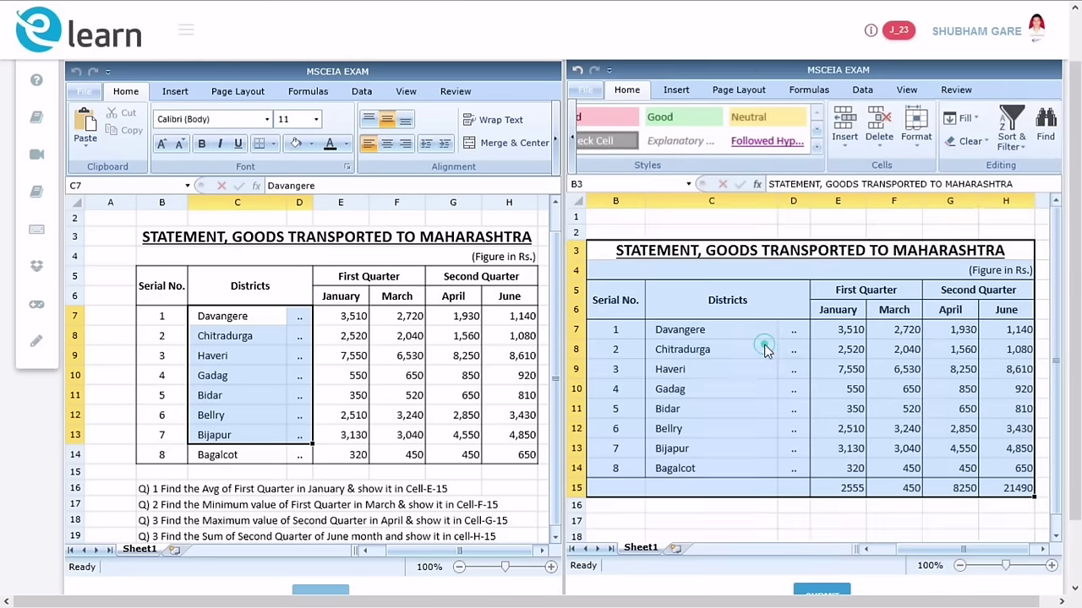